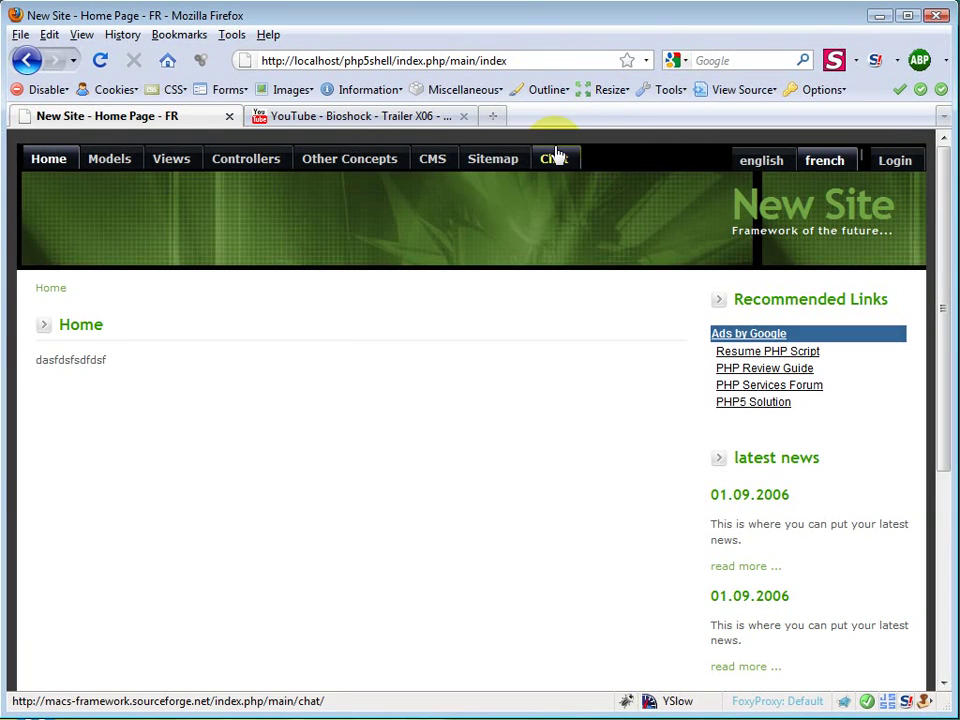
Step: Replace the localhost address in the address bar with 'sourceforge'
click(540, 61)
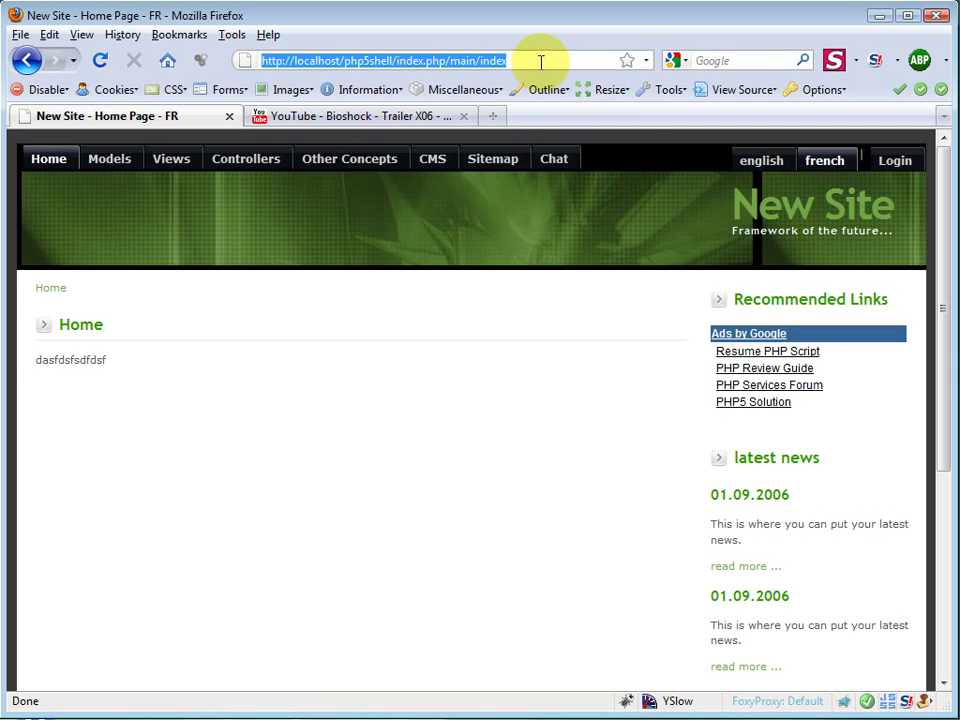
text(sourceforge.net)
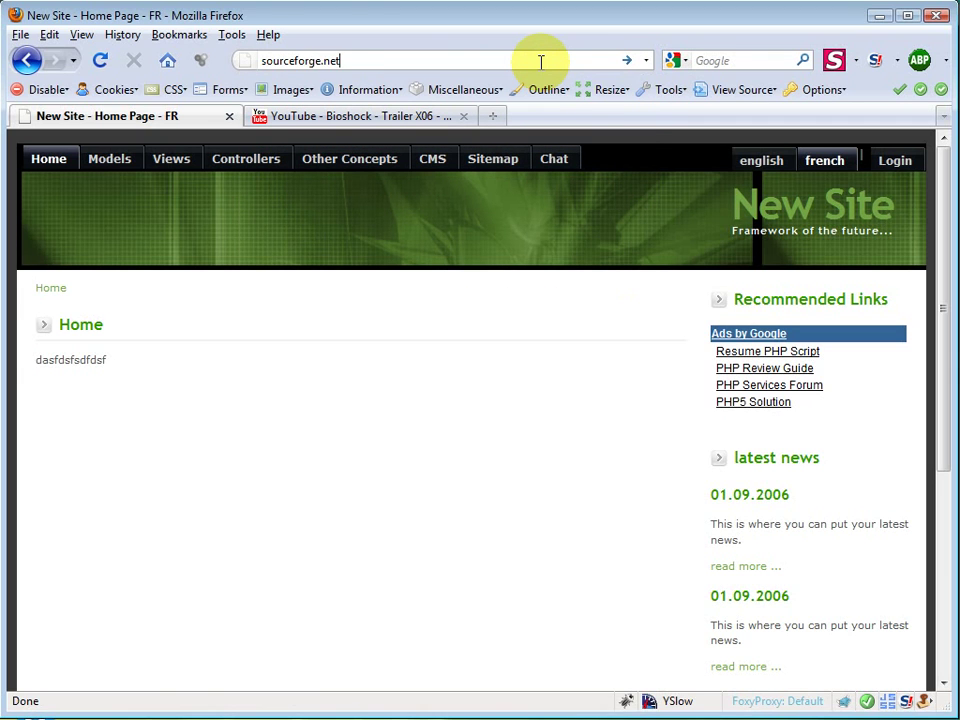
Step: Go to sourceforge.net and search projects for 'mac's cms'
key(Return)
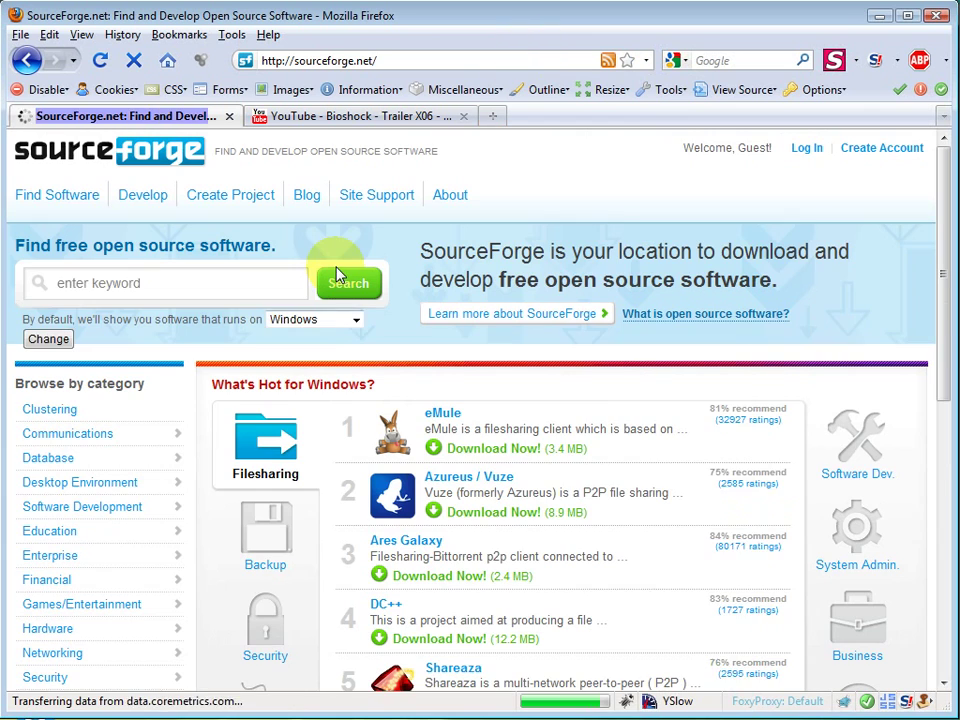
click(266, 282)
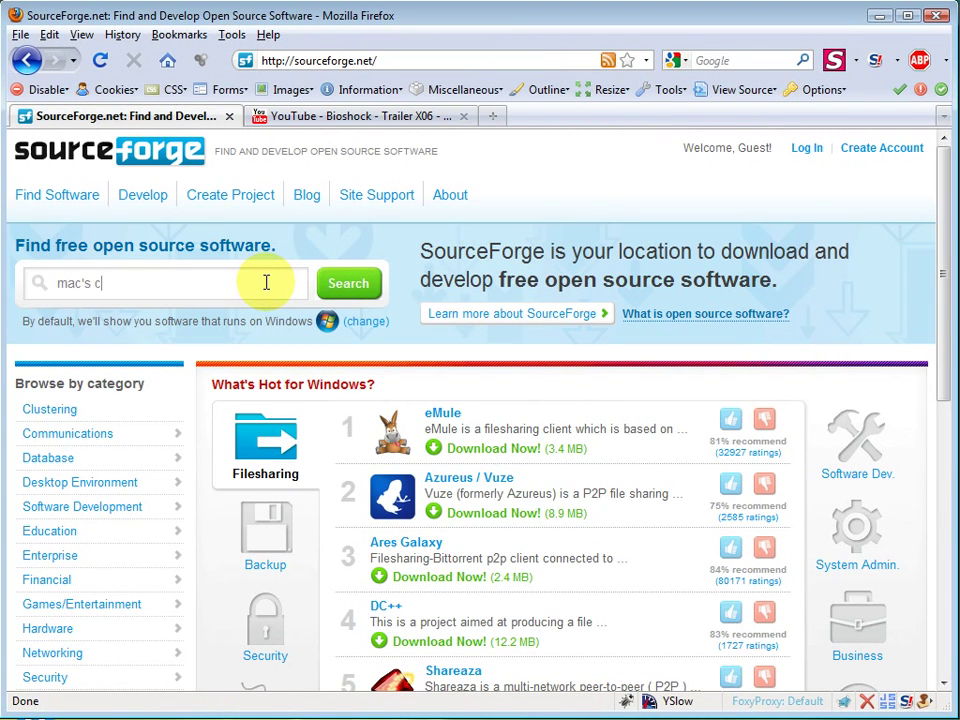
key(Return)
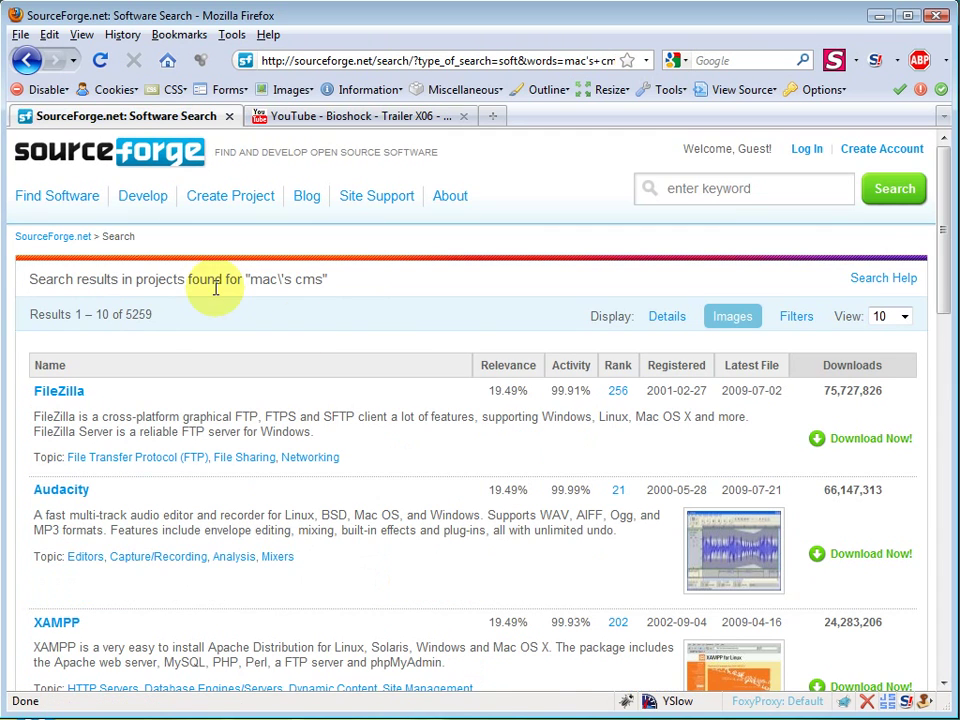
Step: Sort the search results by relevance so Mac's PHP5+ MVC Framework / CMS for RAD tops the list
click(505, 375)
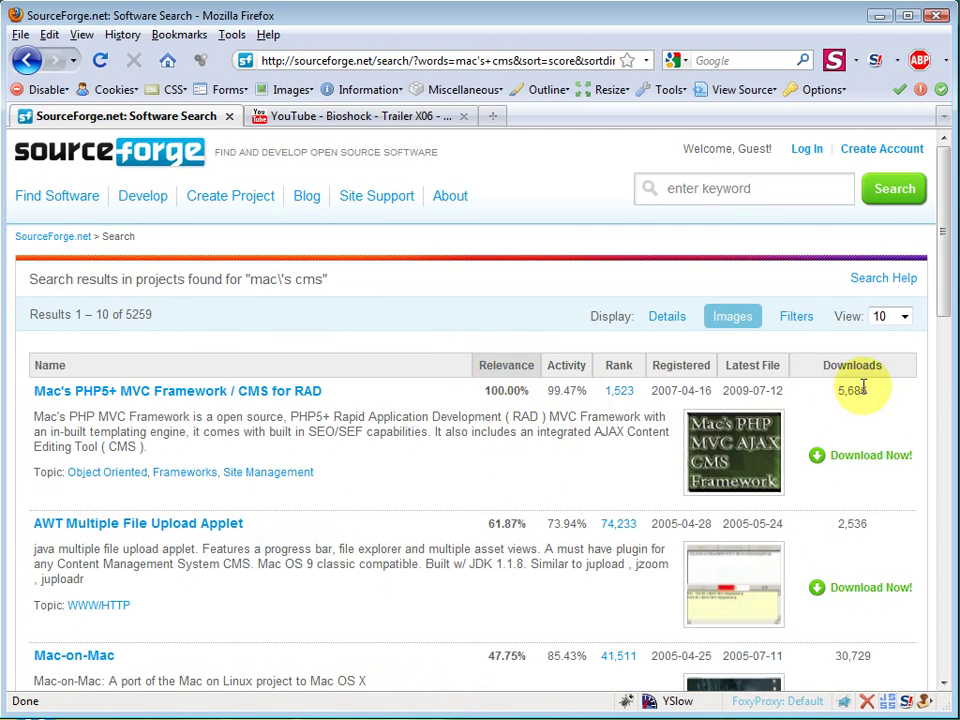
triple_click(484, 428)
click(480, 430)
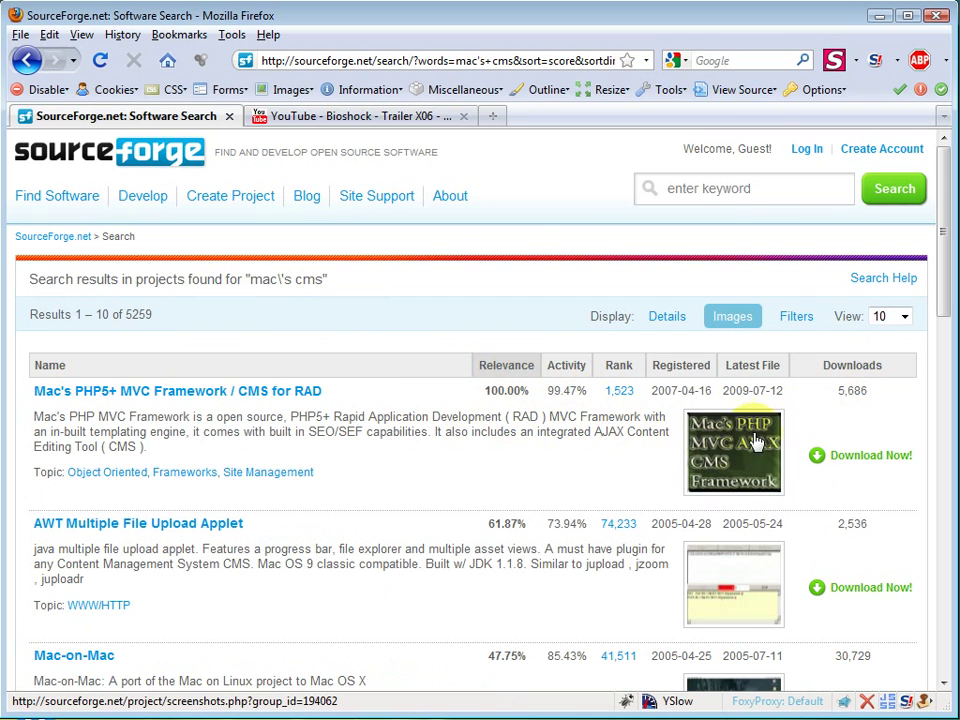
Step: Open the Mac's PHP5+ MVC Framework / CMS for RAD project and start its Download Now
click(290, 393)
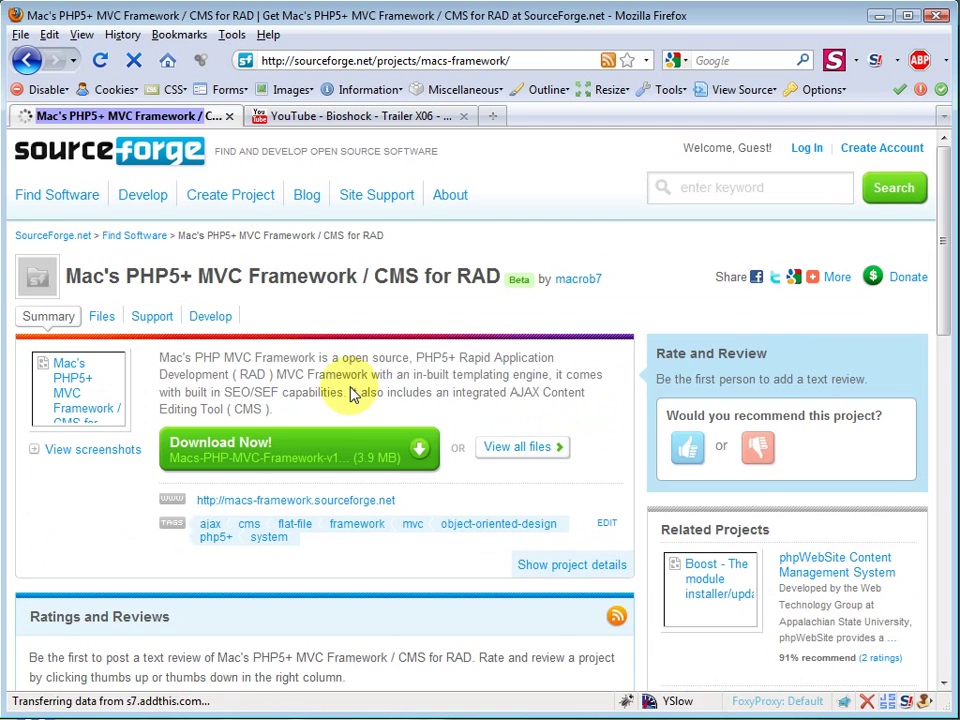
click(407, 445)
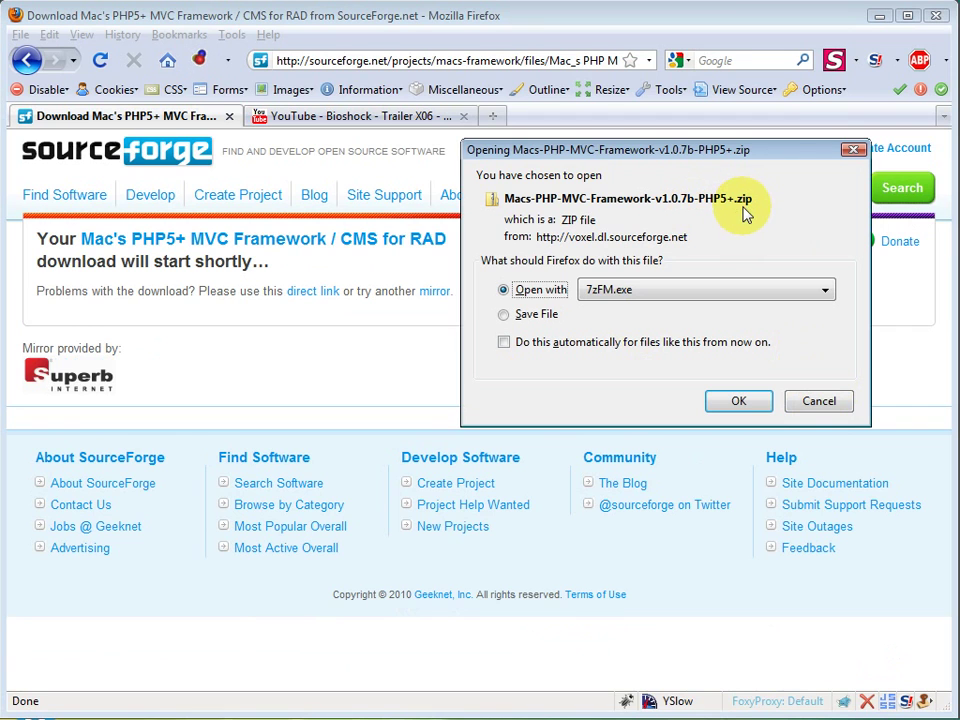
click(812, 401)
click(450, 66)
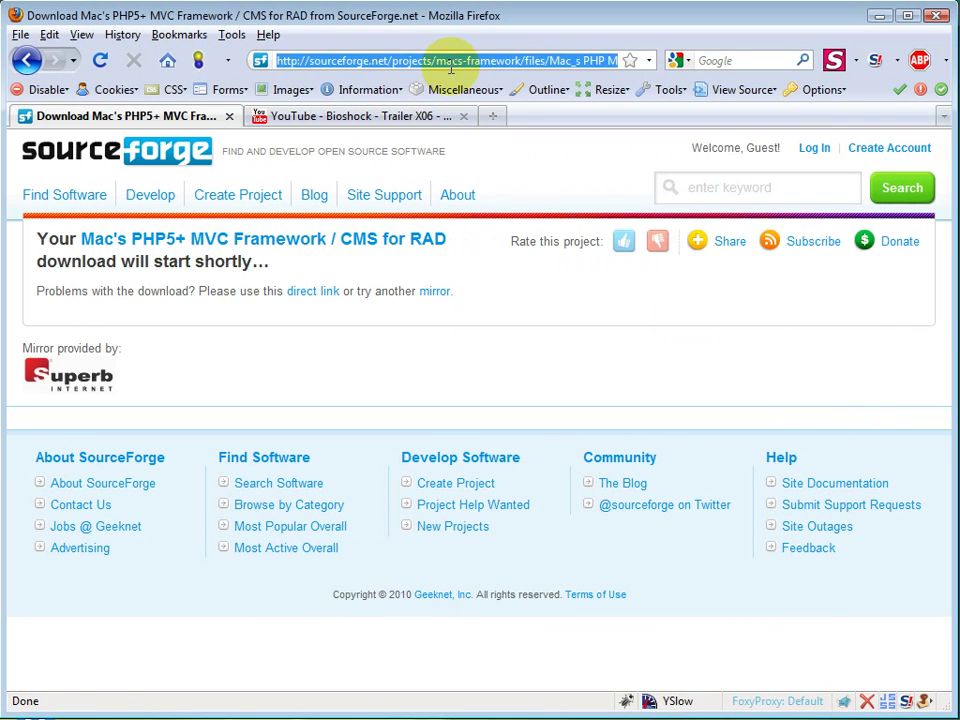
text(loc)
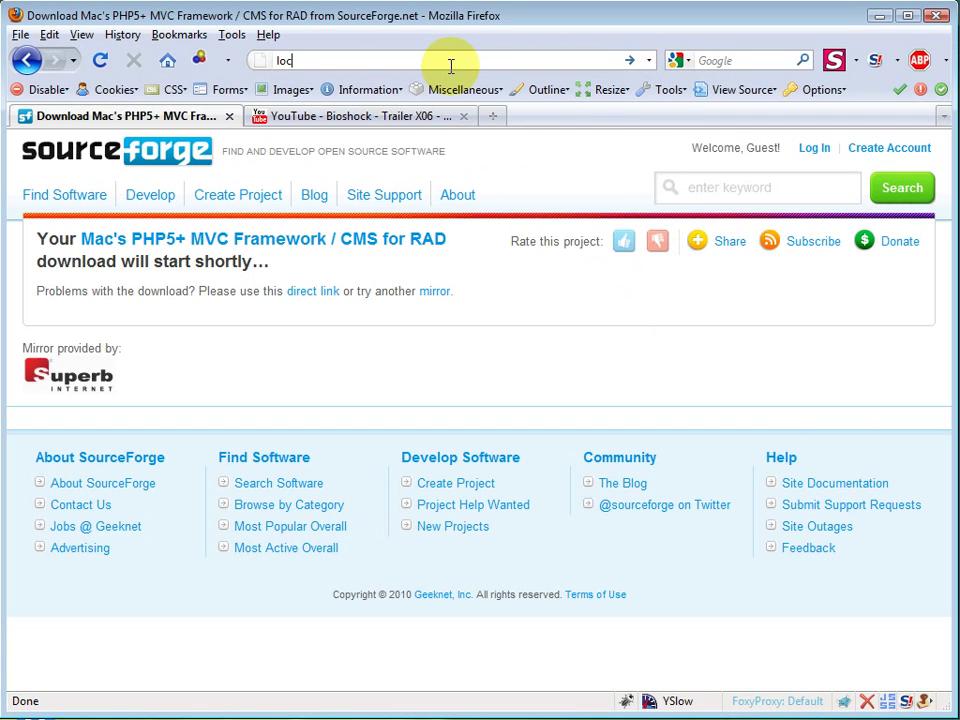
text(alhost)
key(Return)
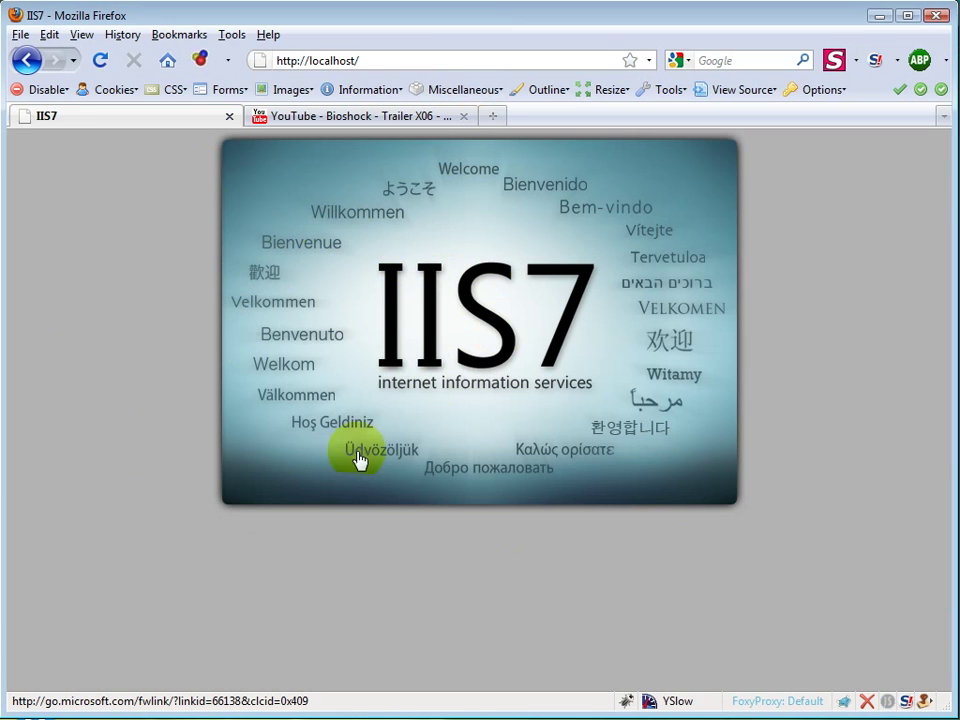
click(397, 58)
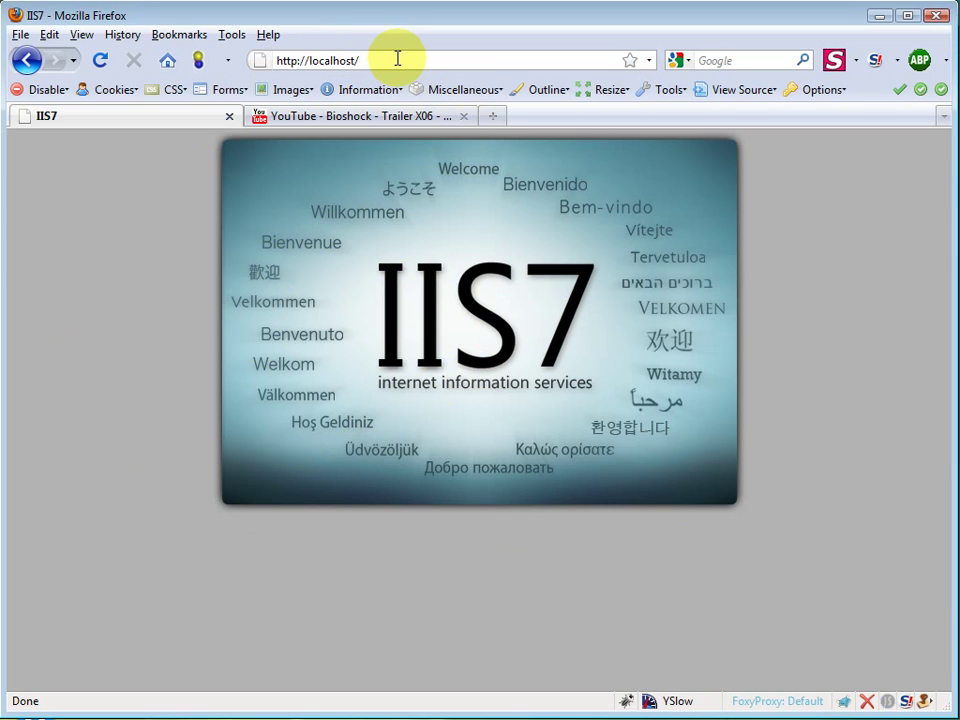
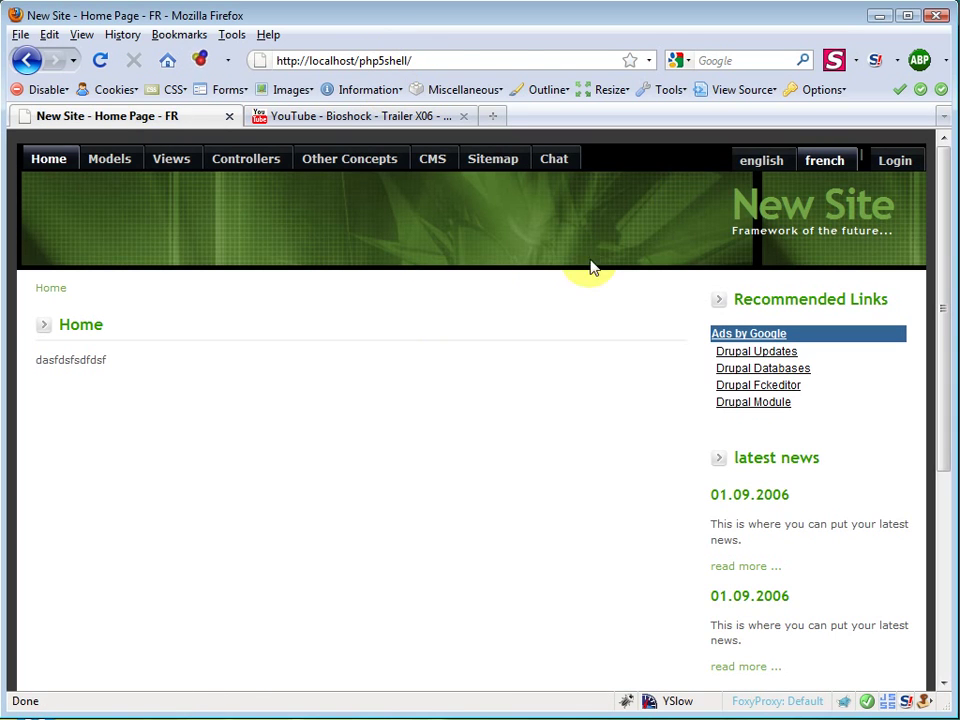
Step: Switch the site to English and bring up the Admin Login form, focusing its username field
click(746, 166)
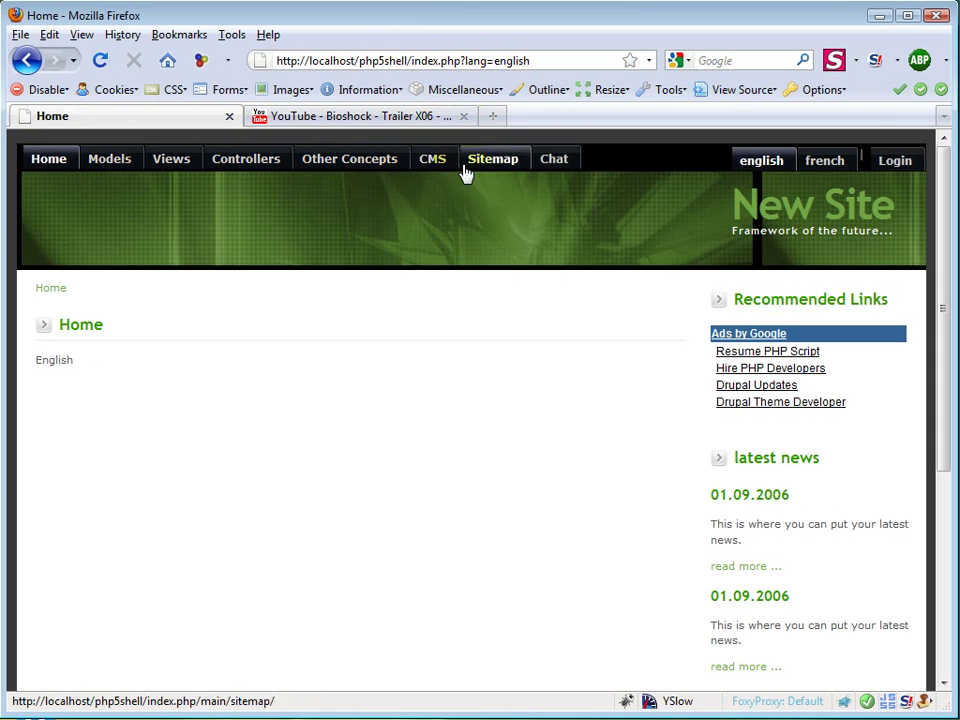
click(915, 163)
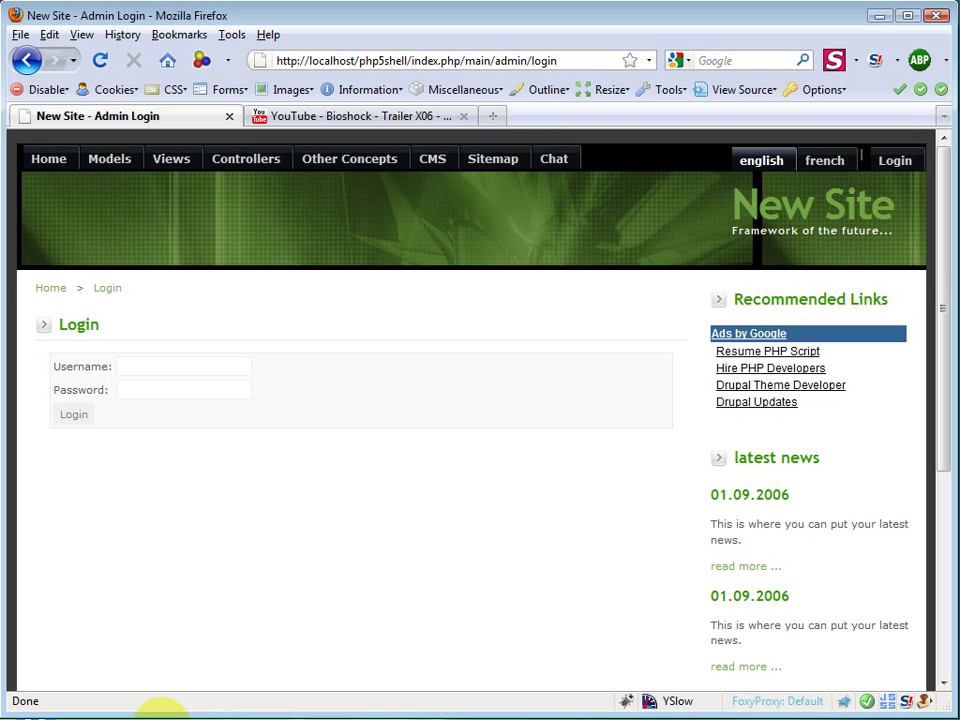
click(199, 364)
click(186, 392)
click(198, 370)
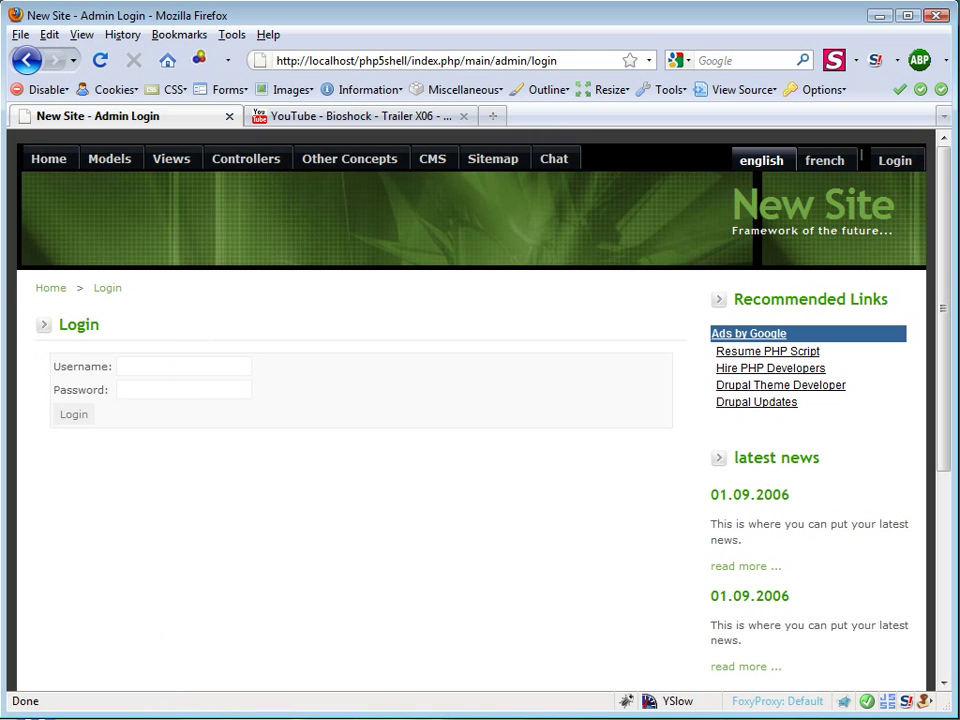
Step: In PSPad's Config.php, find $editInPlaceAdmins and select its admin username and password values
key(alt+Tab)
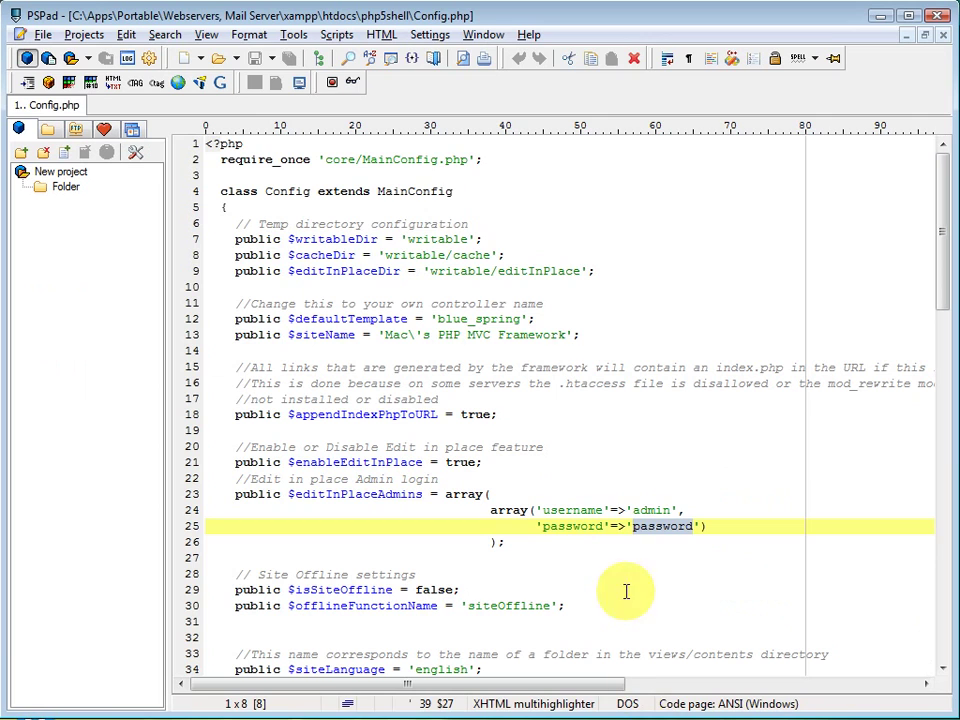
click(463, 224)
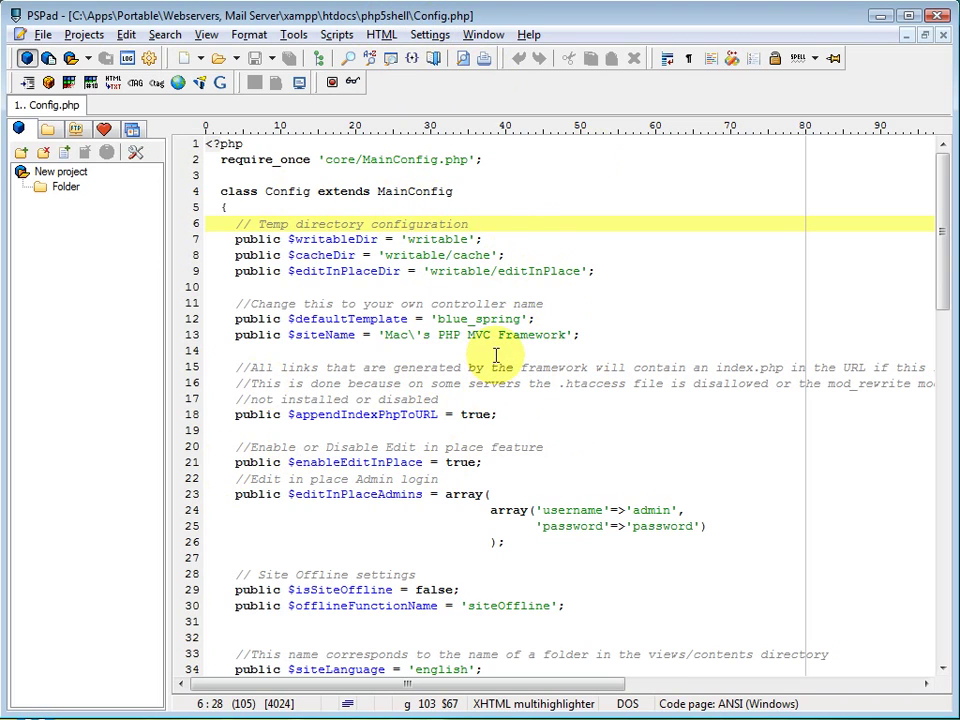
scroll(484, 268, down, 5)
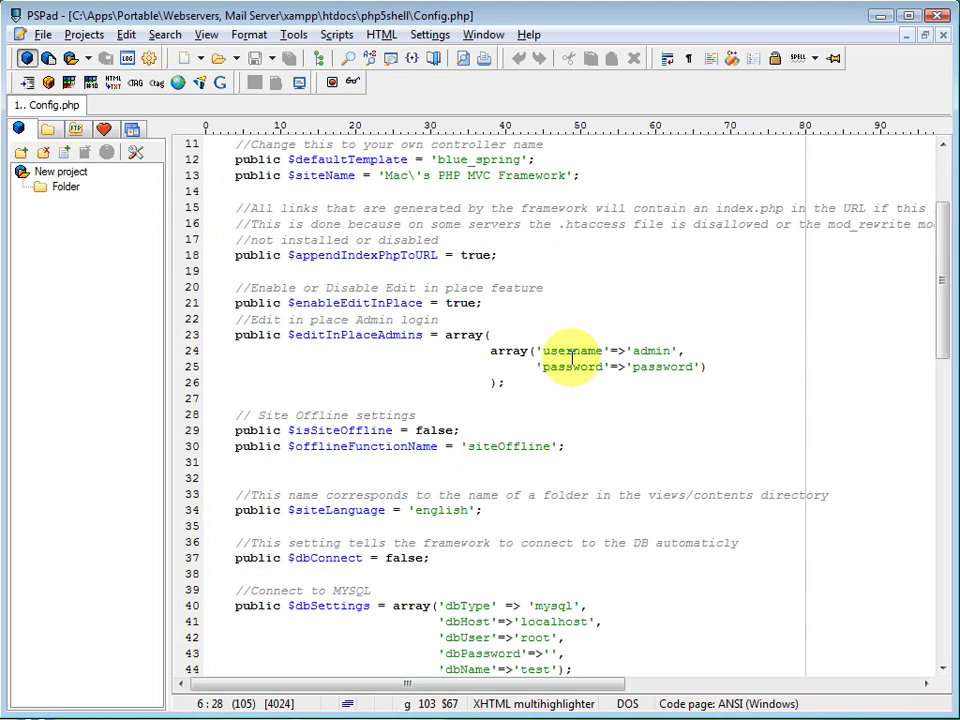
click(337, 271)
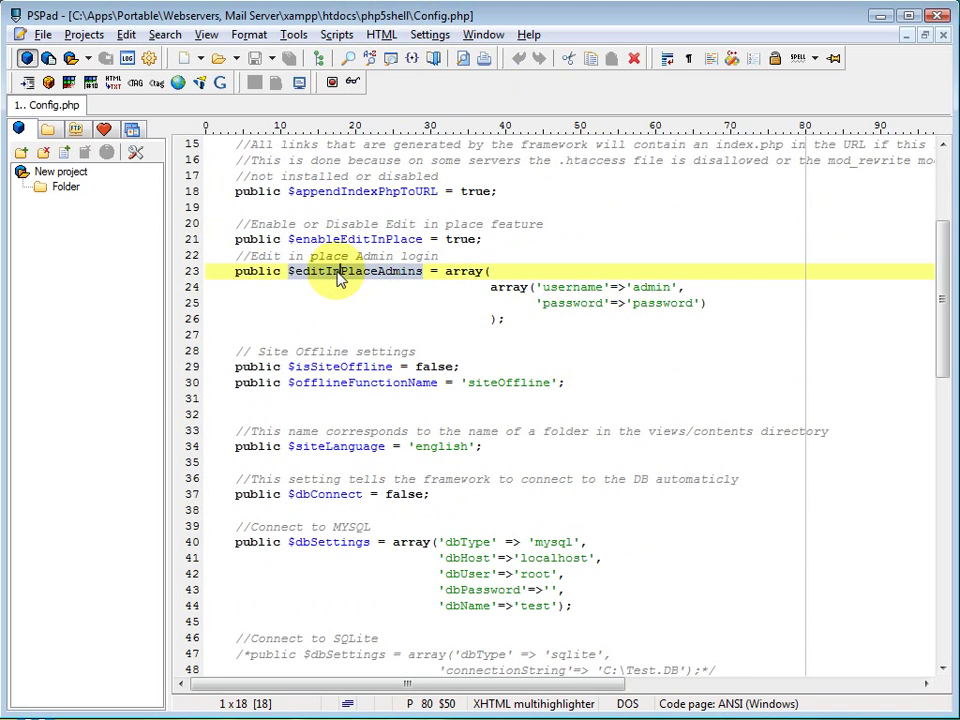
double_click(337, 271)
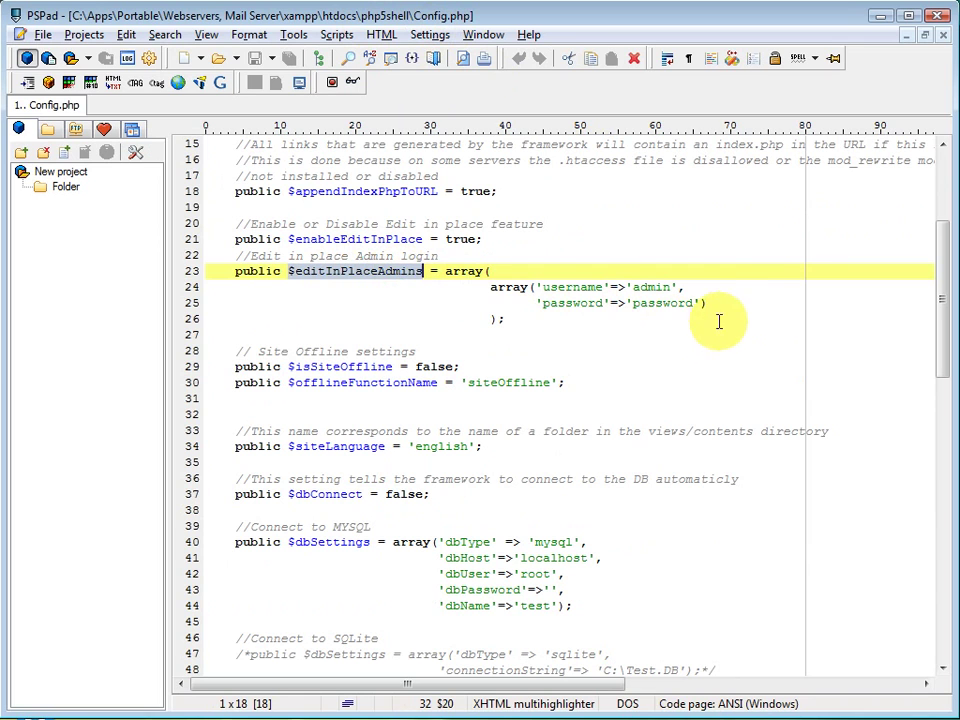
drag(731, 302, 489, 280)
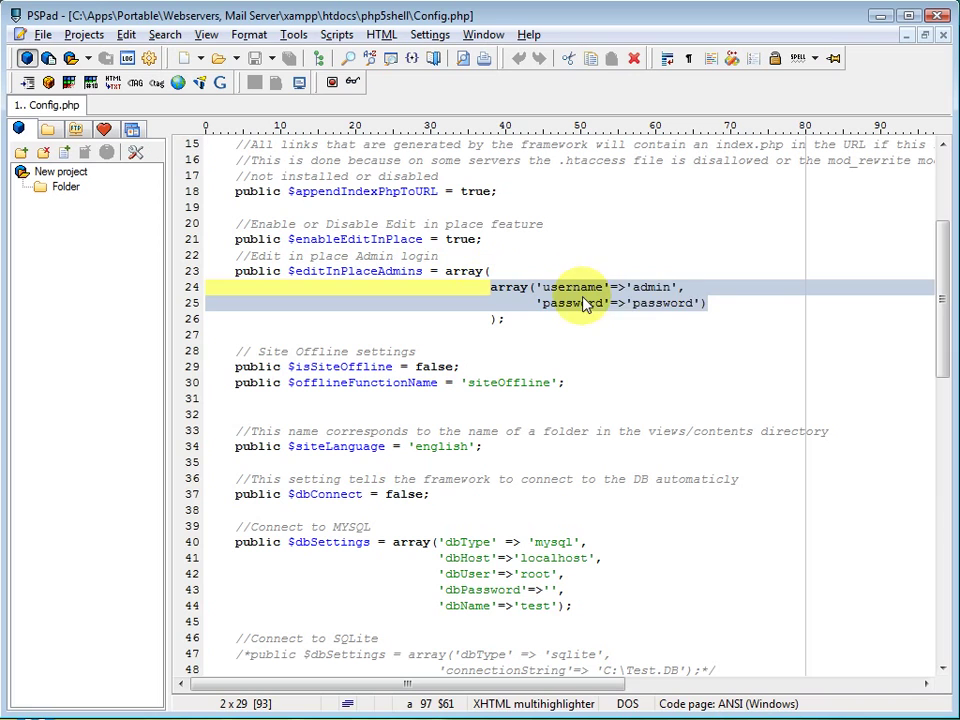
click(708, 302)
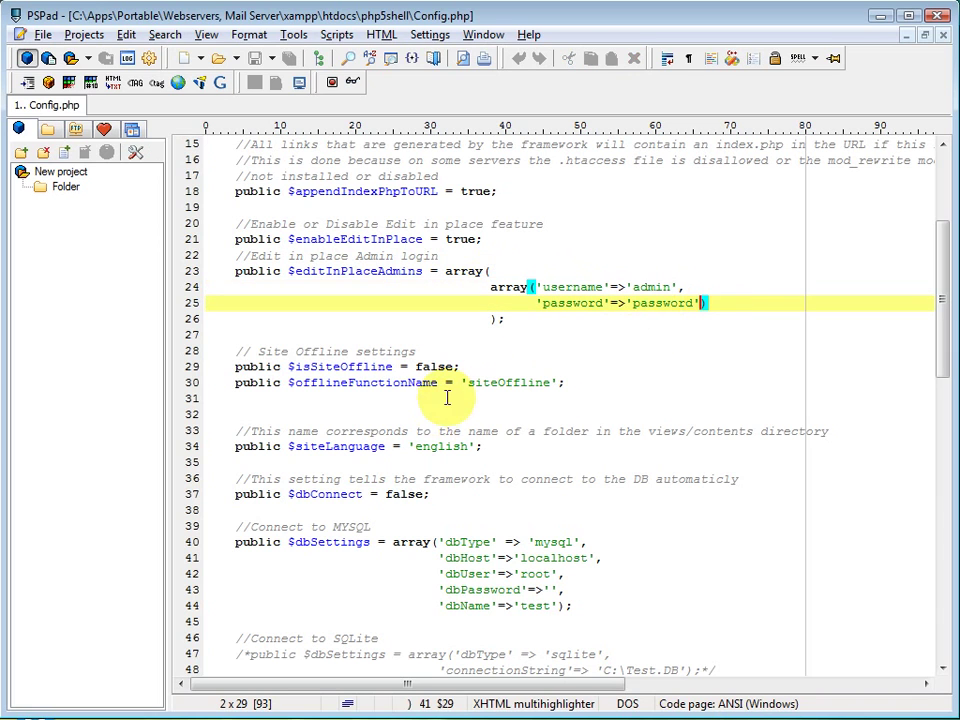
double_click(640, 287)
double_click(638, 302)
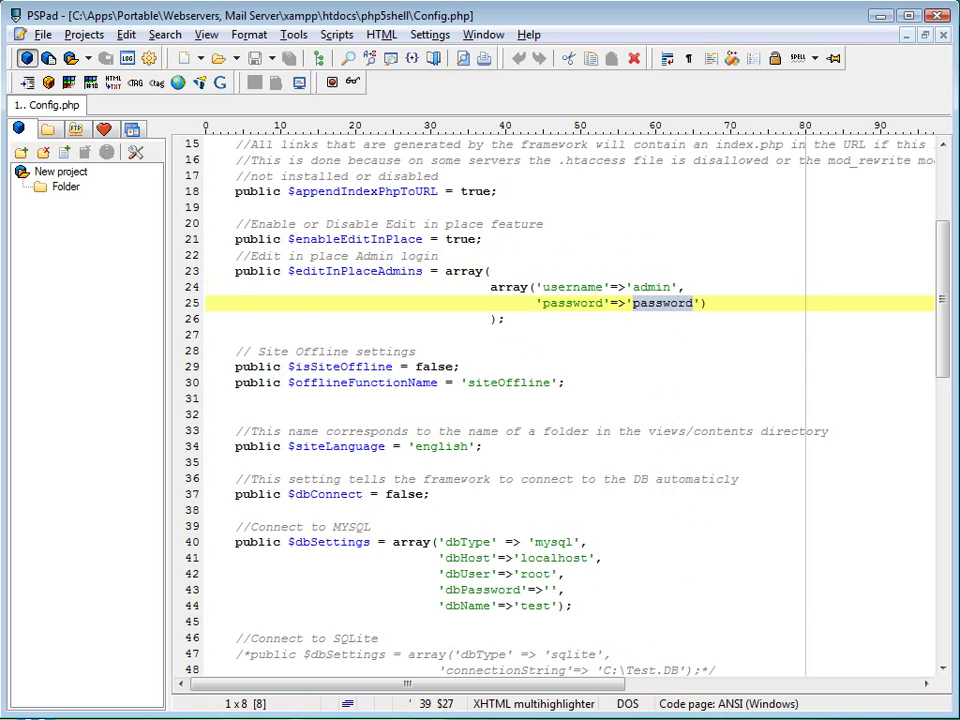
Step: Back in Firefox, submit the admin login and dismiss the remember-password prompt
key(alt+Tab)
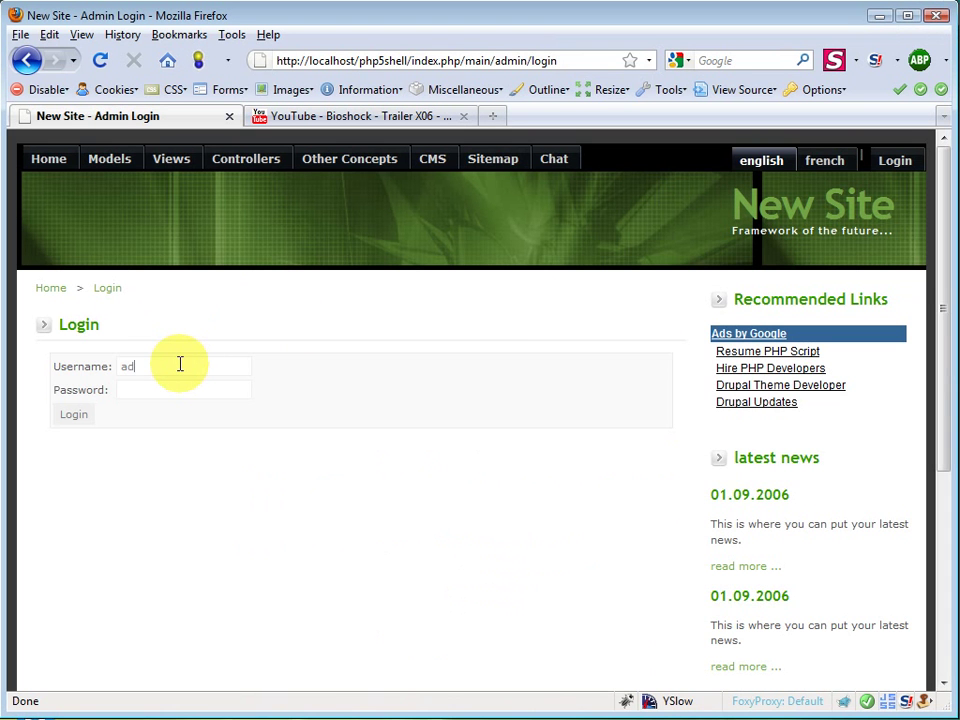
key(Return)
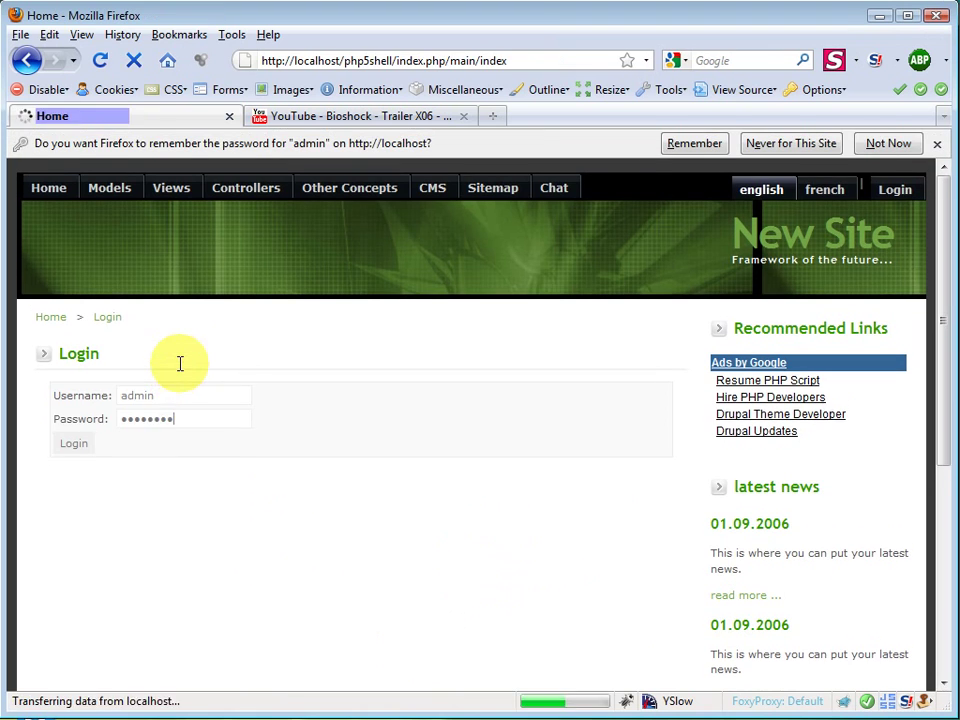
click(938, 147)
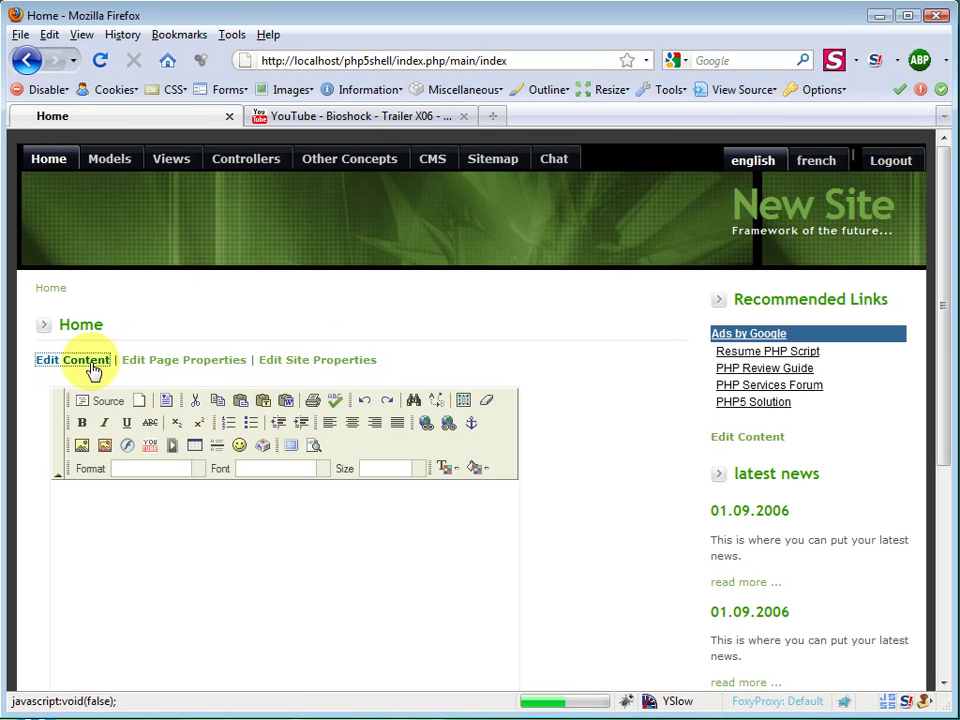
scroll(135, 420, down, 2)
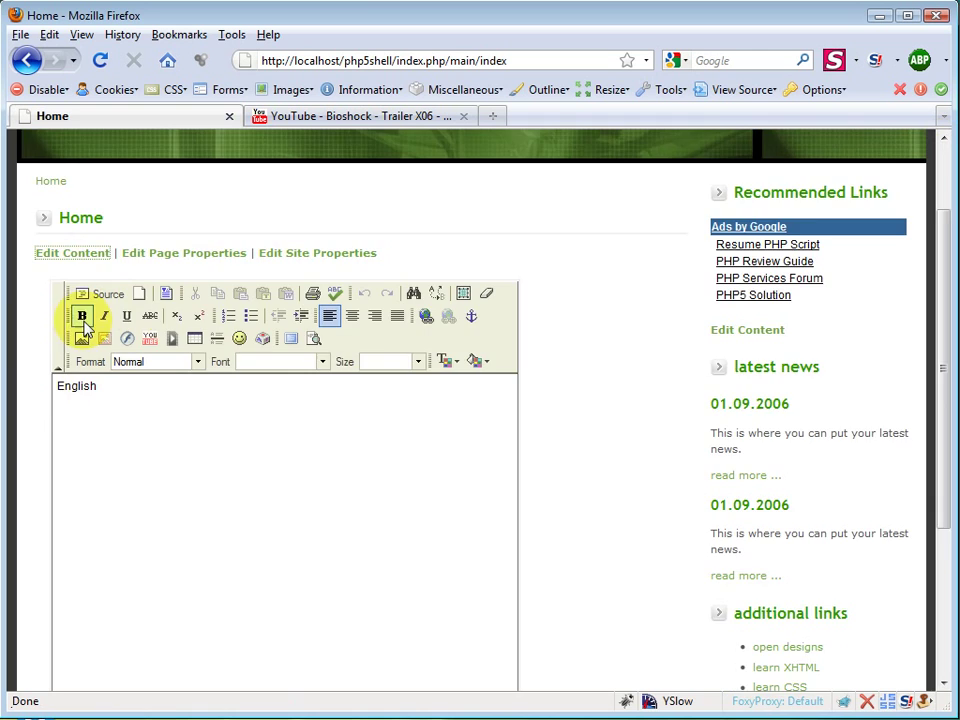
scroll(100, 345, up, 2)
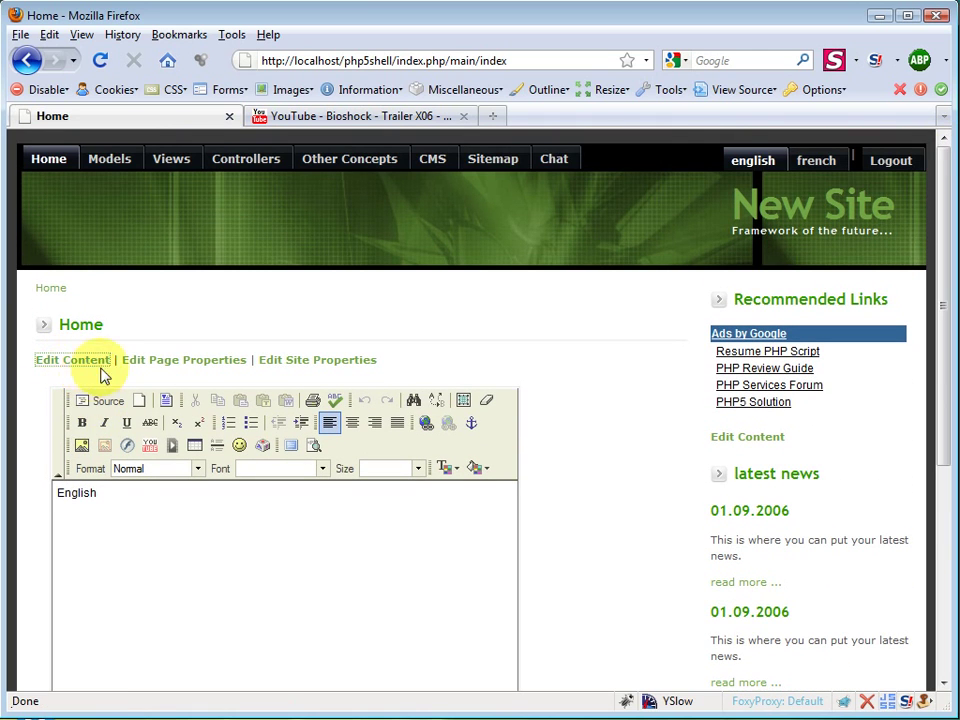
Step: Replace the home page's 'English' text with 'Test' and start a new line
click(135, 516)
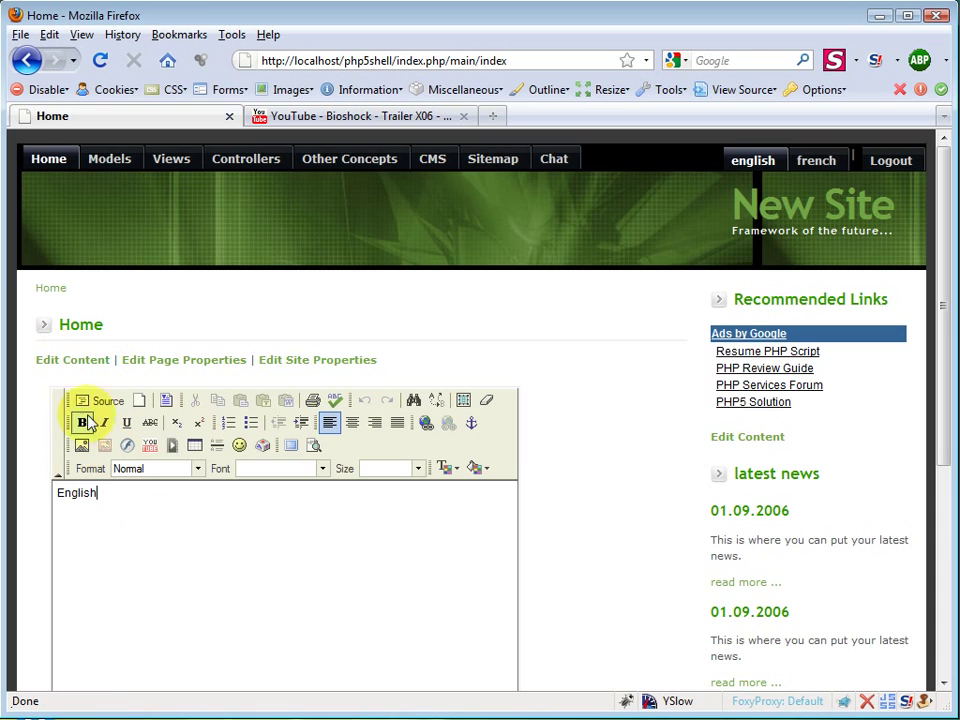
scroll(168, 545, down, 6)
scroll(270, 405, up, 4)
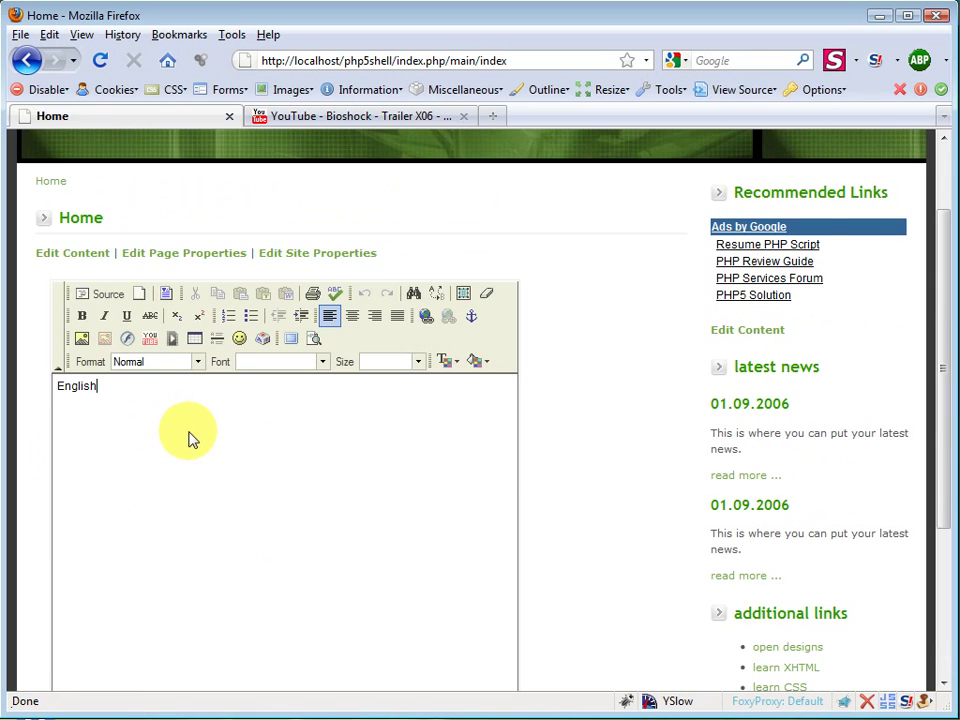
scroll(60, 355, up, 2)
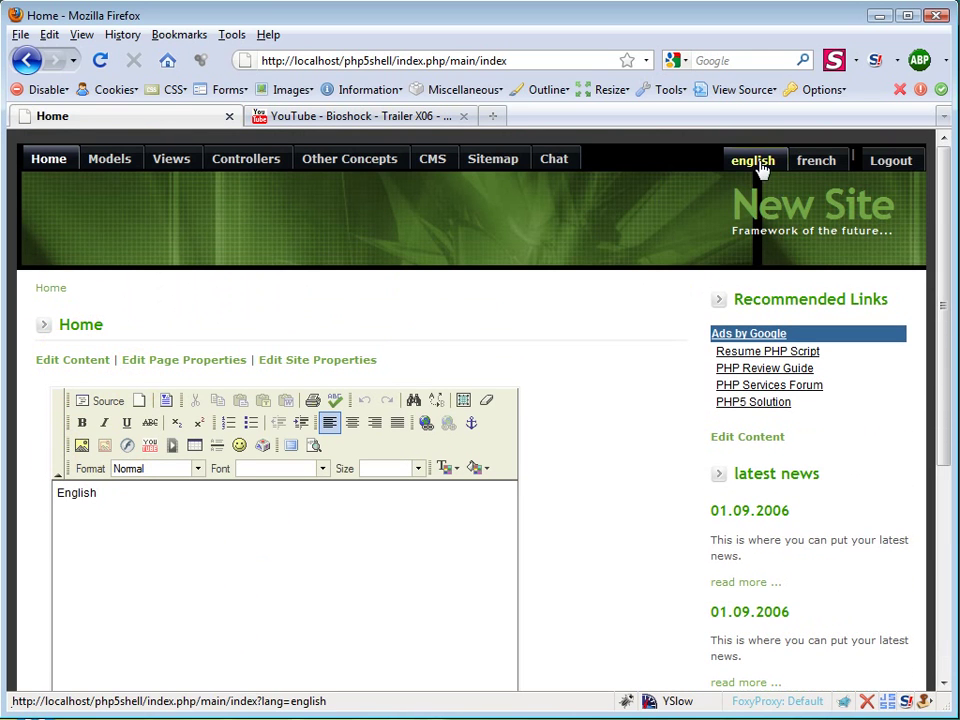
scroll(261, 508, down, 1)
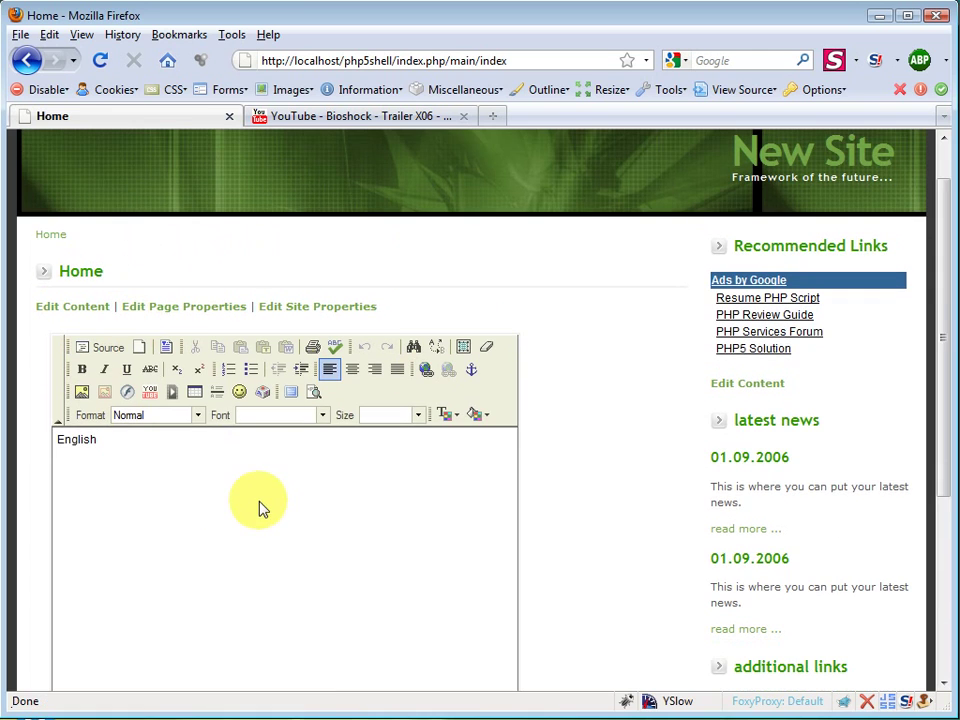
key(ctrl+a)
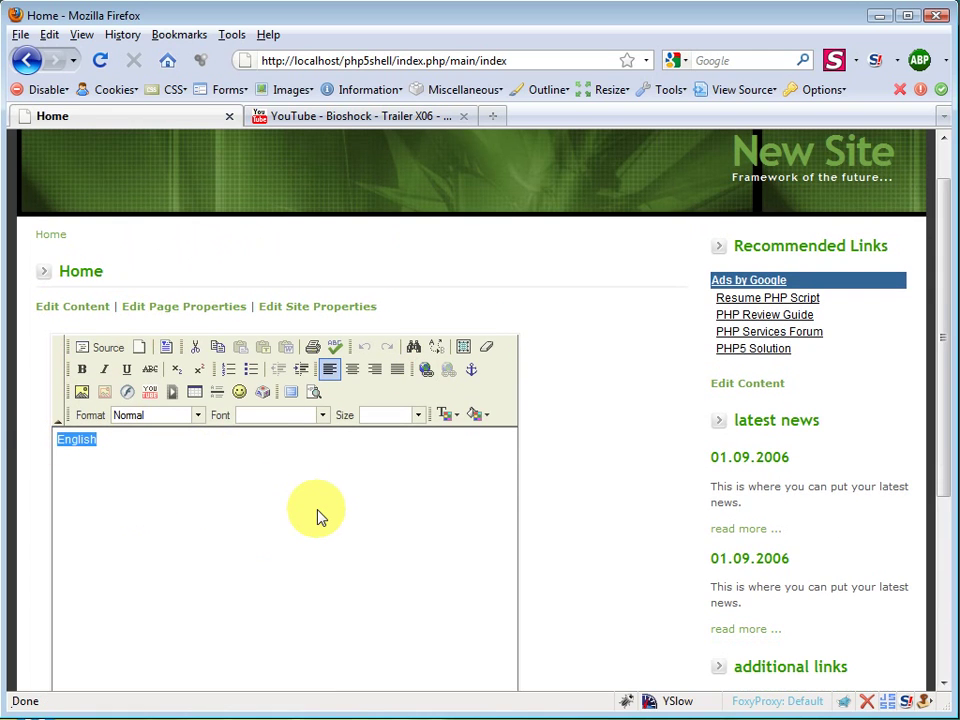
text(Test)
key(Return)
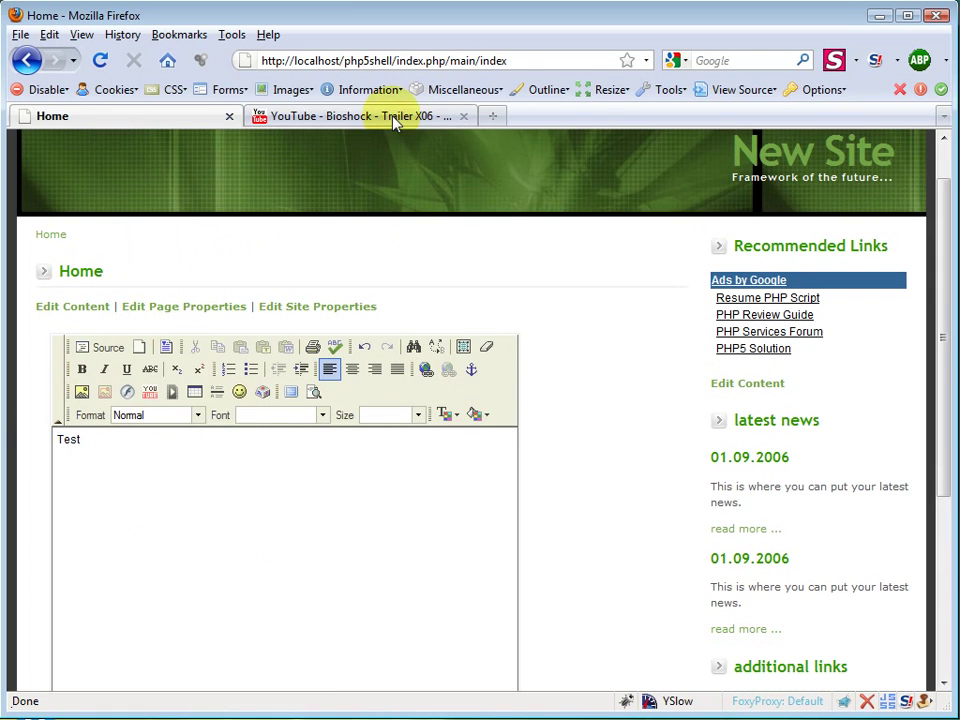
Step: Copy the Bioshock trailer URL from the YouTube tab and embed it below 'Test' in High quality
click(396, 117)
click(793, 331)
key(ctrl+c)
right_click(793, 332)
click(836, 390)
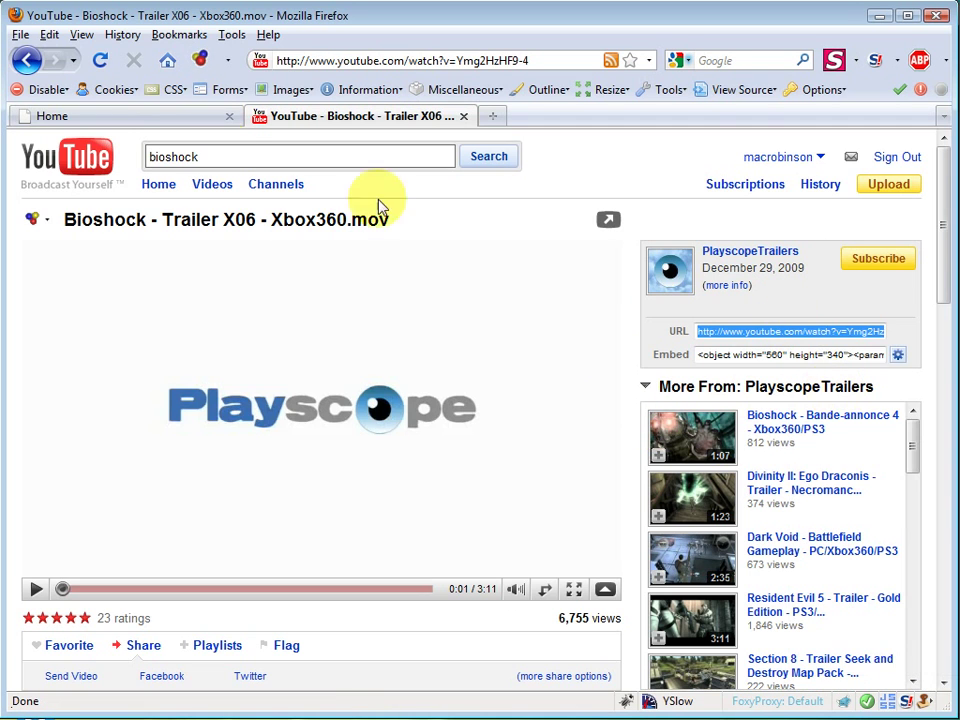
click(160, 120)
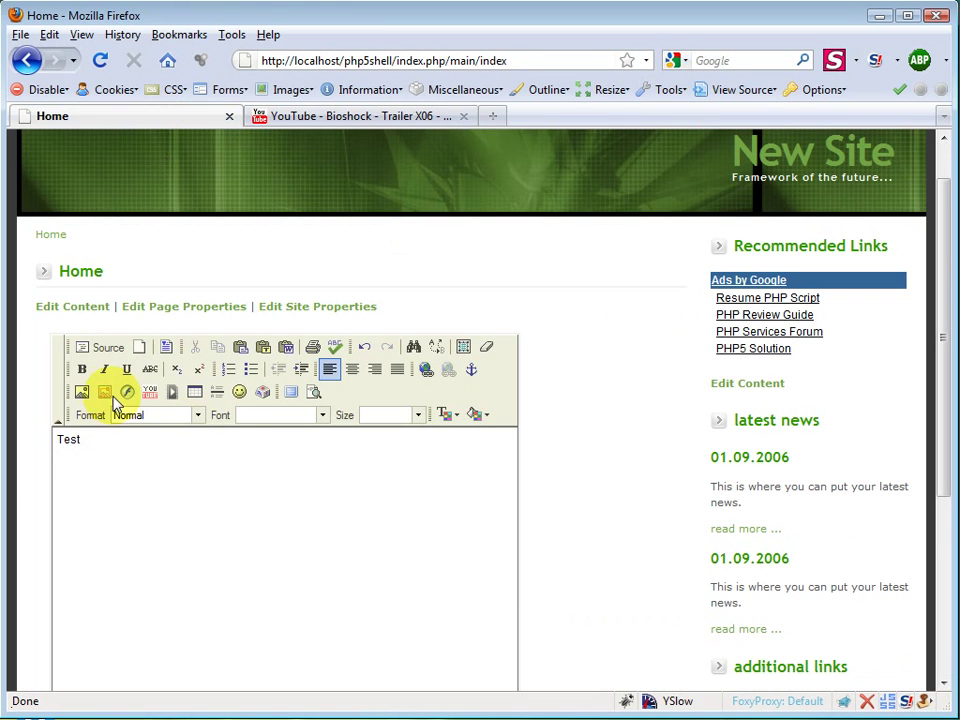
click(150, 391)
click(527, 321)
key(ctrl+v)
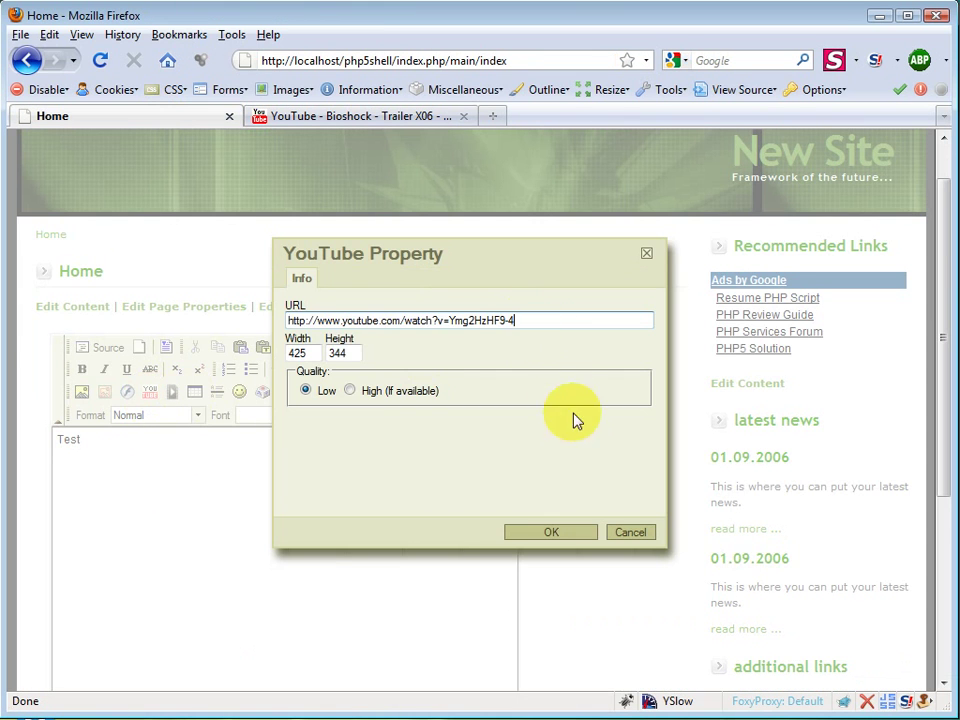
click(368, 392)
click(550, 532)
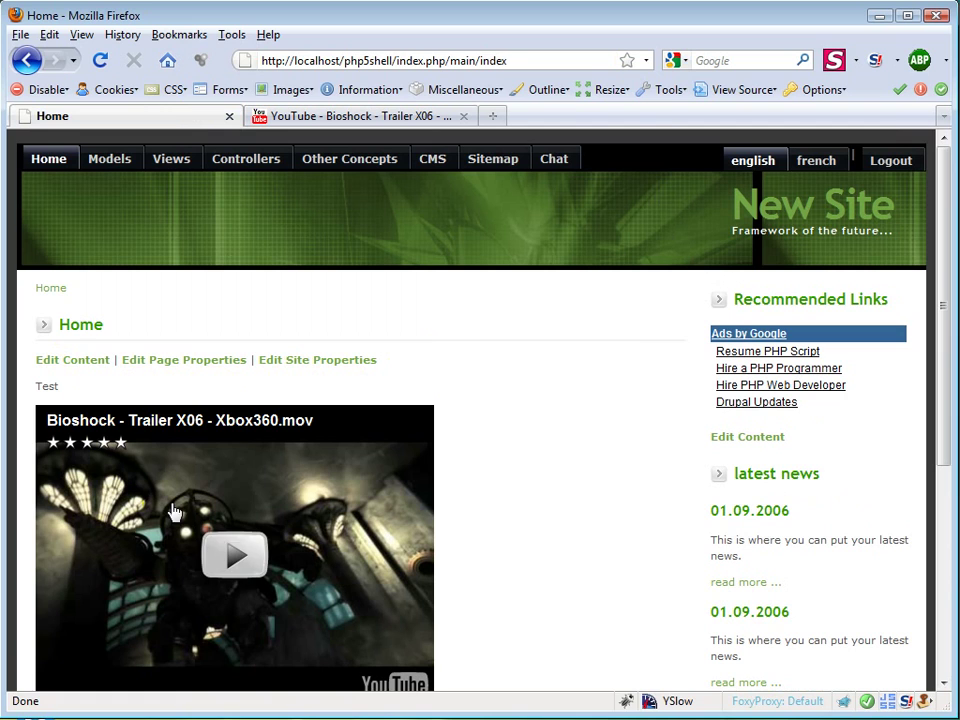
double_click(38, 382)
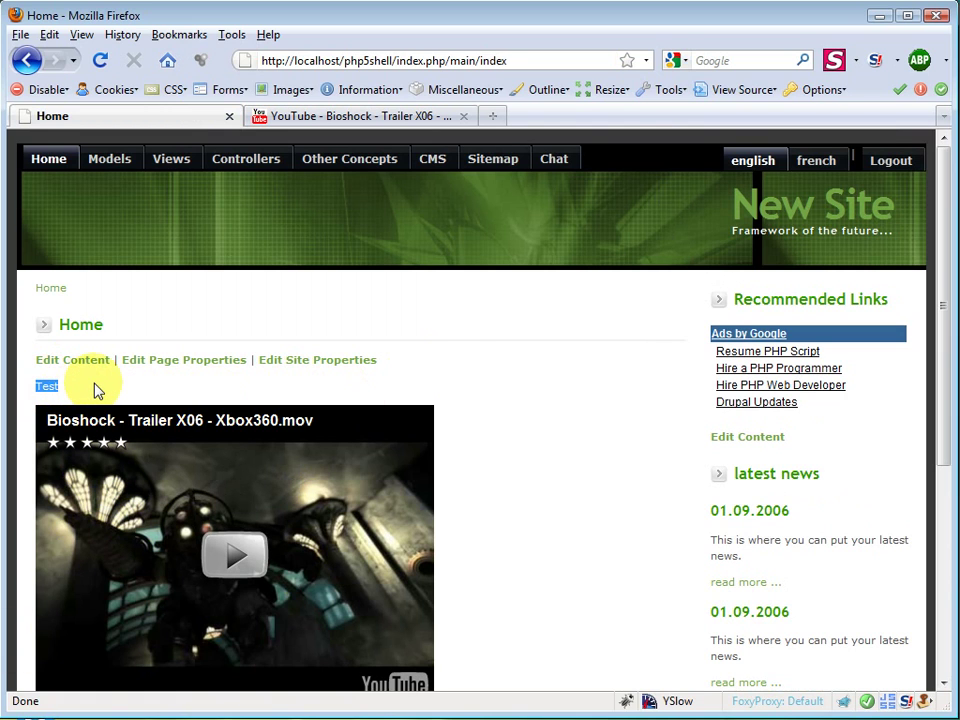
click(186, 361)
scroll(189, 365, down, 2)
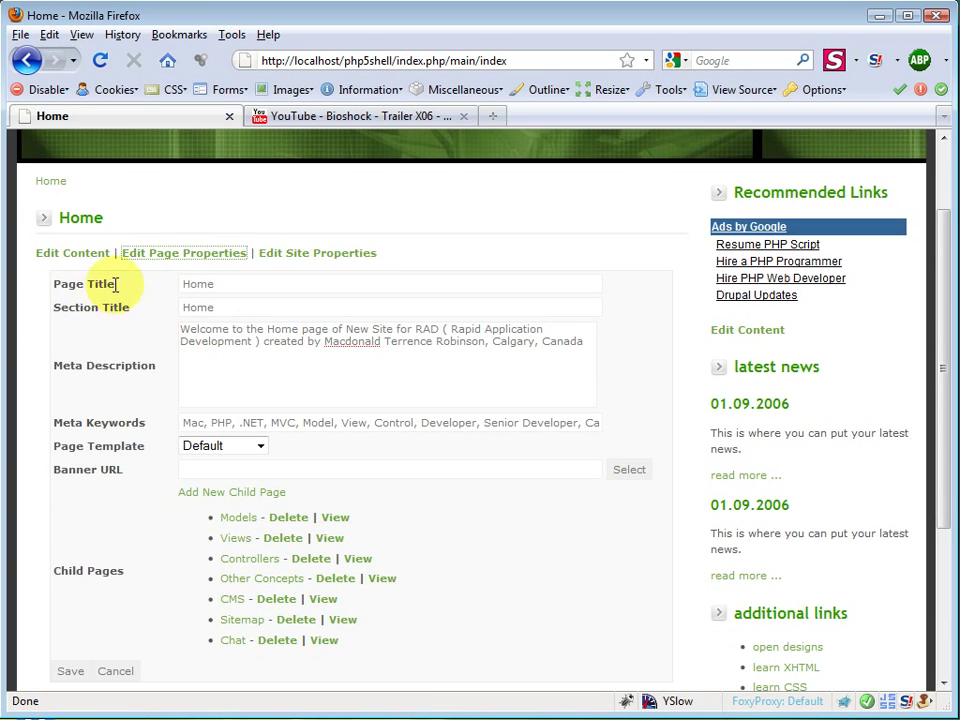
triple_click(67, 283)
triple_click(88, 307)
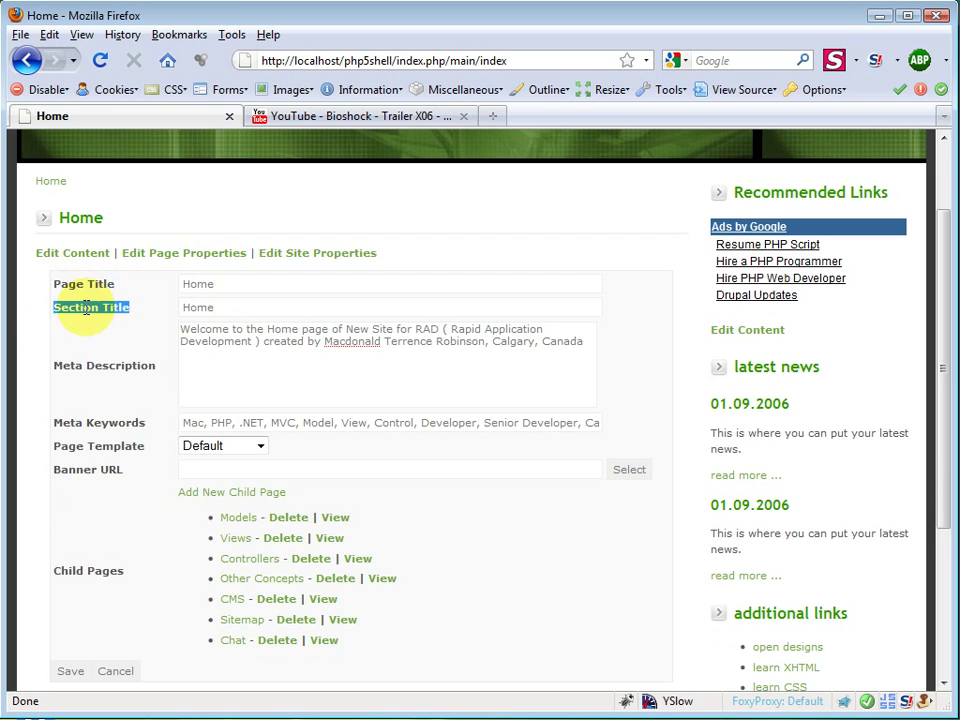
scroll(104, 262, up, 2)
triple_click(93, 325)
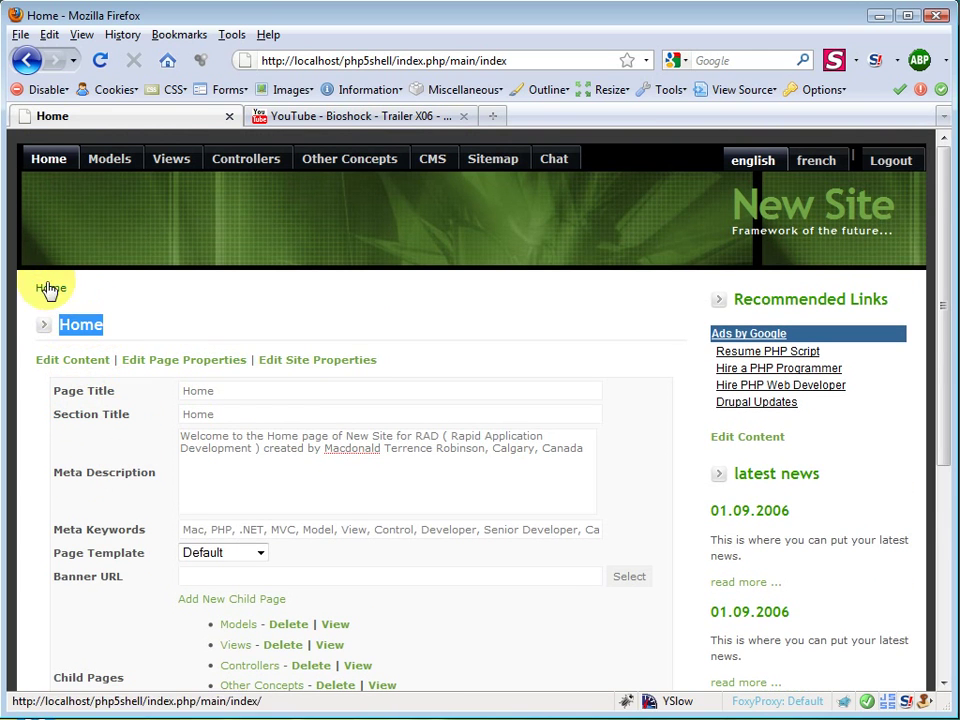
triple_click(90, 471)
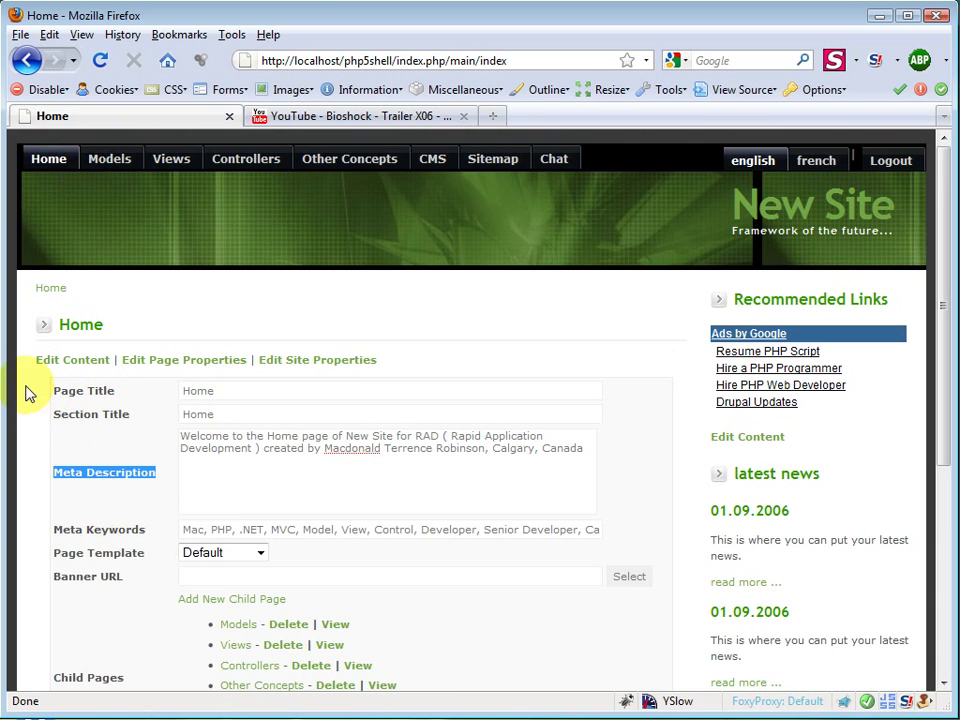
triple_click(90, 530)
triple_click(120, 553)
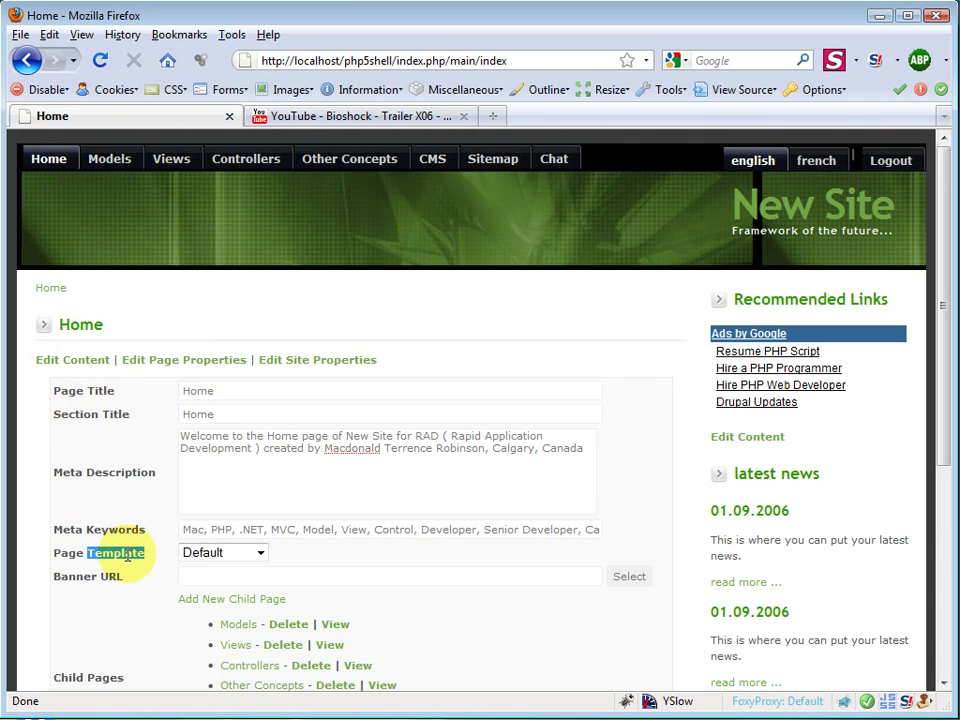
scroll(120, 545, down, 3)
scroll(135, 420, up, 1)
scroll(140, 425, up, 2)
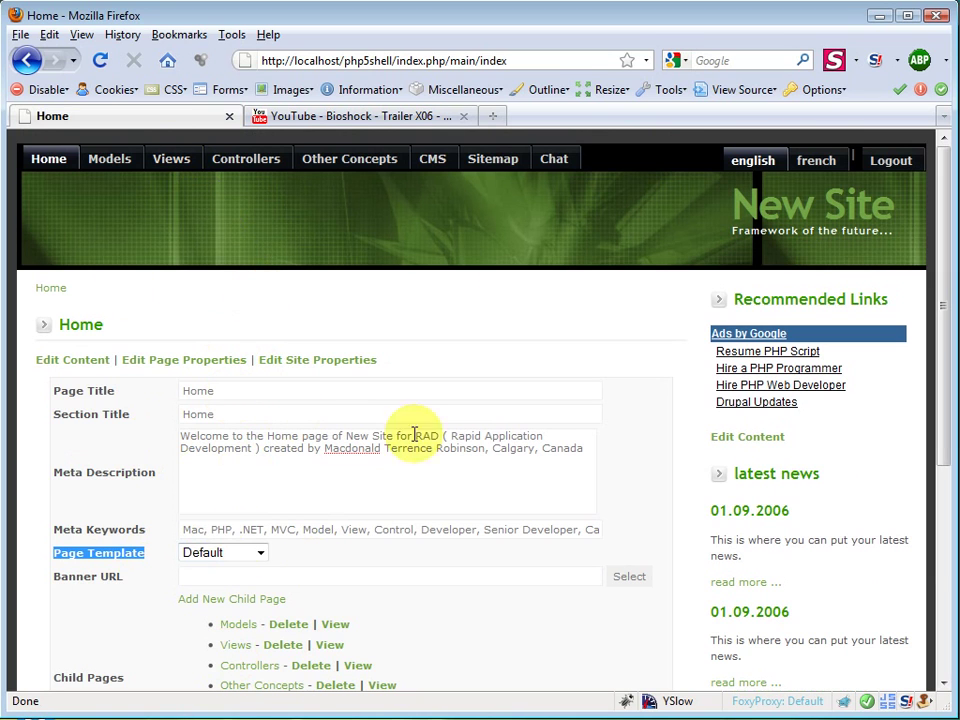
click(210, 553)
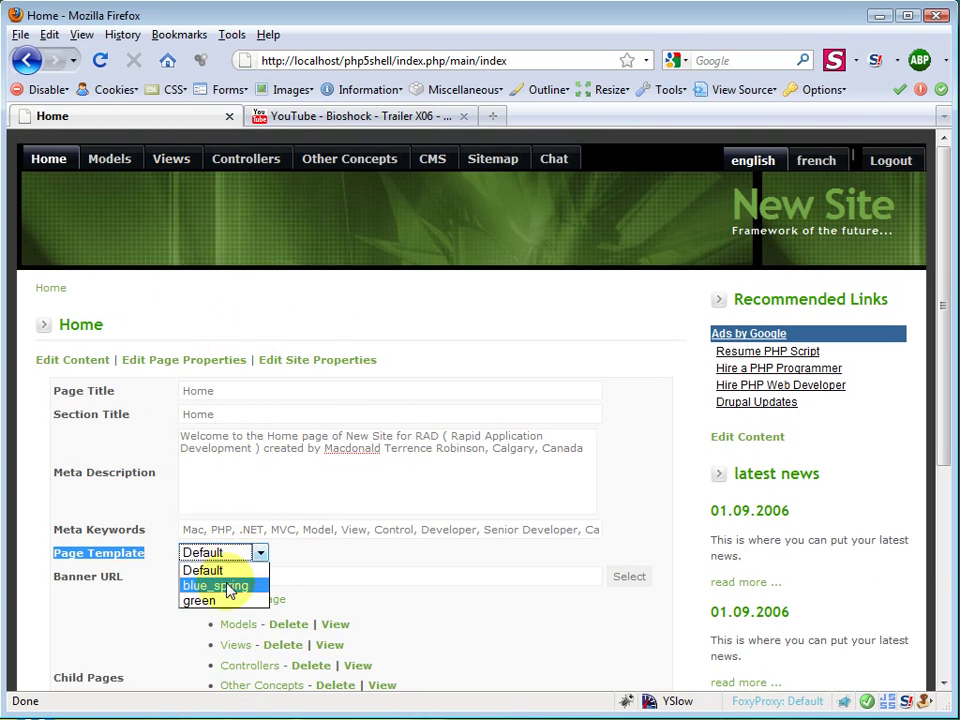
click(361, 567)
scroll(183, 531, down, 2)
click(160, 525)
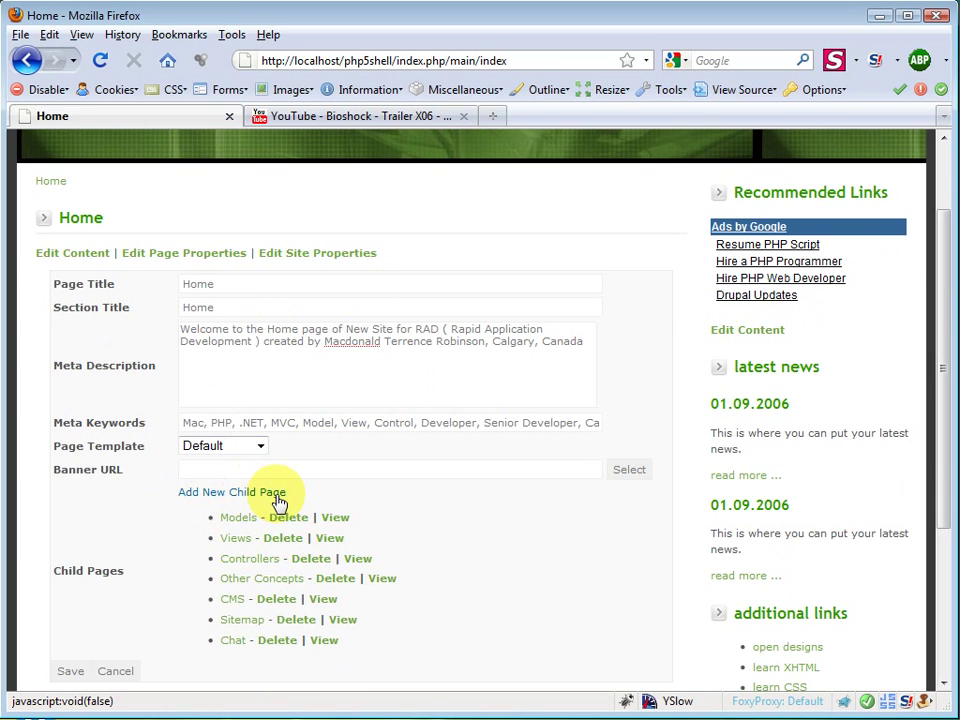
scroll(280, 502, up, 2)
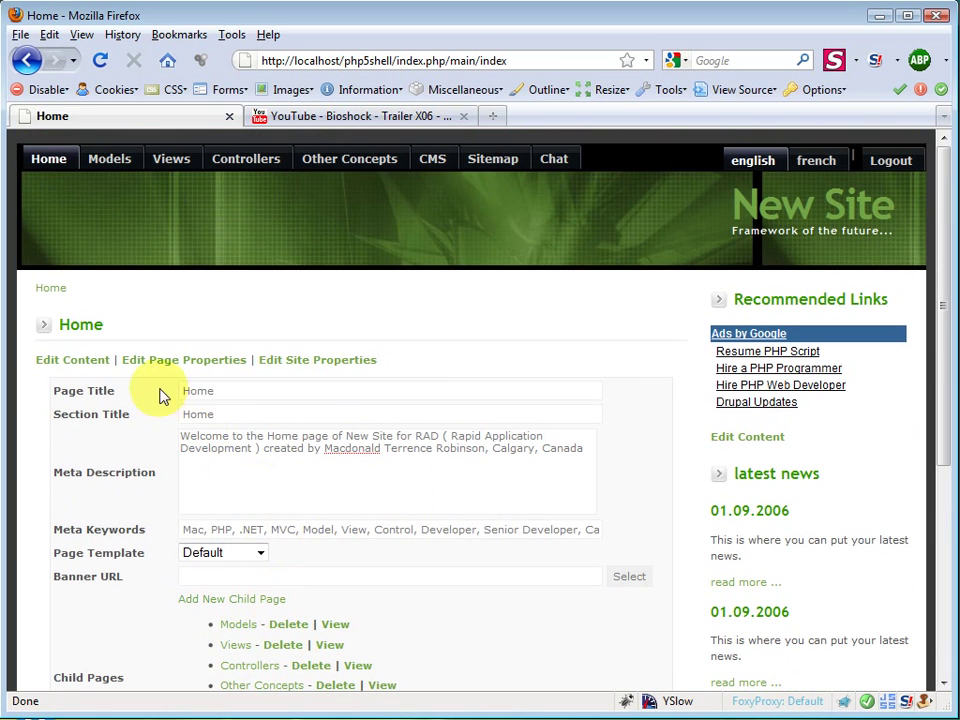
Step: Open the Sitemap page and scroll through its page tree starting at Home
click(500, 170)
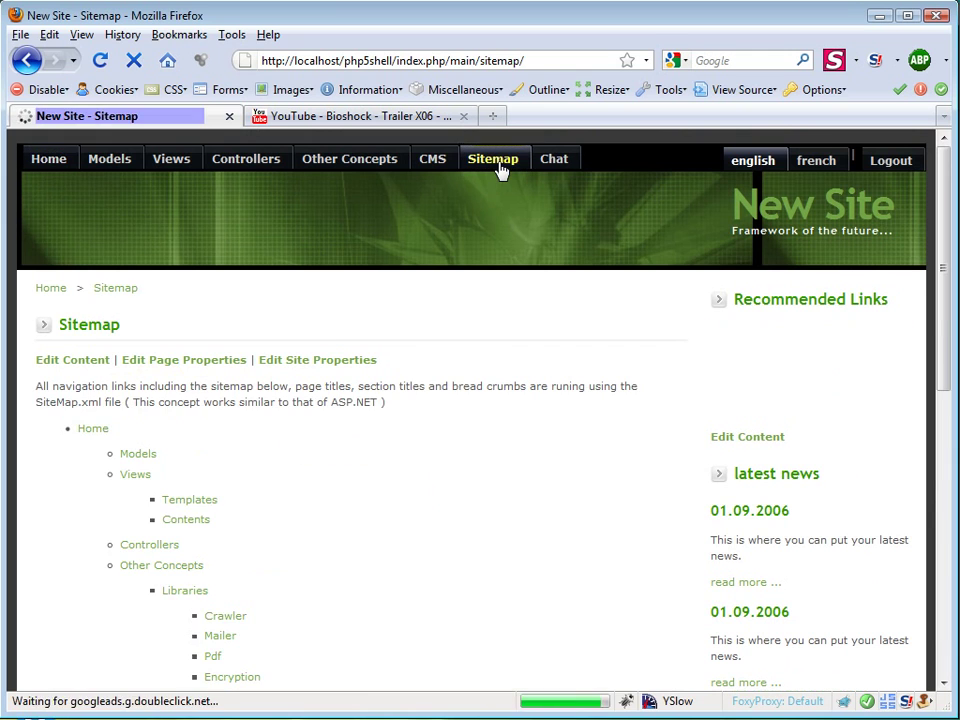
scroll(185, 507, down, 1)
scroll(200, 540, down, 4)
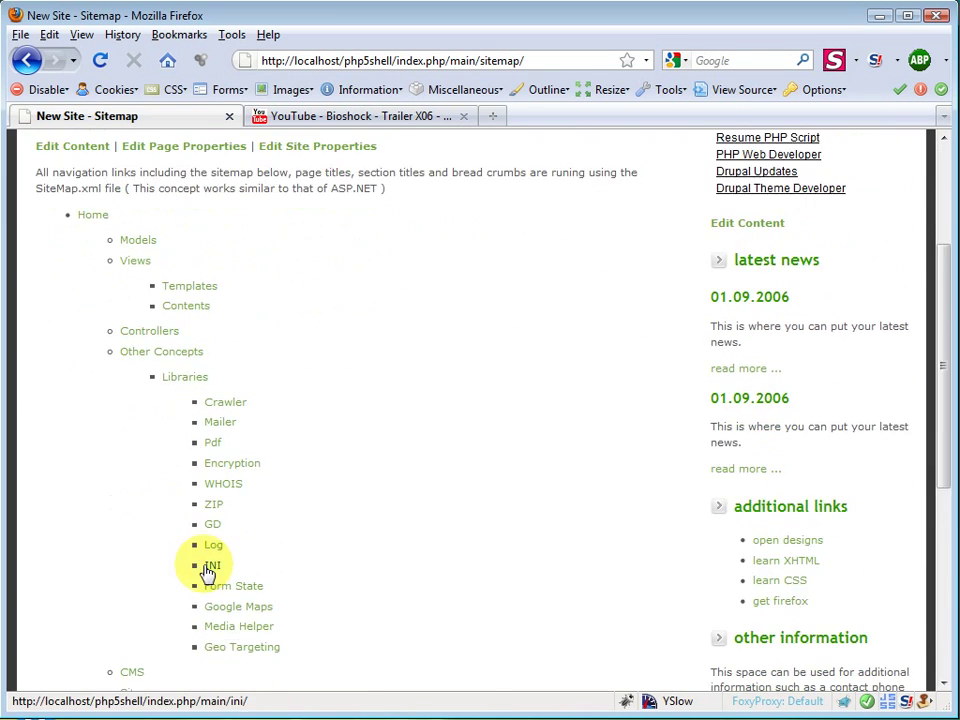
scroll(160, 610, up, 4)
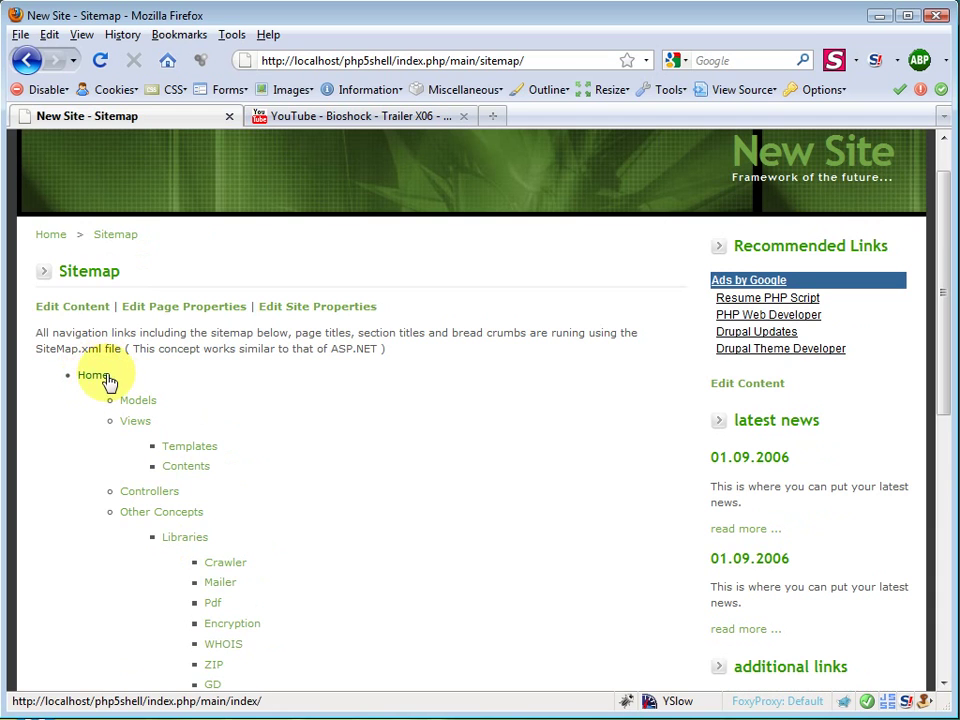
drag(122, 381, 75, 381)
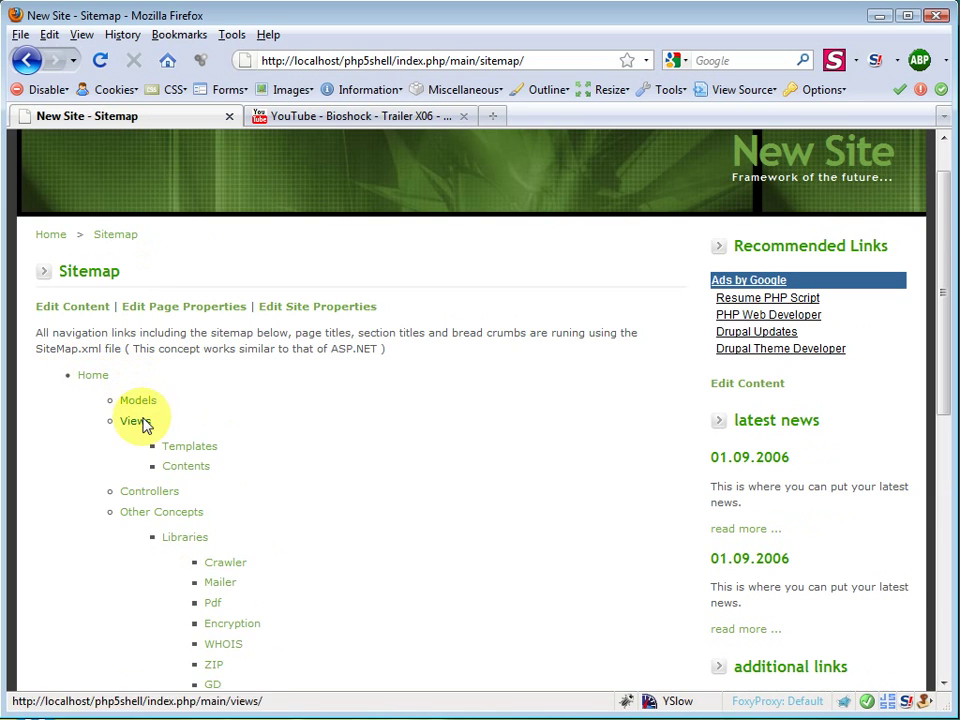
scroll(229, 634, down, 3)
scroll(206, 531, up, 4)
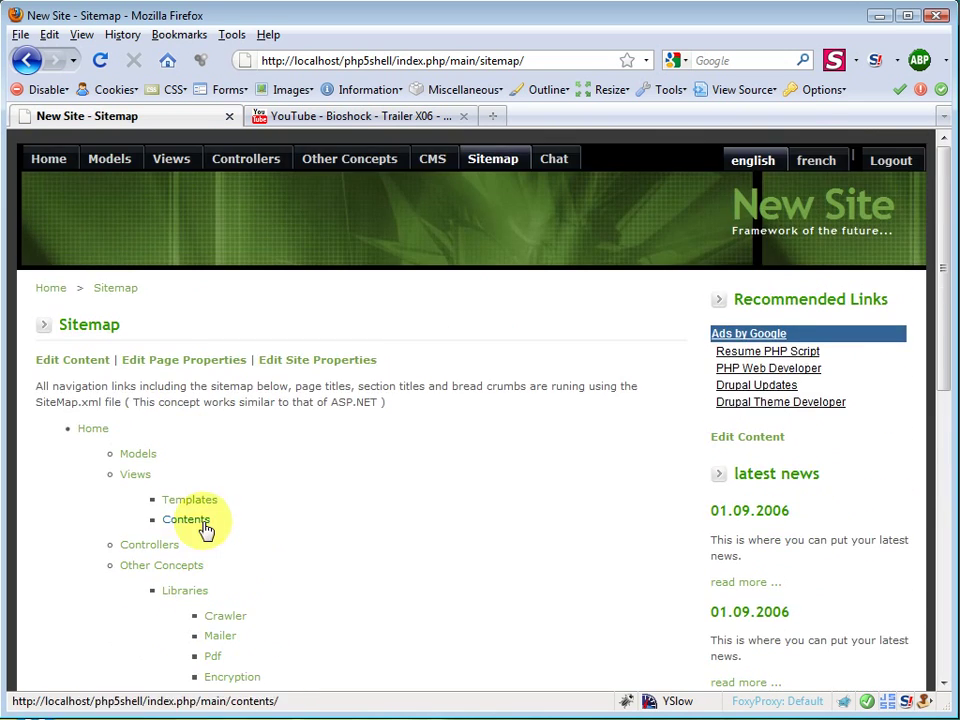
scroll(154, 540, down, 2)
scroll(139, 519, up, 2)
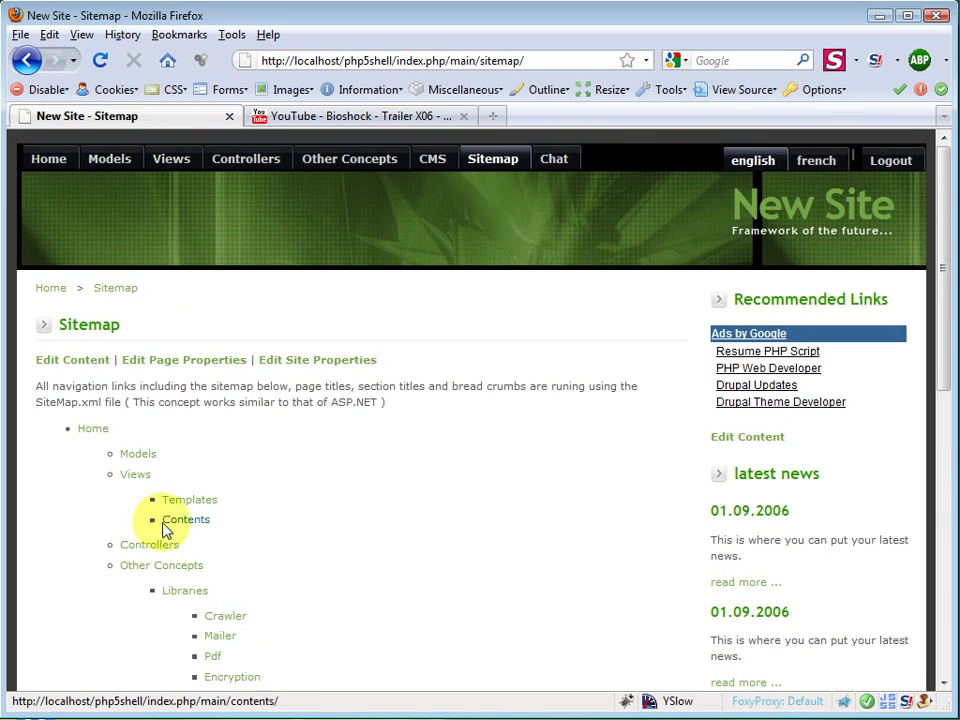
Step: Go to Home, open its page properties, and scroll to the Child Pages list
click(56, 166)
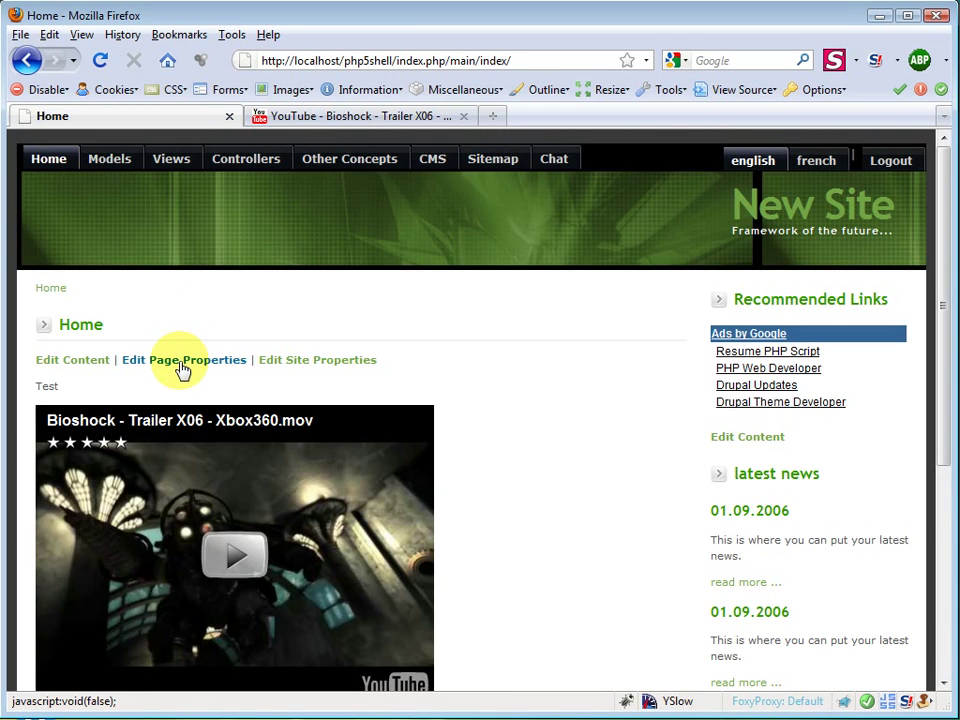
click(182, 362)
scroll(181, 376, down, 3)
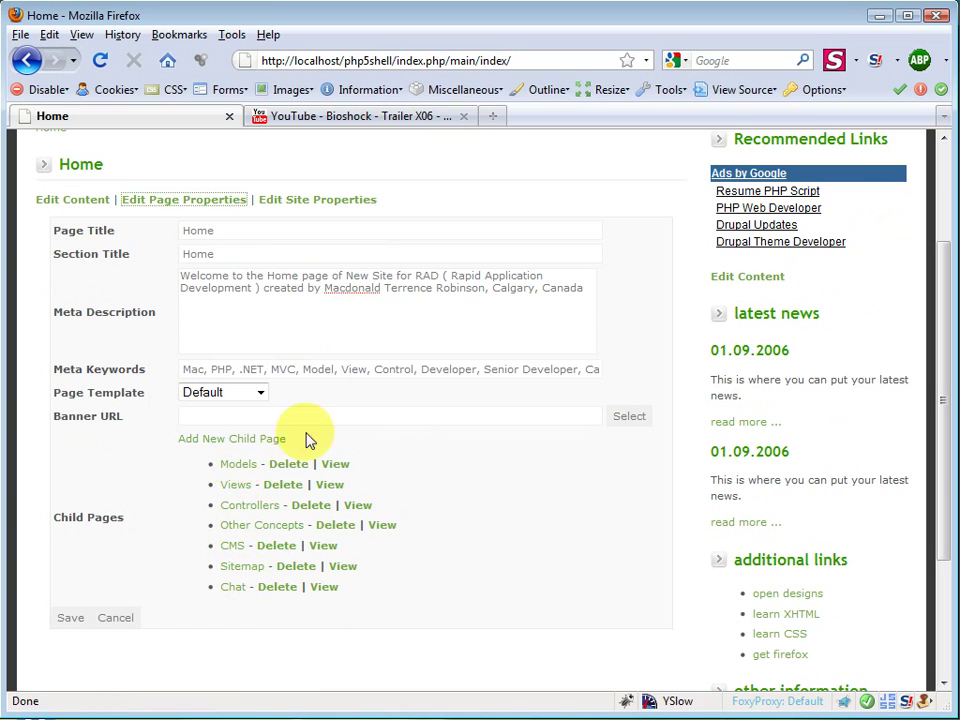
Step: Add a child page titled 'My Child Page' under Home
click(233, 444)
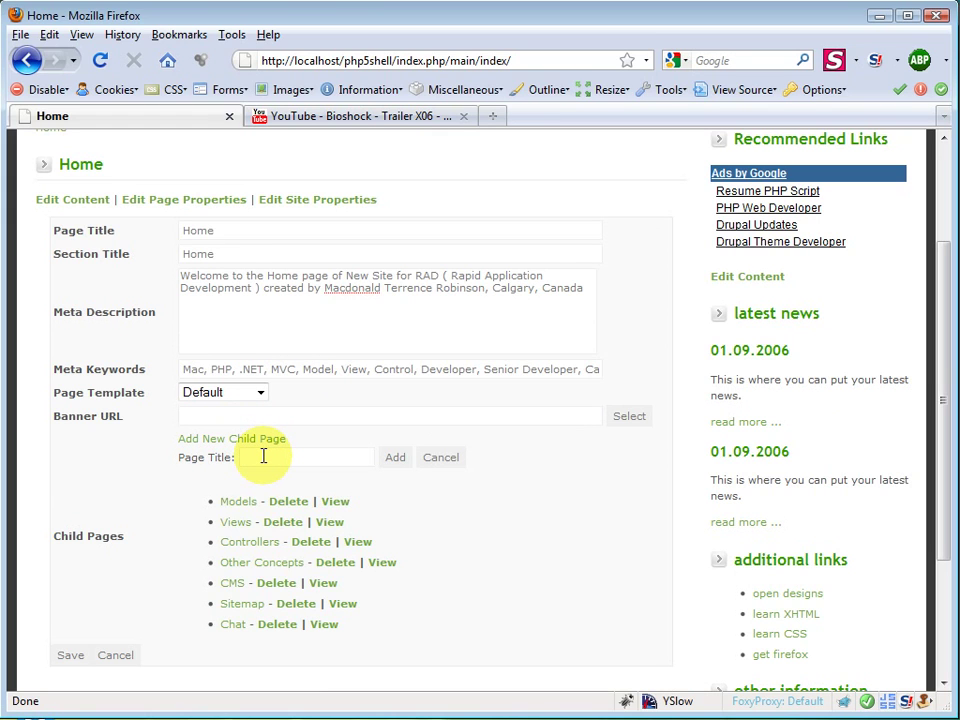
text(My Child Page)
click(396, 459)
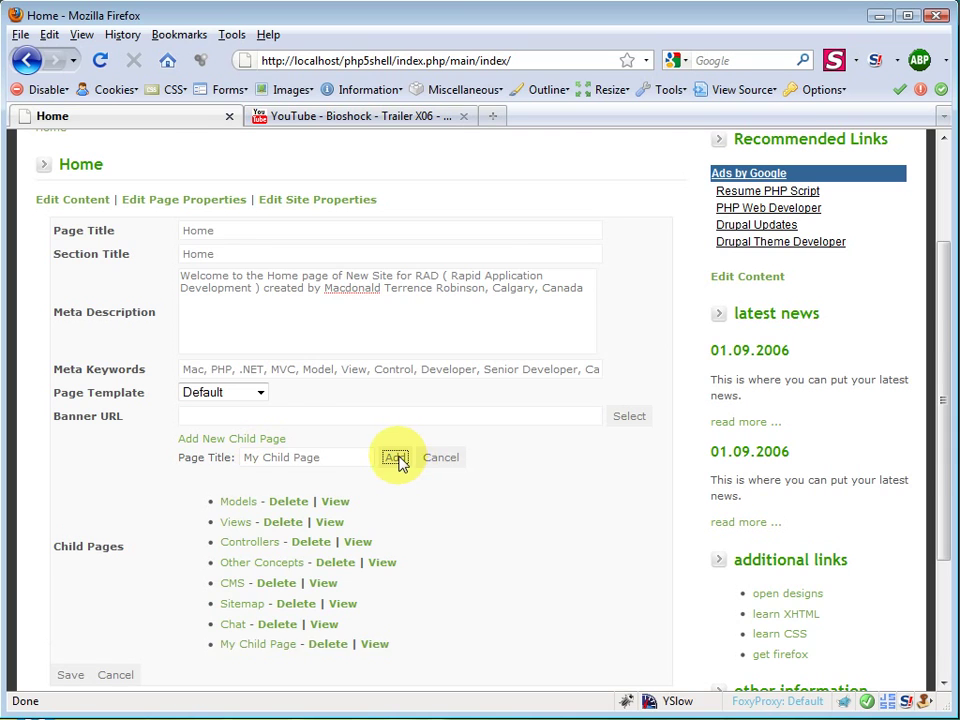
scroll(375, 546, down, 3)
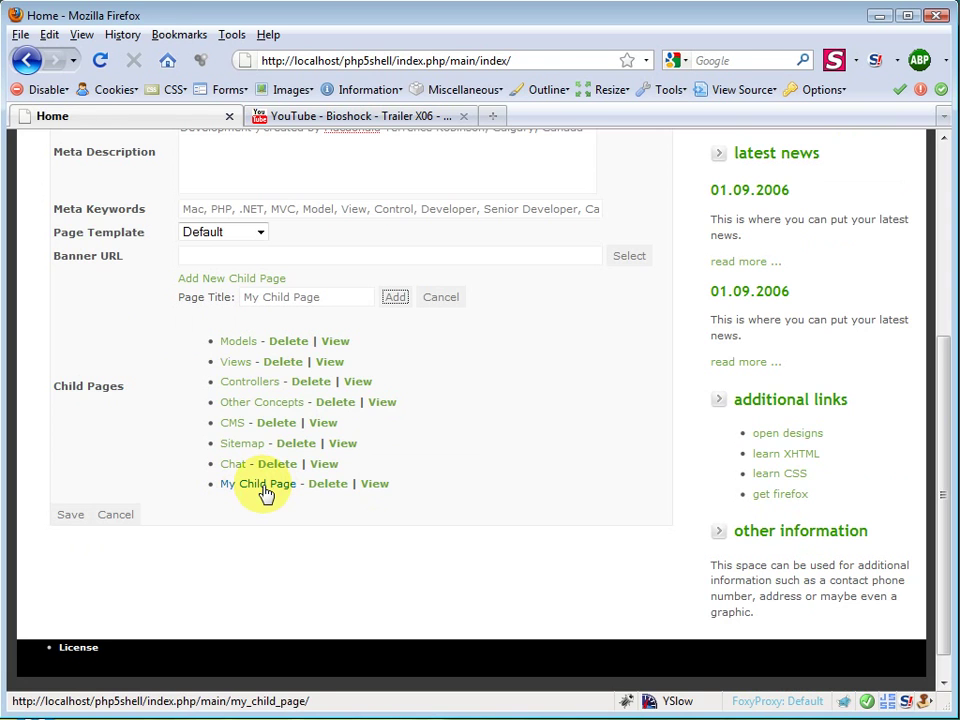
Step: Open My Child Page and save 'sdfsdfsdfsdf' as its body content
click(264, 487)
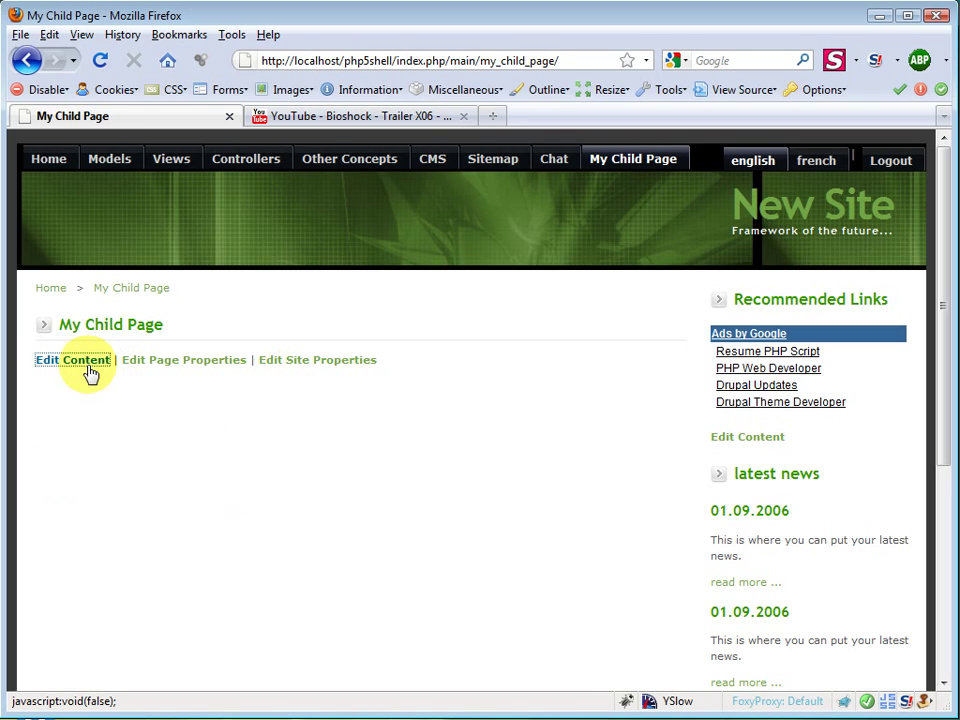
click(90, 370)
text(sdfsdfsdfsdf)
scroll(628, 473, down, 5)
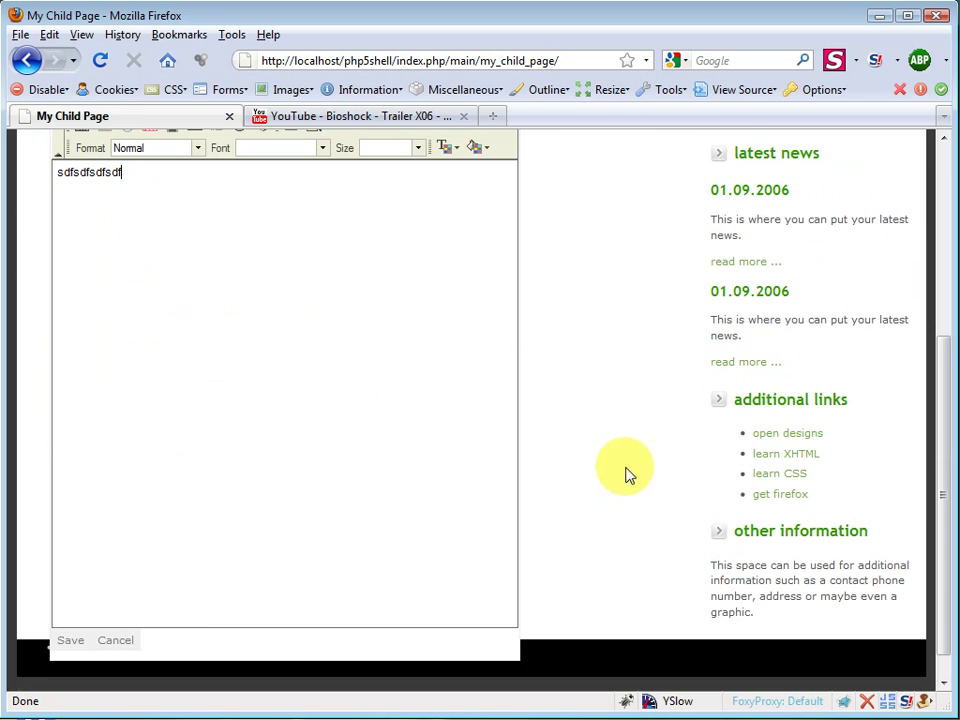
click(60, 641)
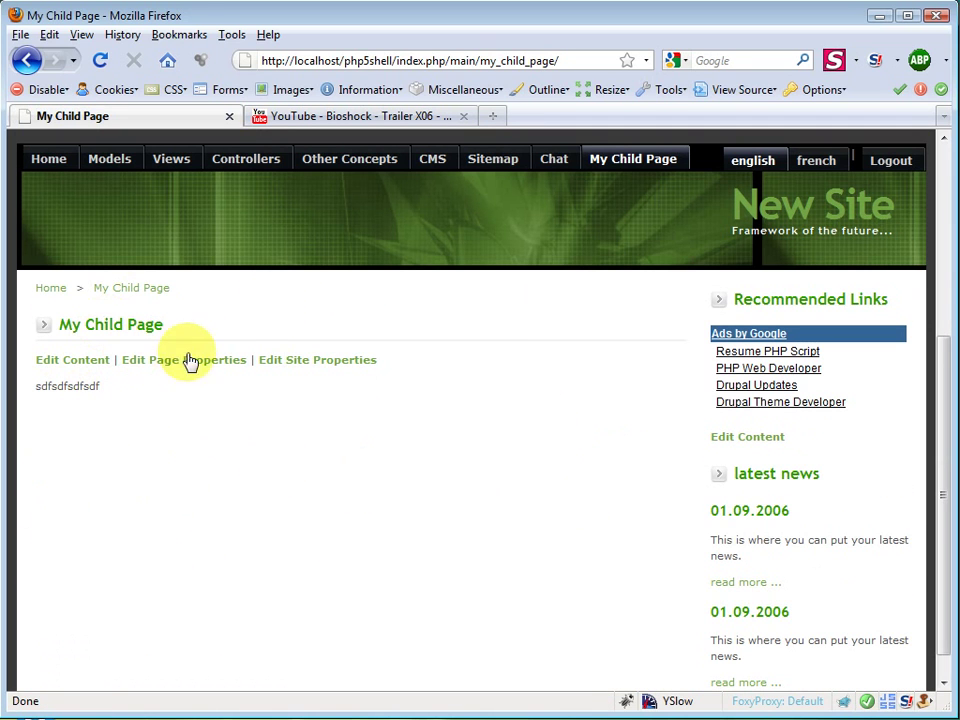
Step: Open the Sitemap and scroll down to find My Child Page listed after Chat
click(515, 166)
scroll(505, 486, down, 4)
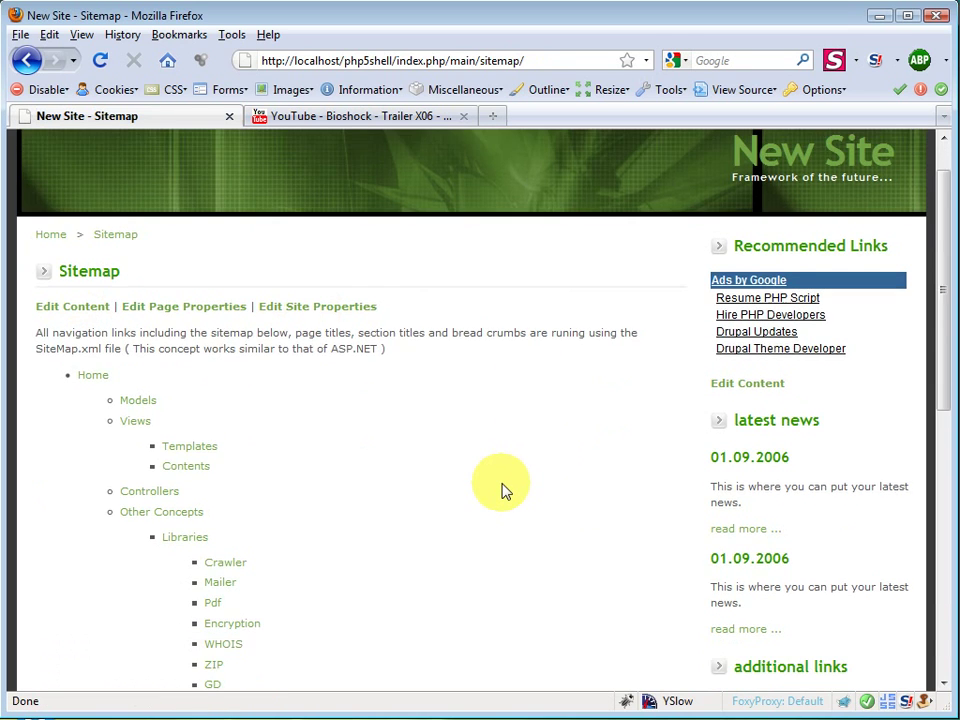
scroll(503, 488, down, 3)
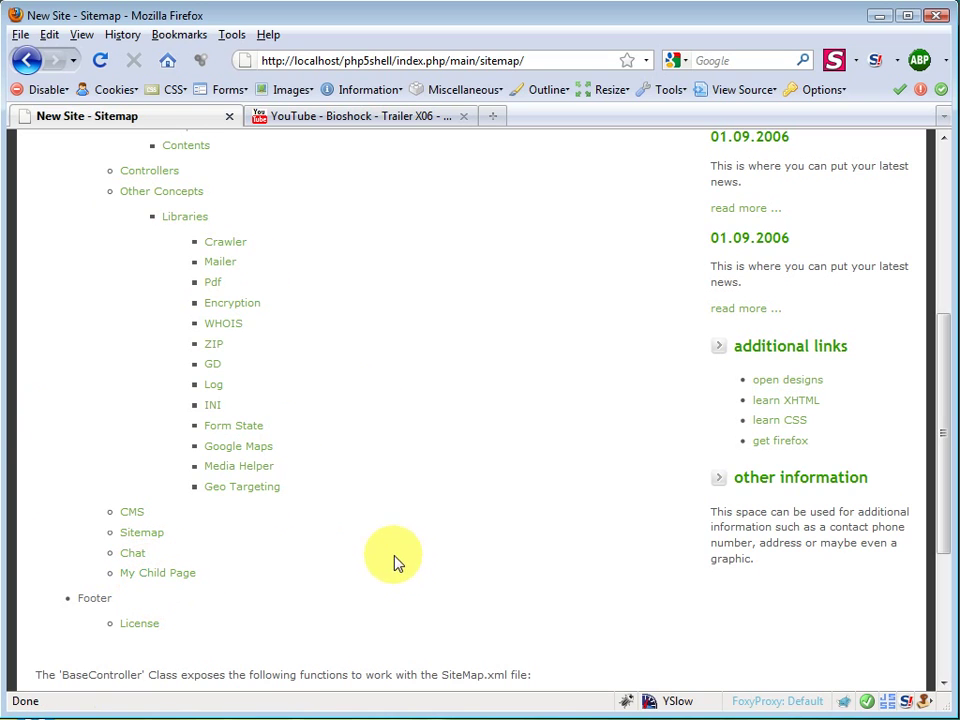
scroll(381, 579, up, 6)
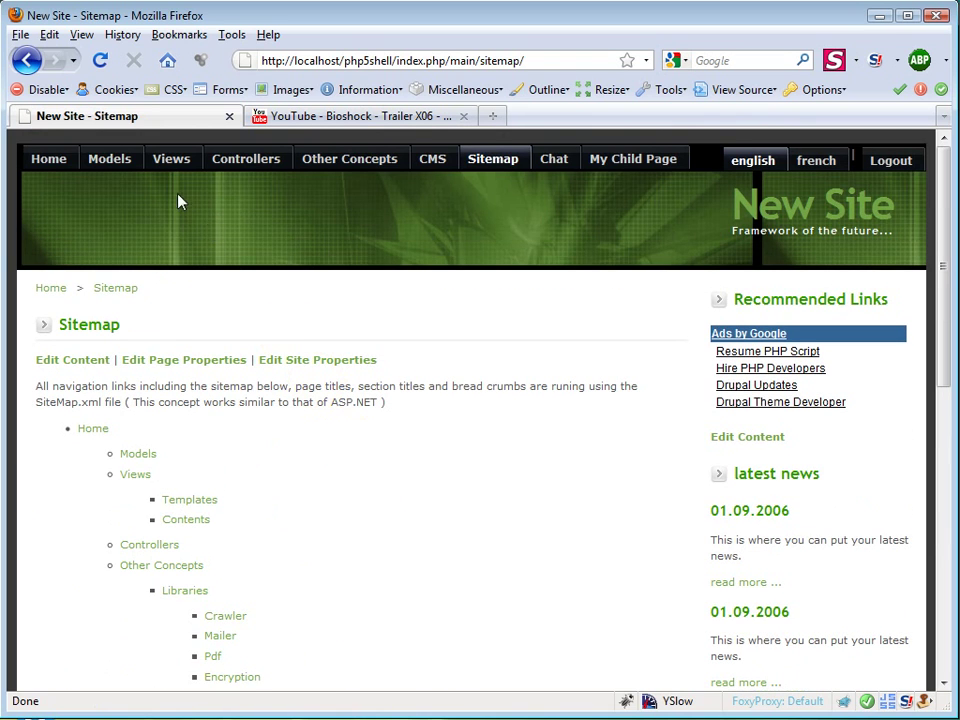
Step: From Home's page properties, delete My Child Page and confirm the deletion
click(48, 292)
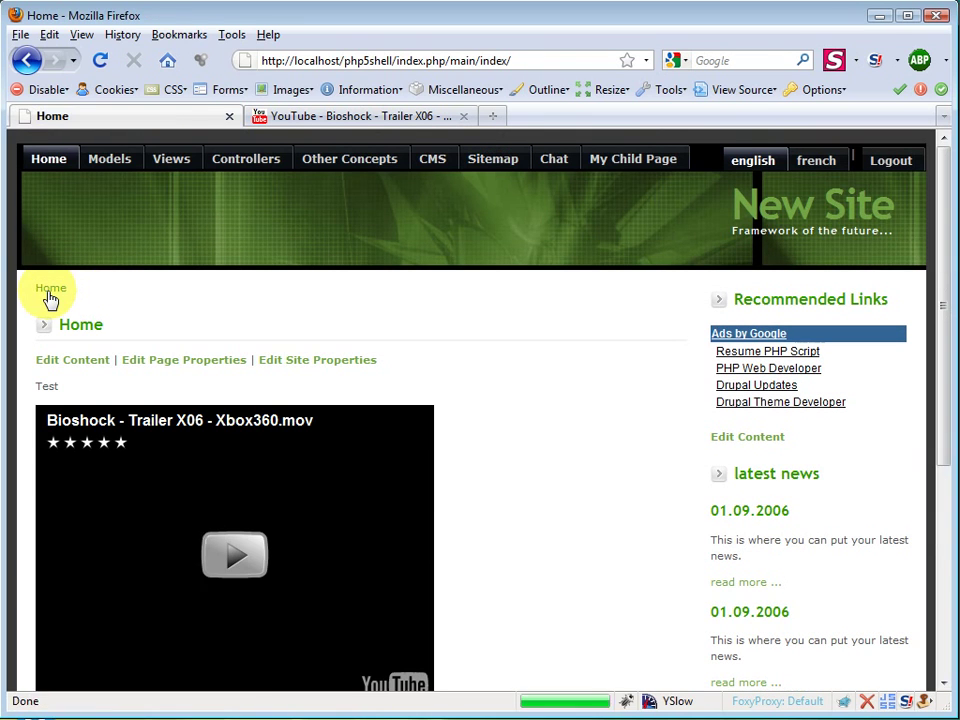
click(175, 367)
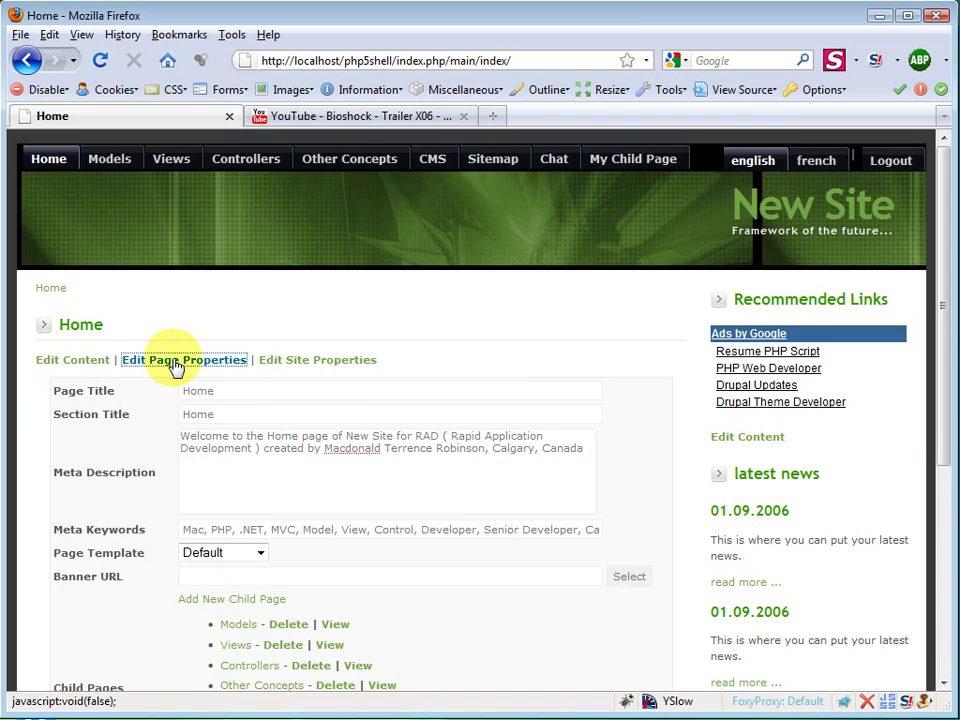
scroll(396, 527, down, 4)
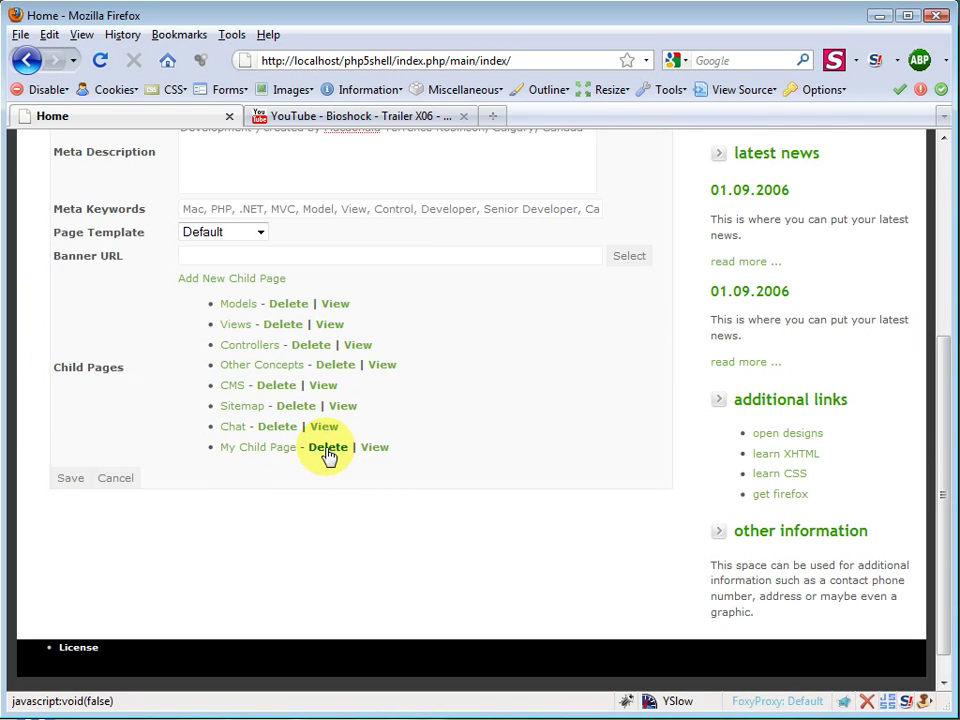
click(328, 447)
click(455, 394)
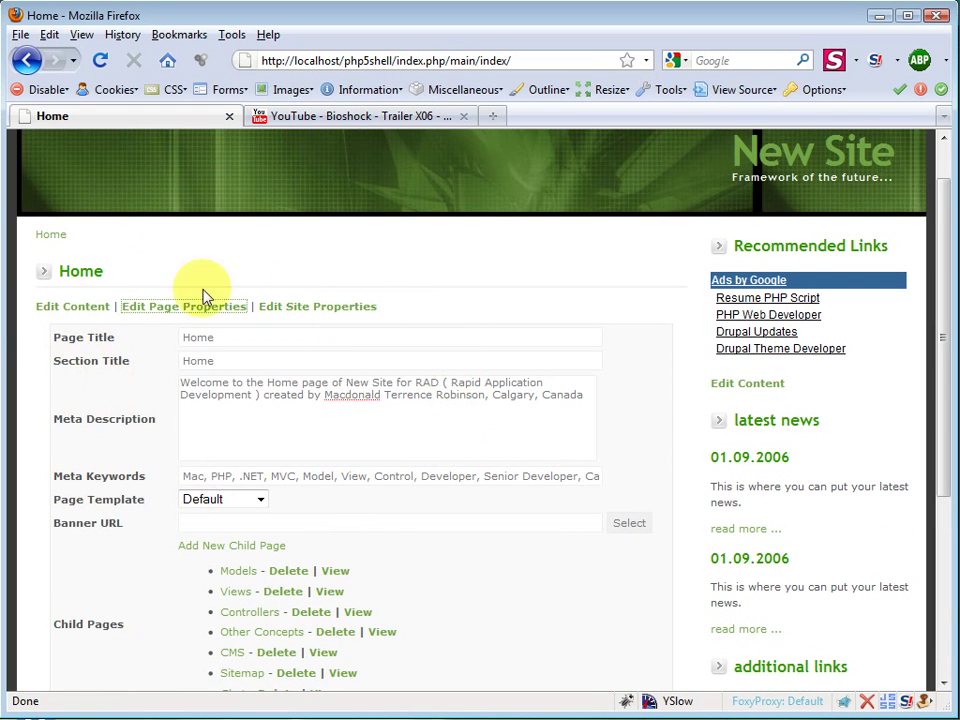
Step: Change the Site Name from 'New Site' to 'My Site' in the site properties and save
click(338, 311)
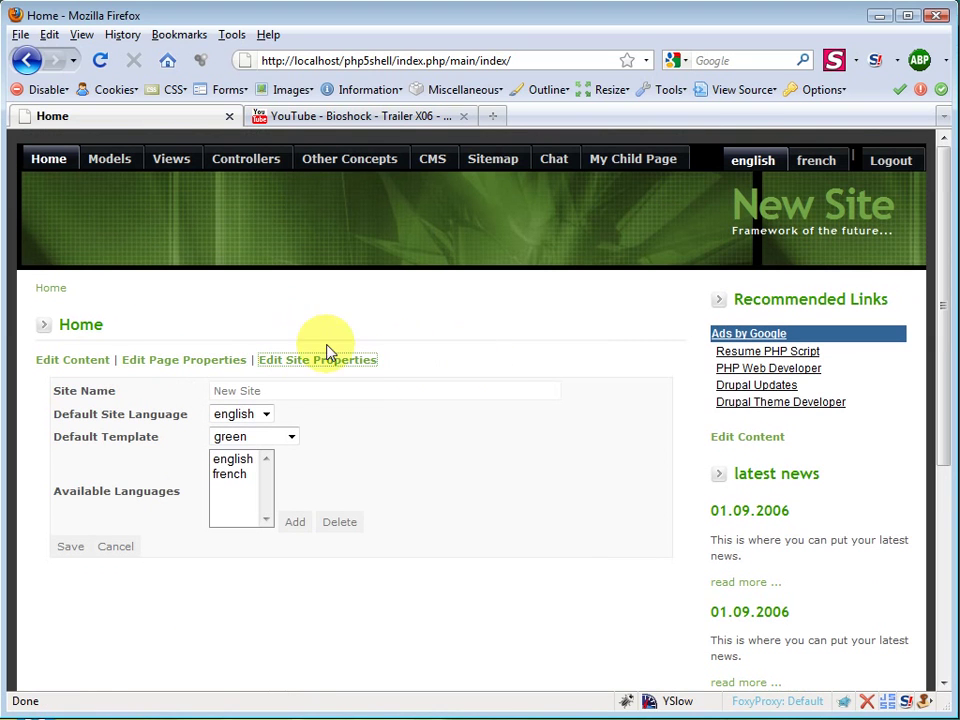
click(454, 336)
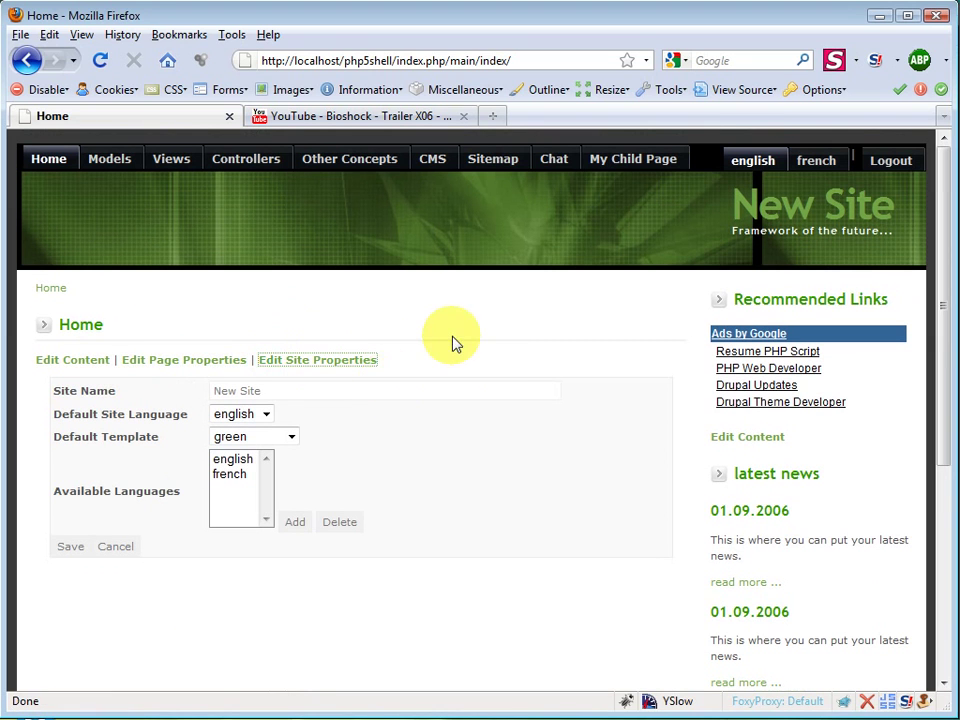
click(375, 361)
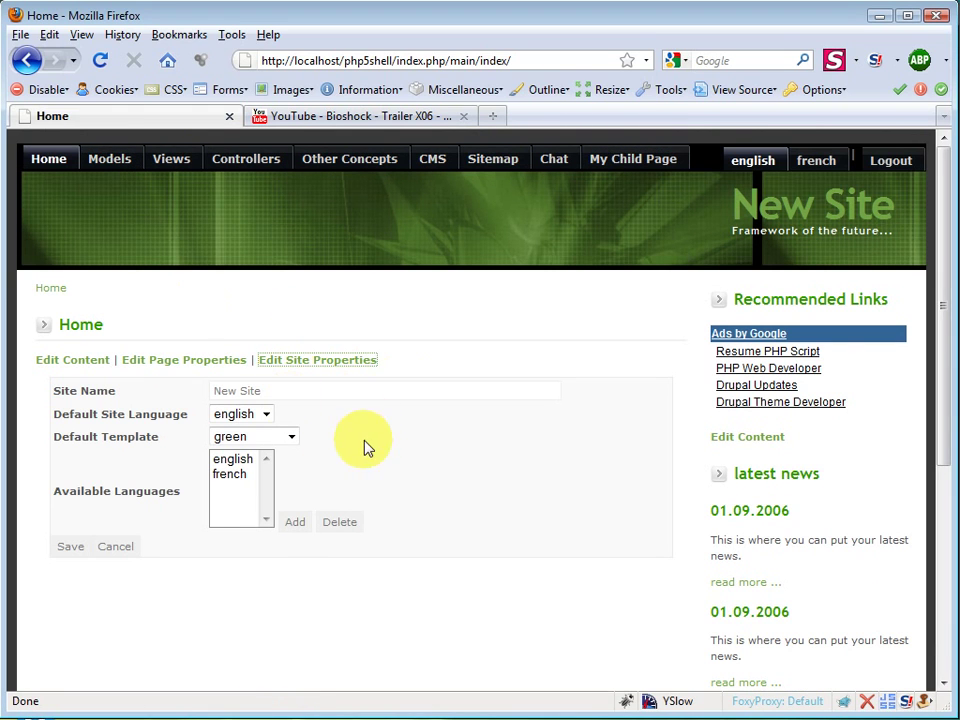
click(388, 364)
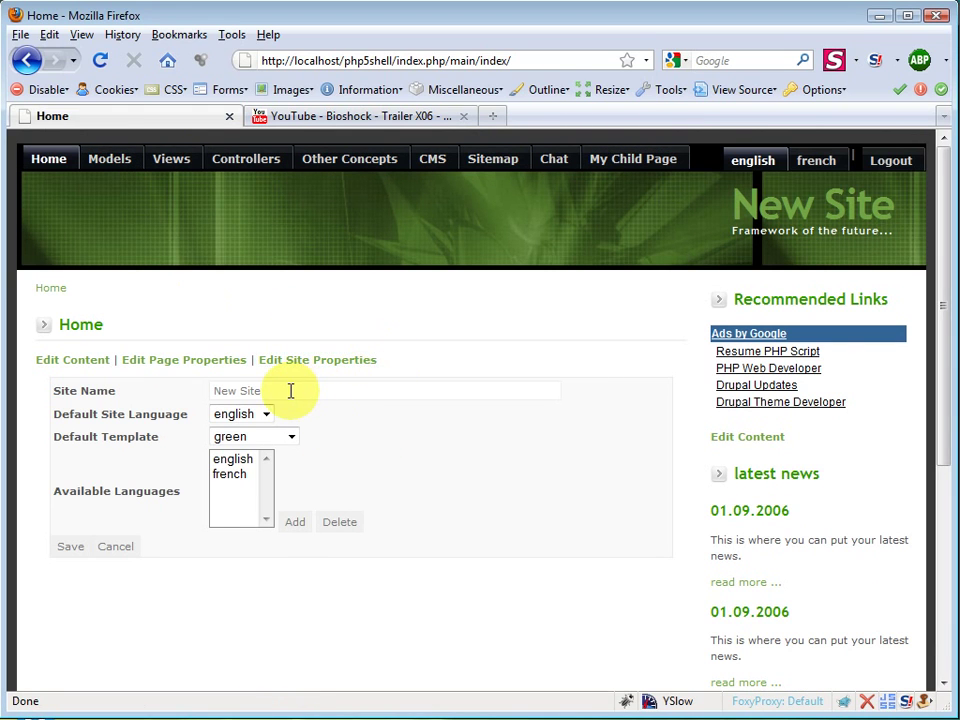
click(290, 391)
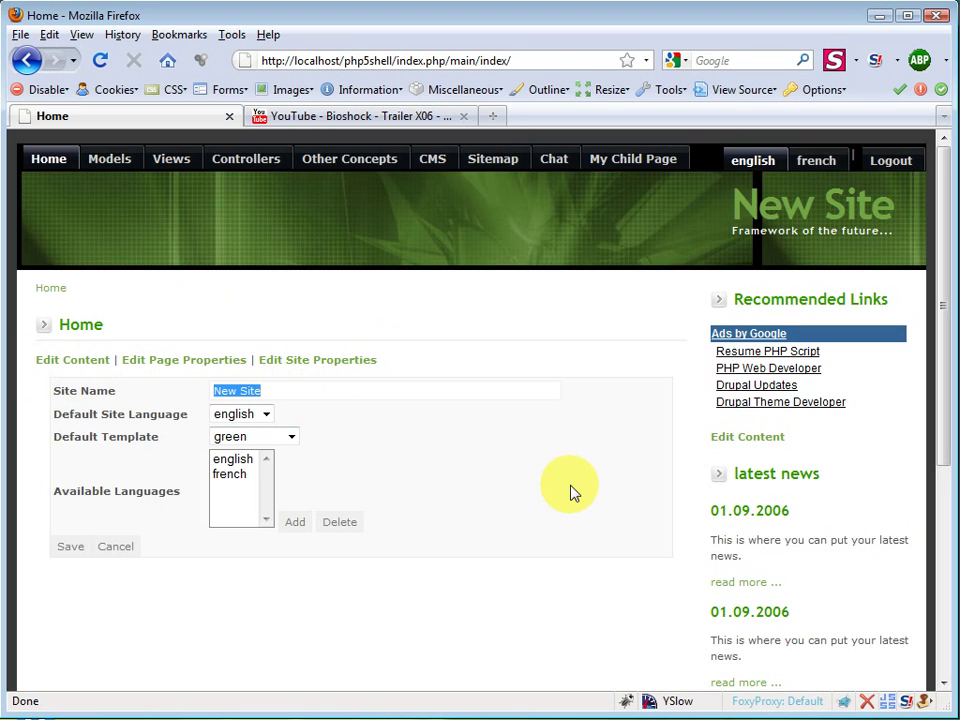
drag(319, 388, 113, 390)
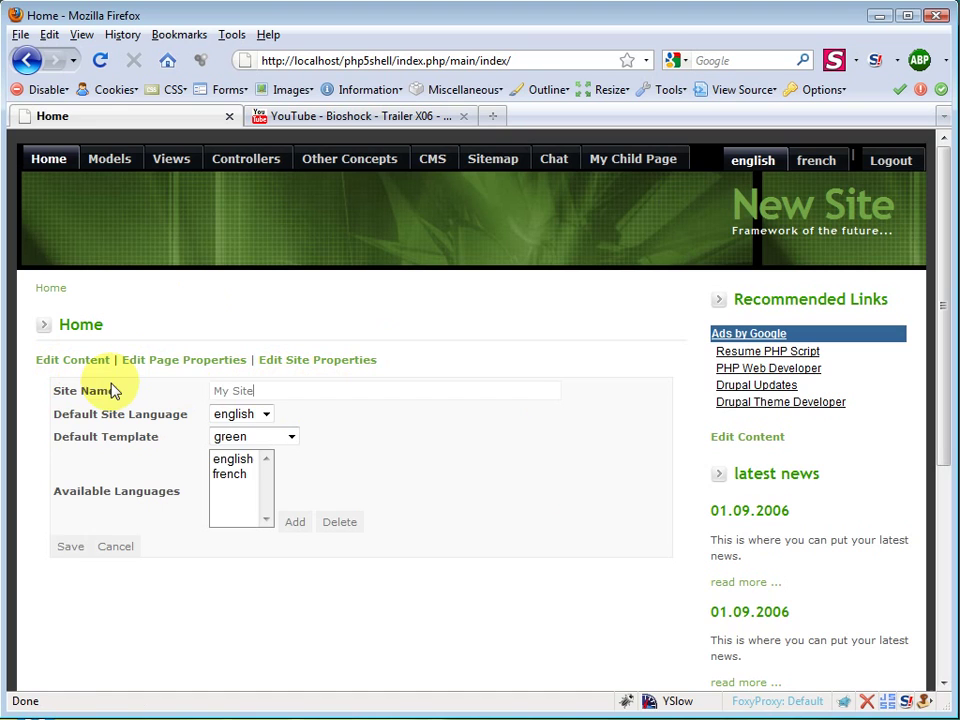
click(68, 547)
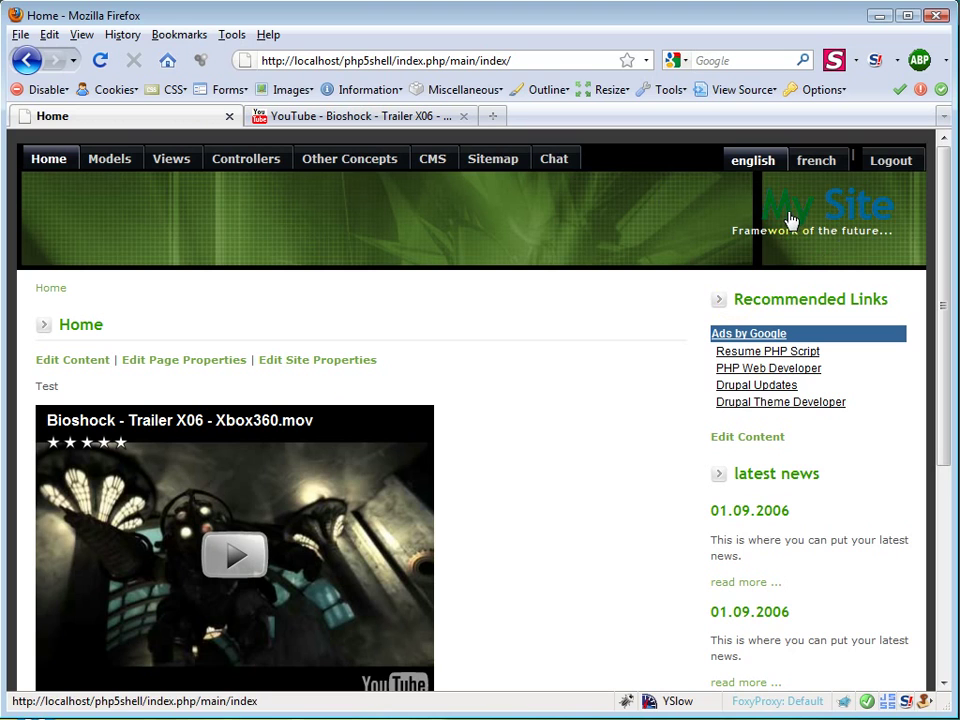
Step: Set the site's Default Template to blue_spring instead of green and save
click(315, 366)
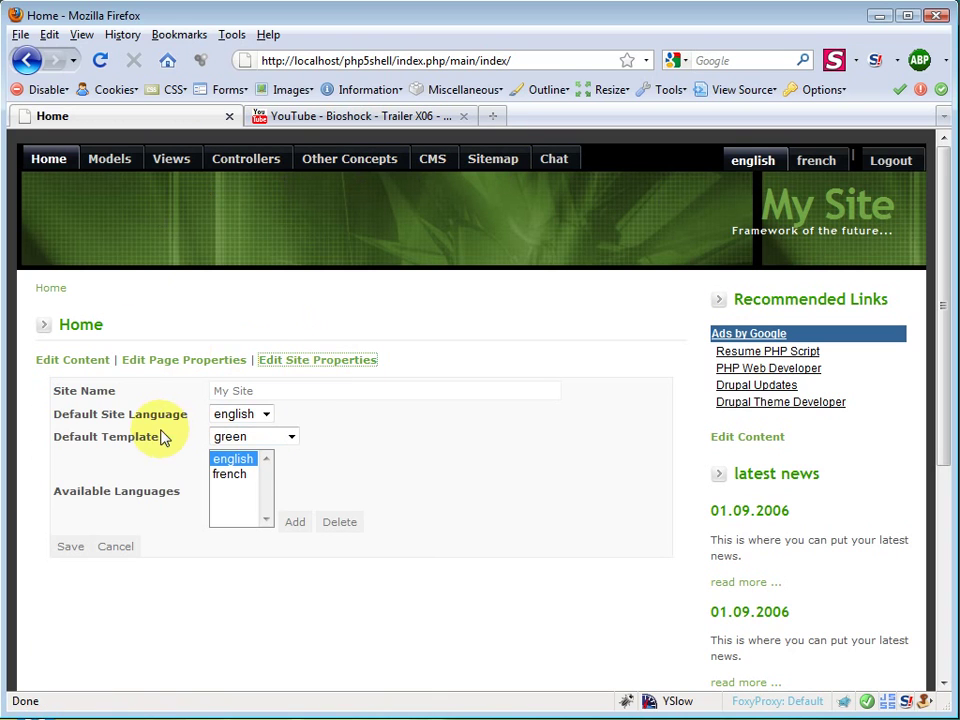
drag(167, 414, 133, 432)
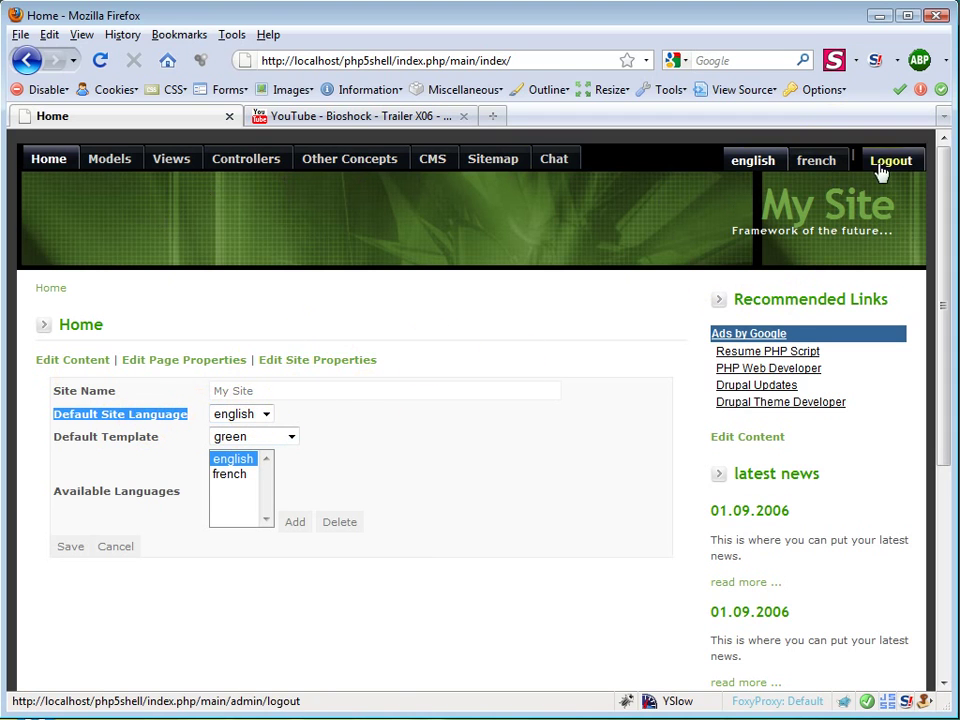
click(315, 454)
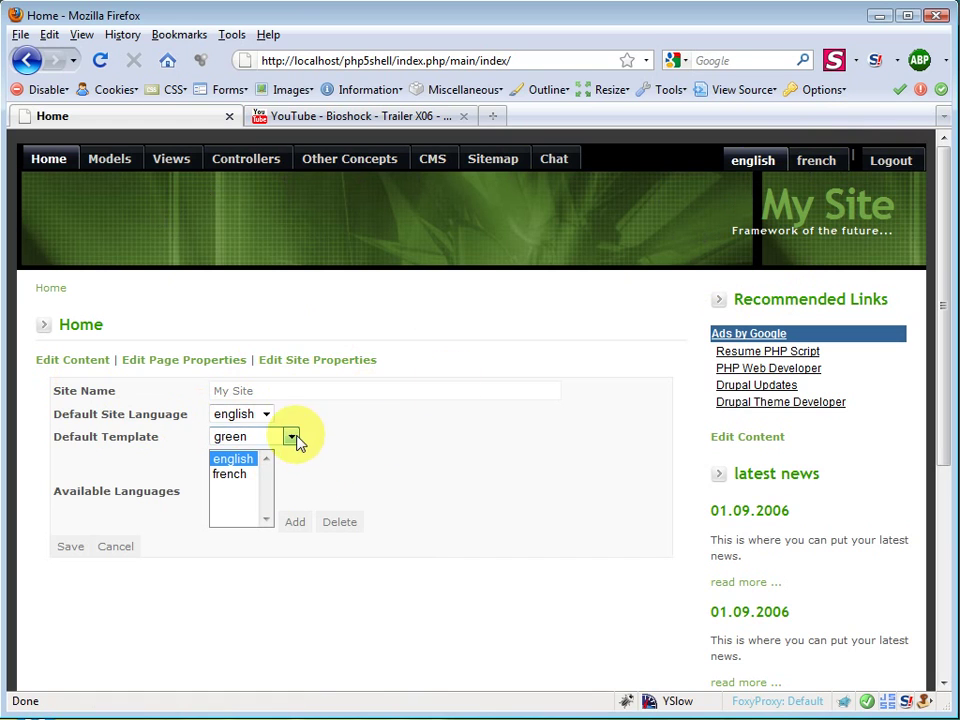
drag(55, 437, 158, 437)
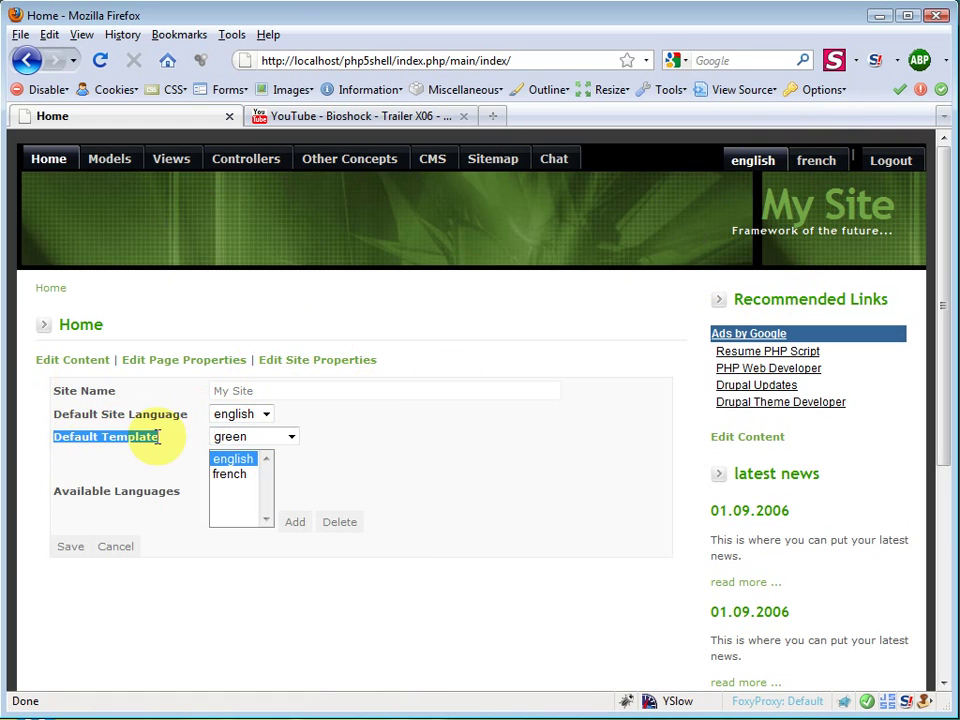
click(262, 442)
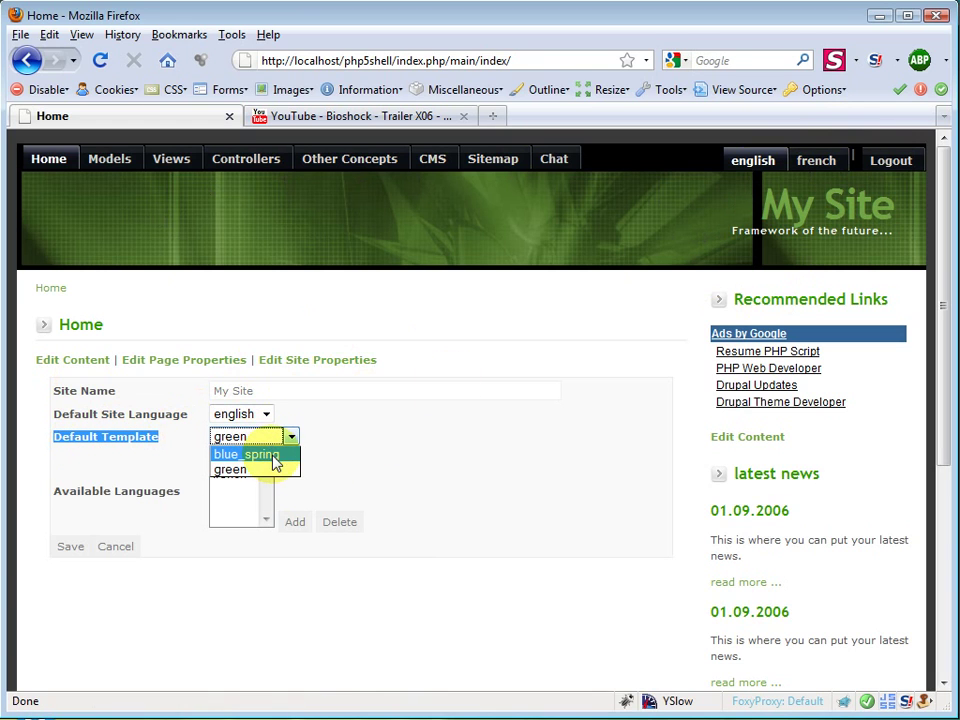
click(276, 455)
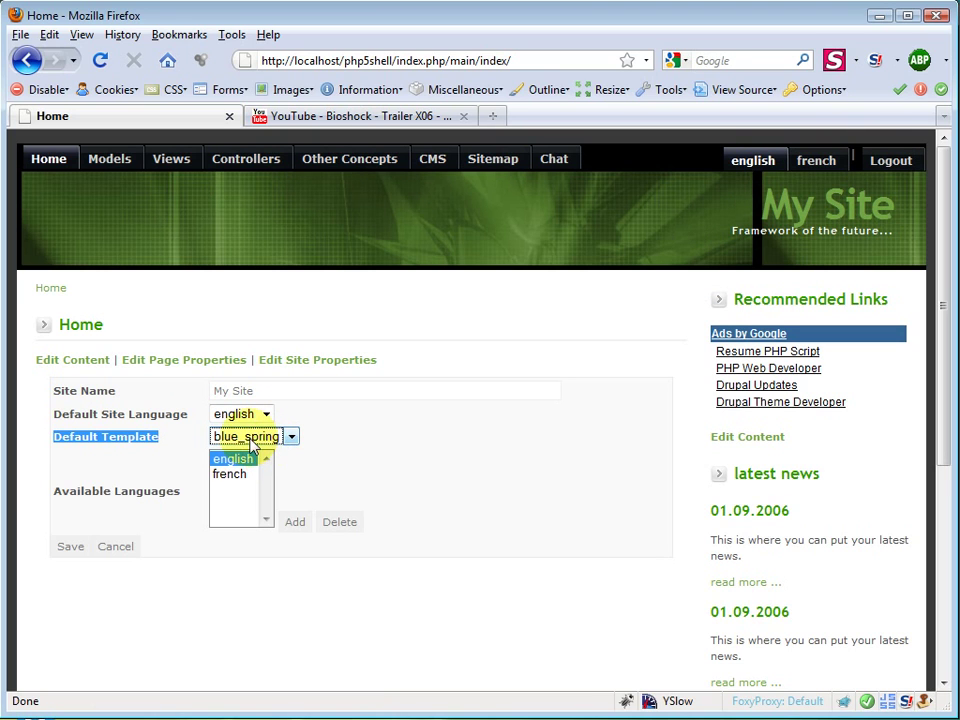
click(252, 440)
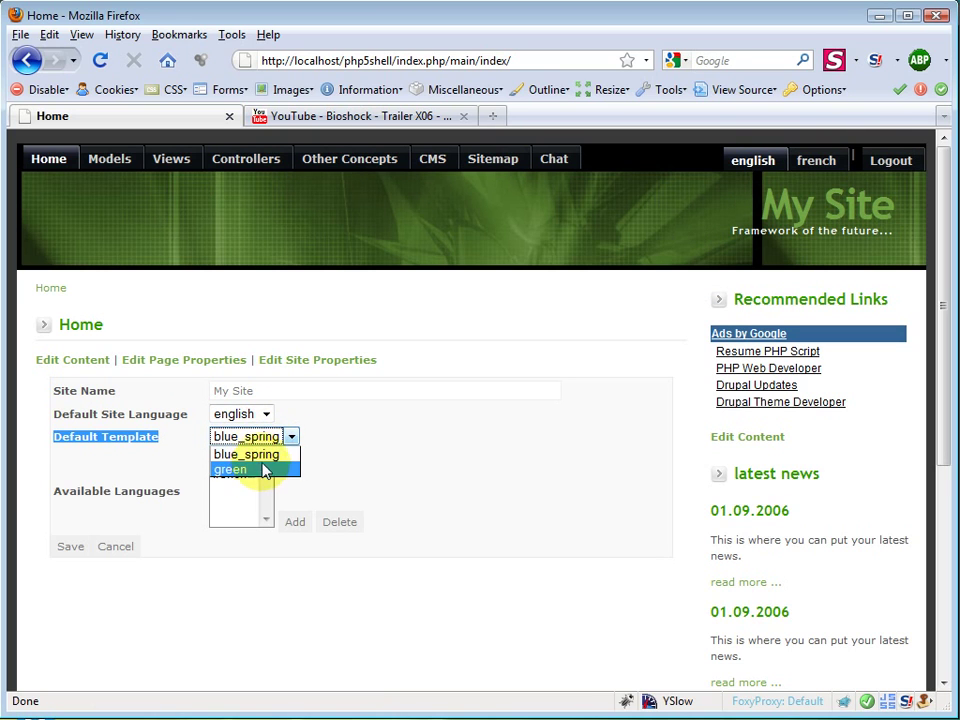
click(264, 456)
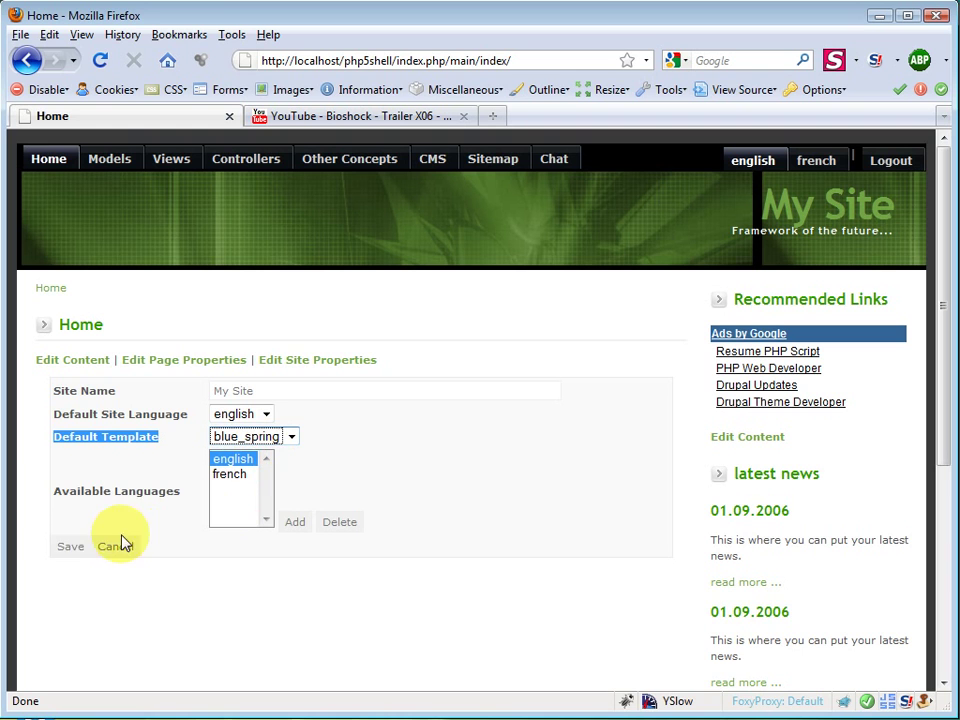
click(70, 548)
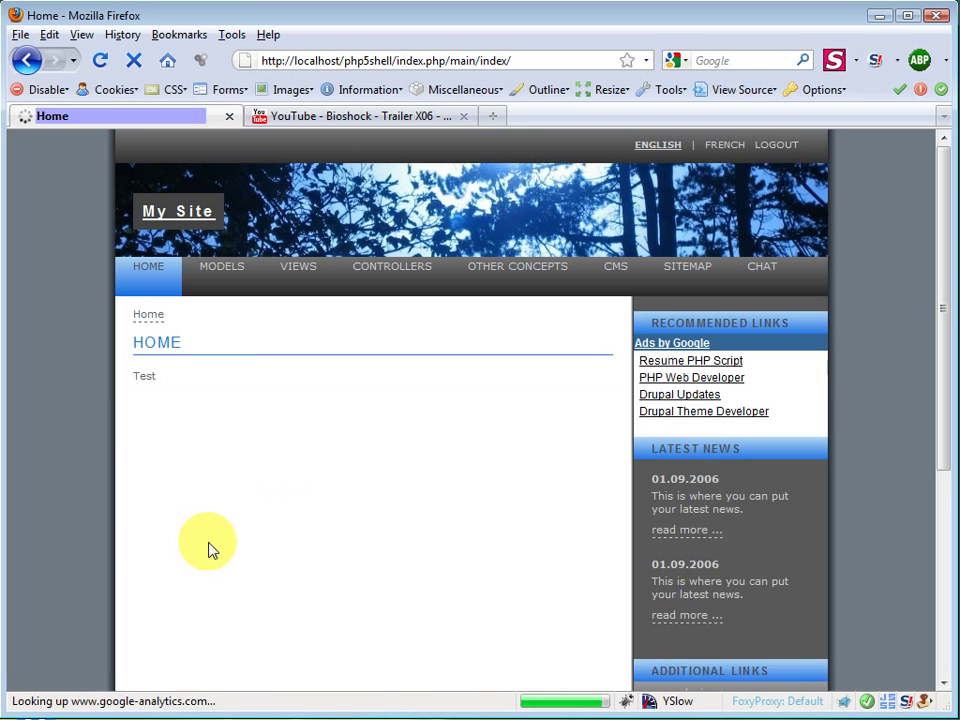
Step: Add a JAP language to the site's Available Languages beside english and french
click(215, 289)
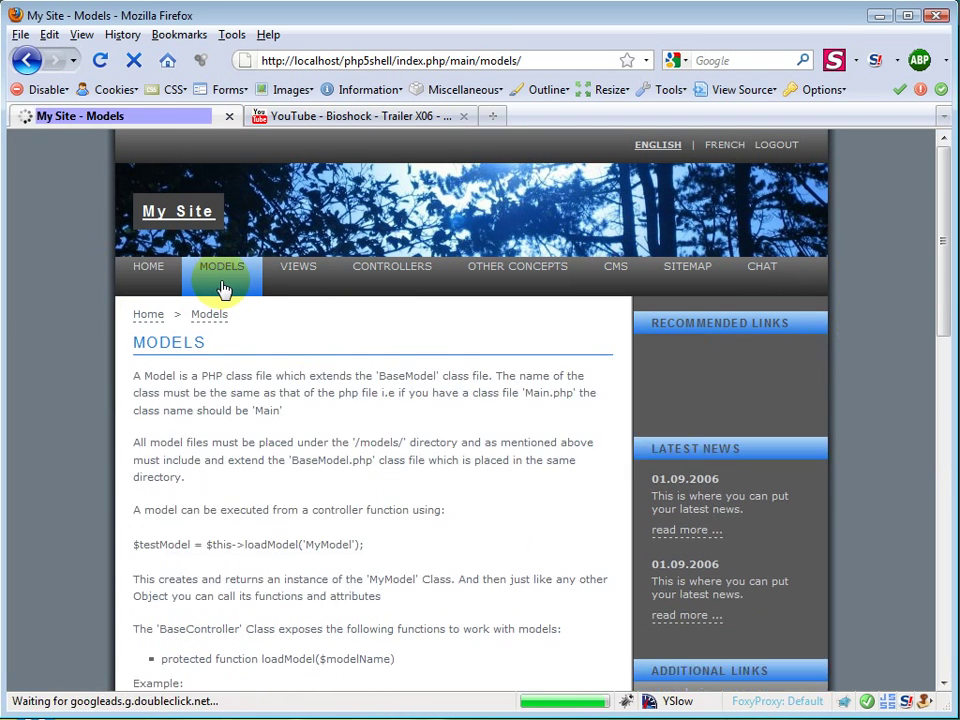
click(147, 274)
click(400, 374)
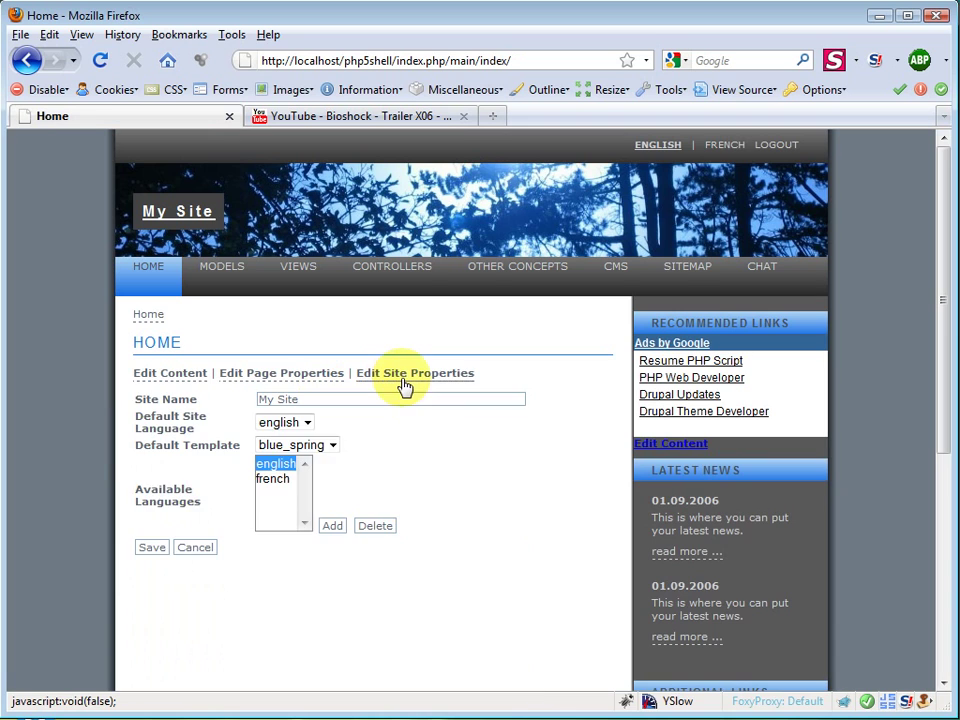
scroll(440, 482, down, 1)
scroll(440, 485, down, 1)
click(285, 374)
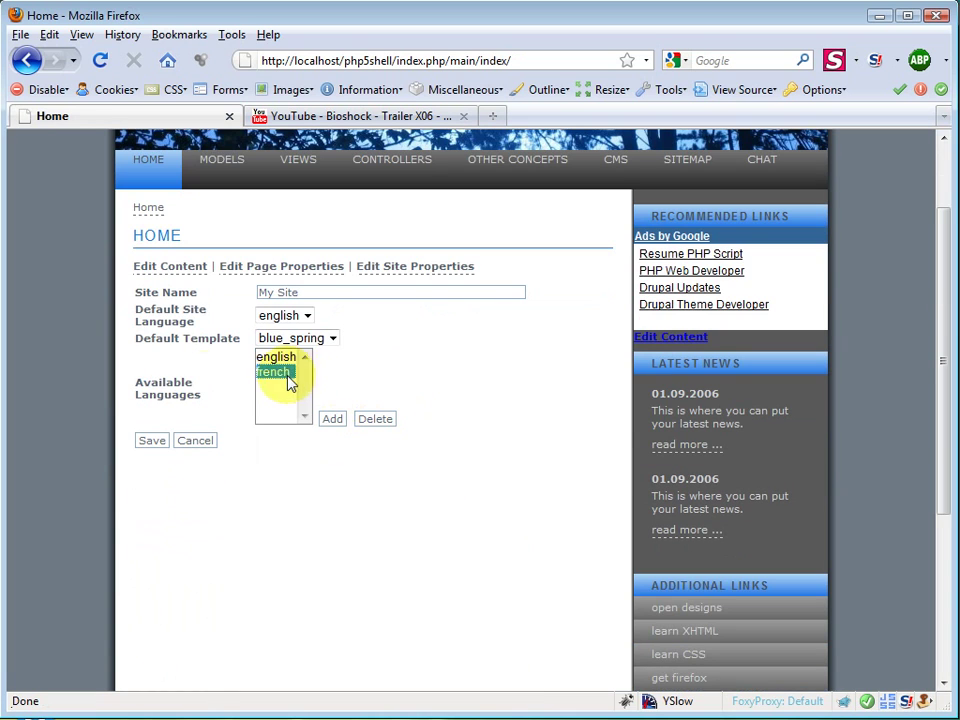
drag(137, 382, 222, 405)
click(264, 368)
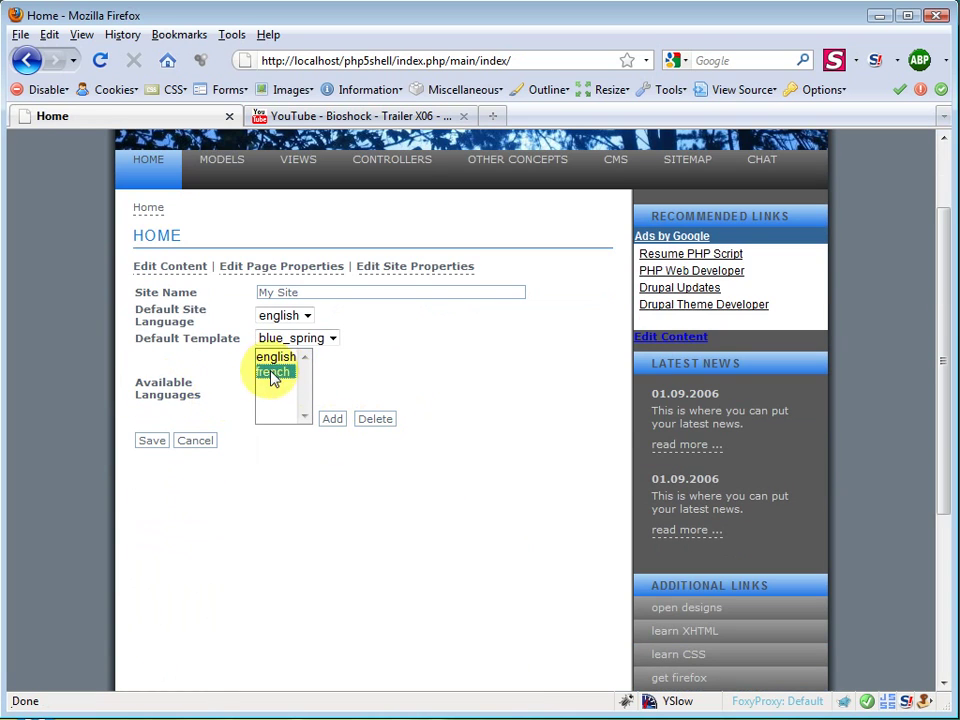
click(333, 420)
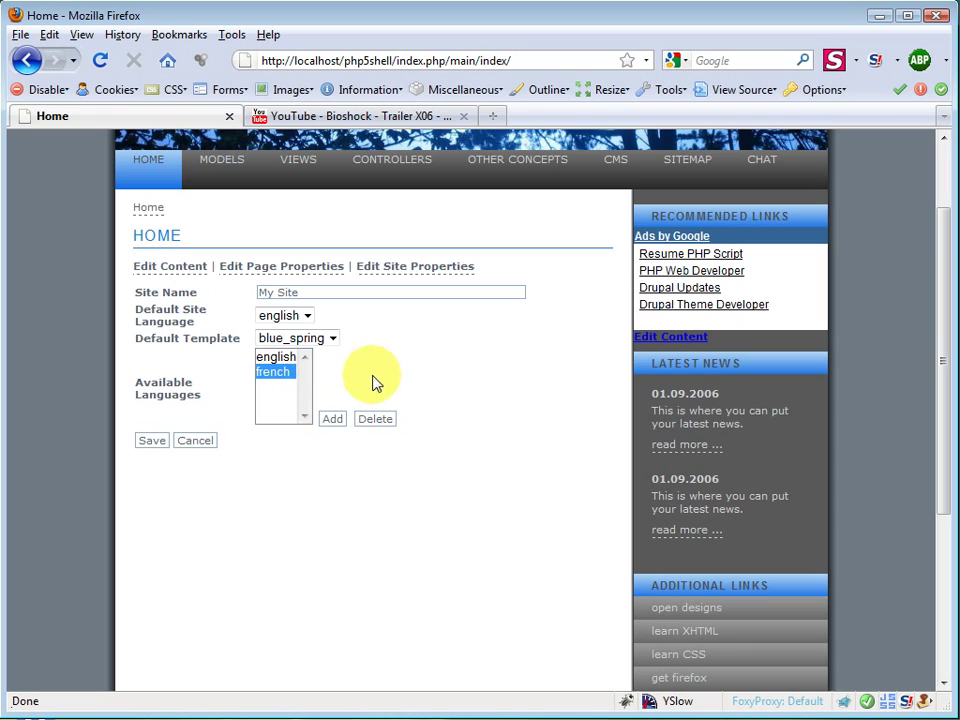
click(333, 420)
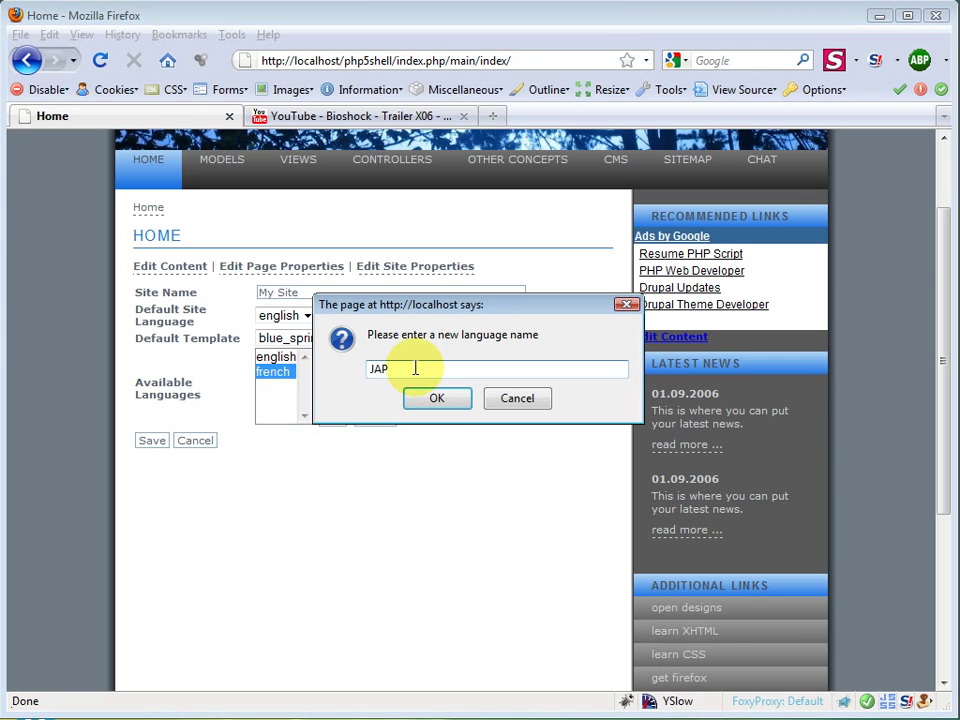
key(Return)
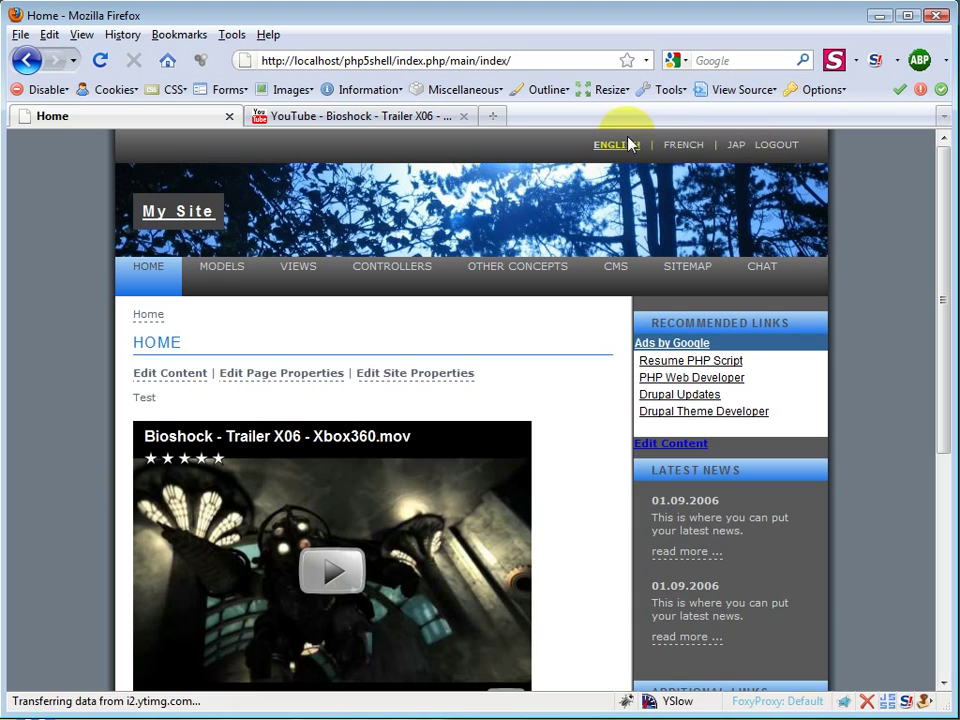
Step: Keep english as the Default Site Language, then switch the site to the JAP version
click(425, 383)
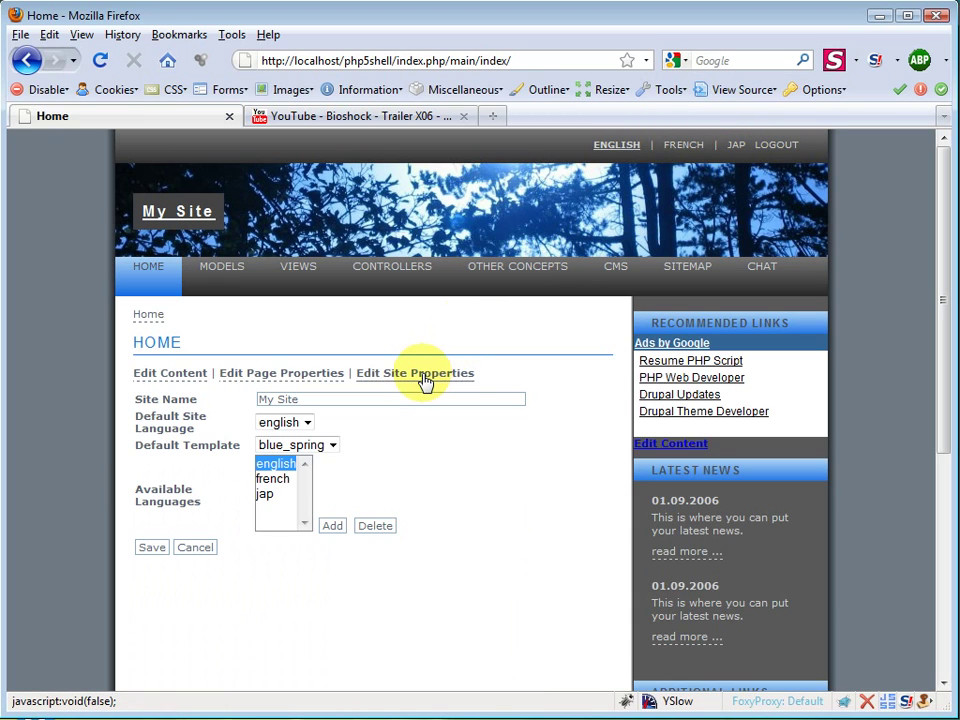
click(309, 424)
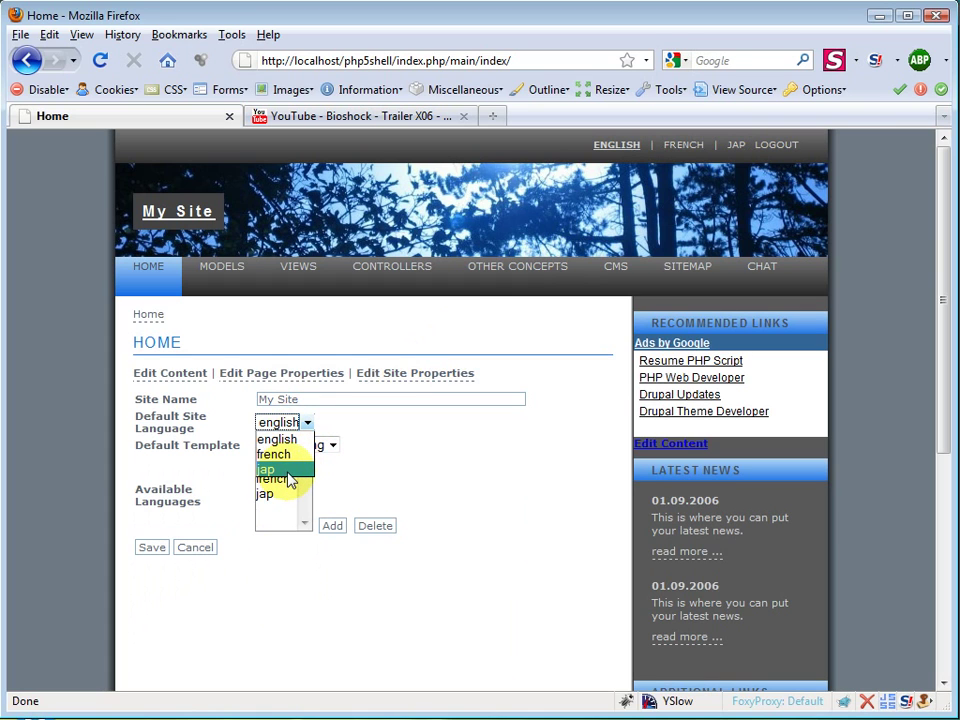
click(355, 472)
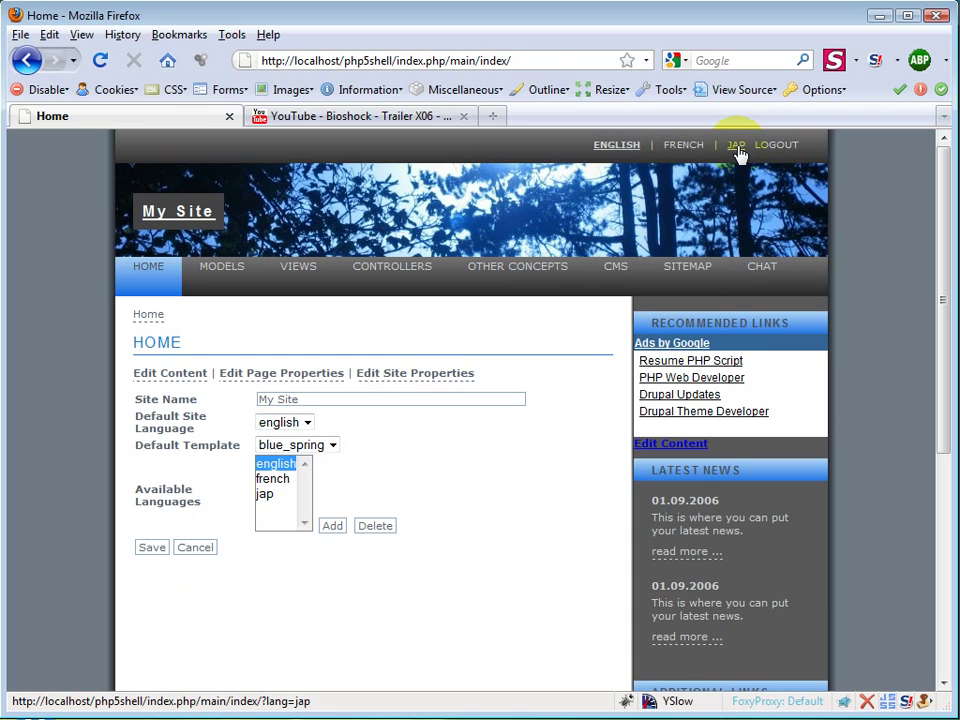
click(736, 148)
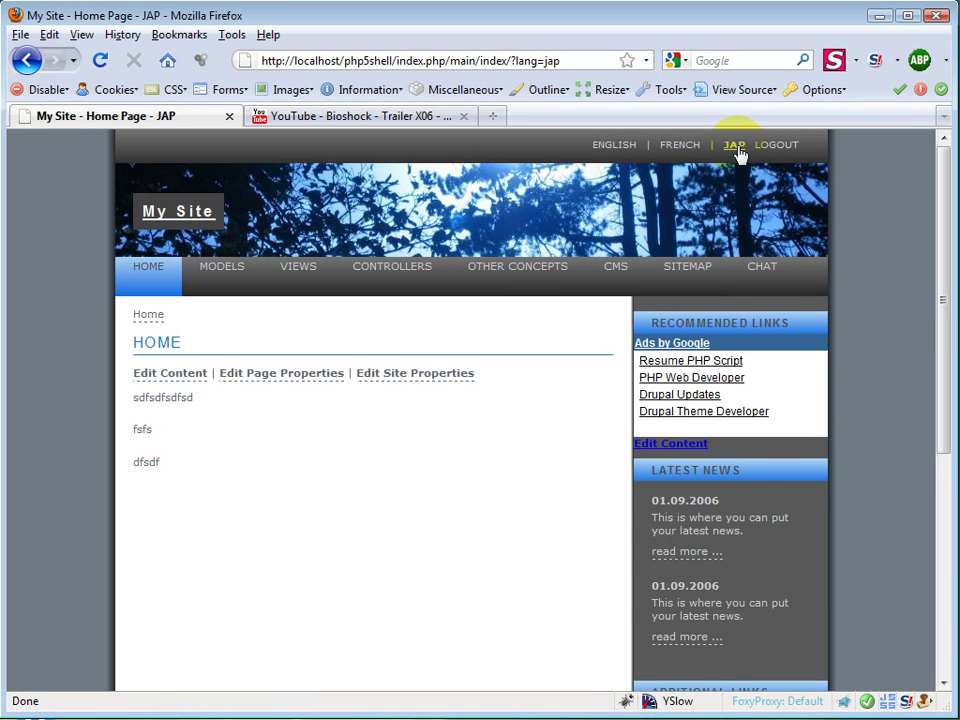
Step: Overwrite the JAP home page's body with placeholder text 'sdfsdfsdfsdfsdf' and save it
click(190, 376)
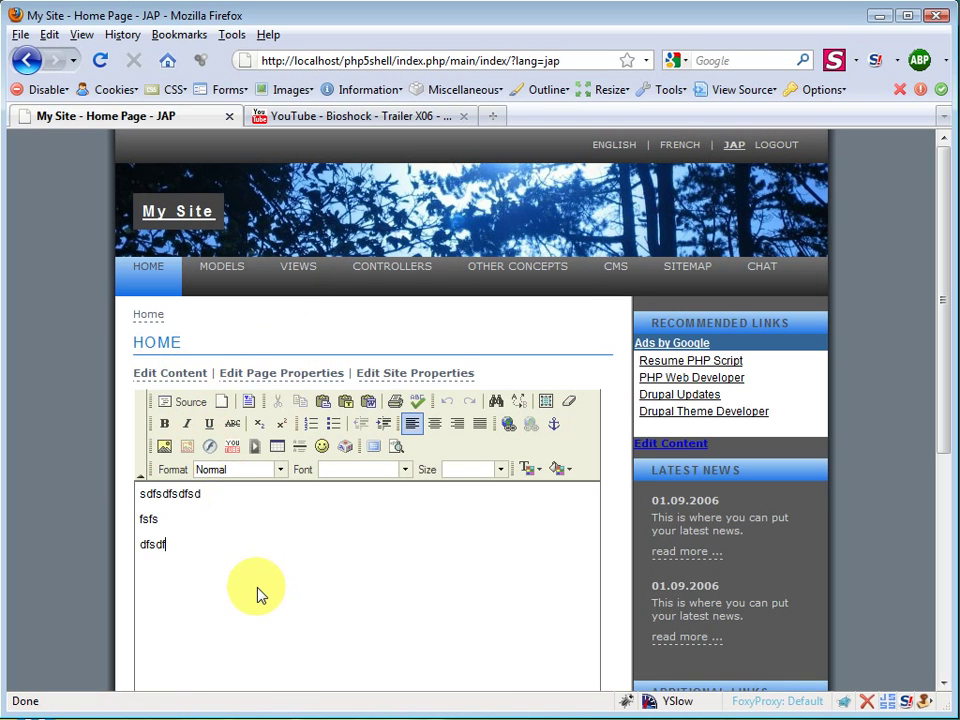
key(ctrl+a)
text(sdfsdfsdfsdfsdf)
scroll(170, 530, down, 7)
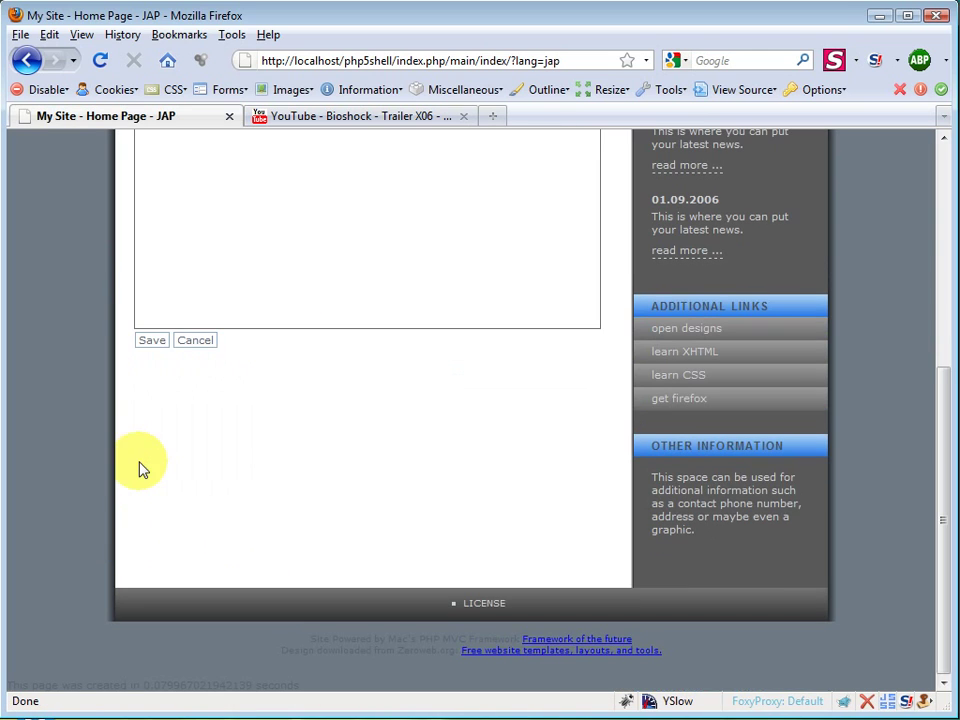
click(153, 341)
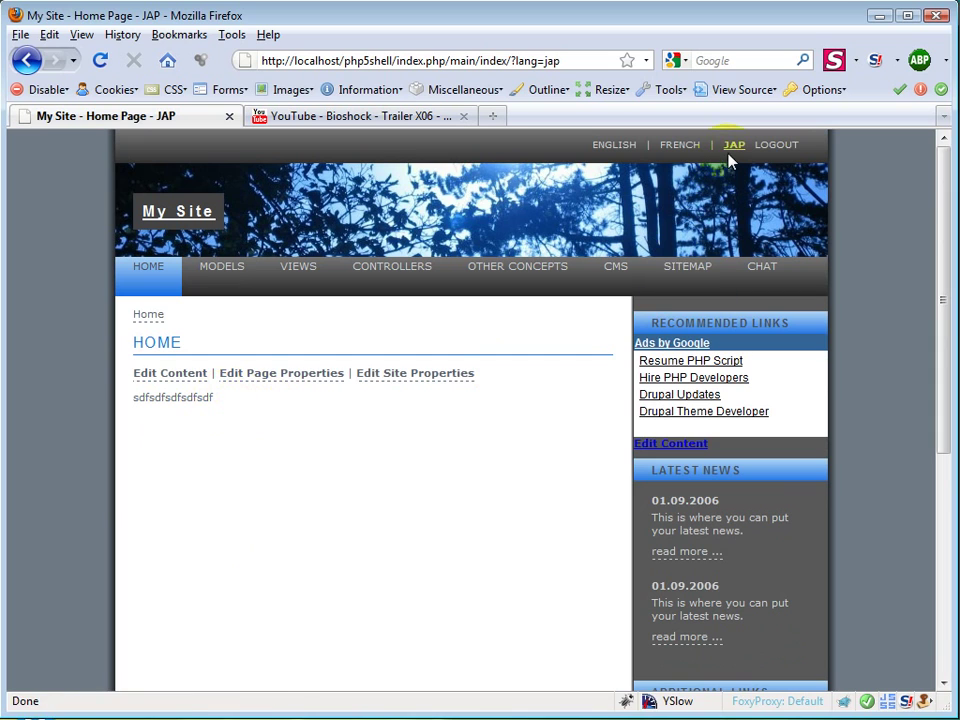
click(465, 376)
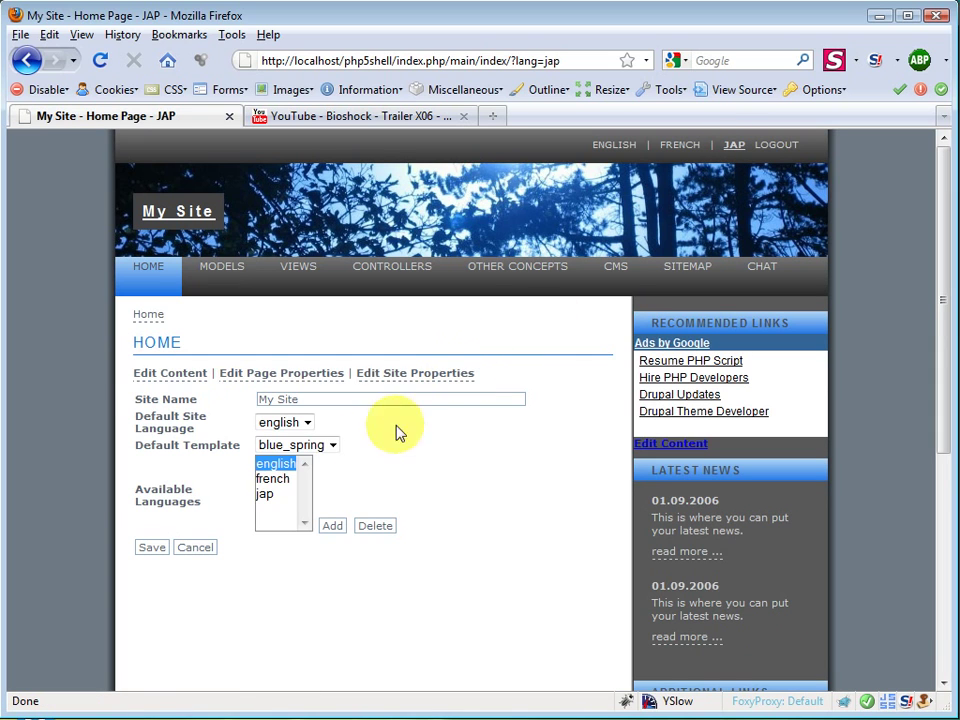
click(276, 497)
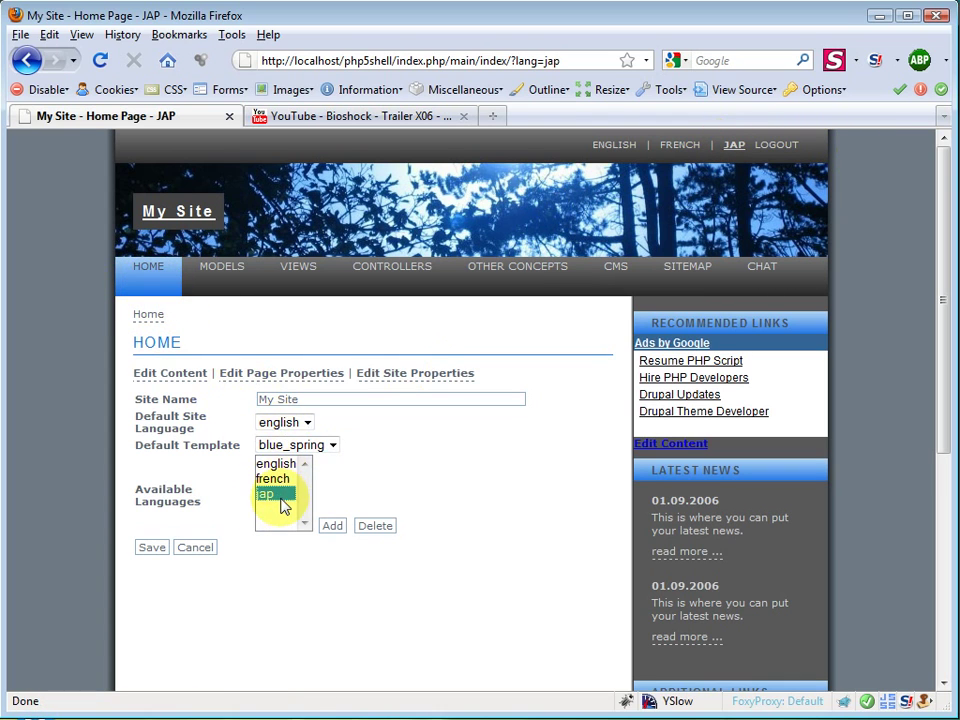
click(686, 150)
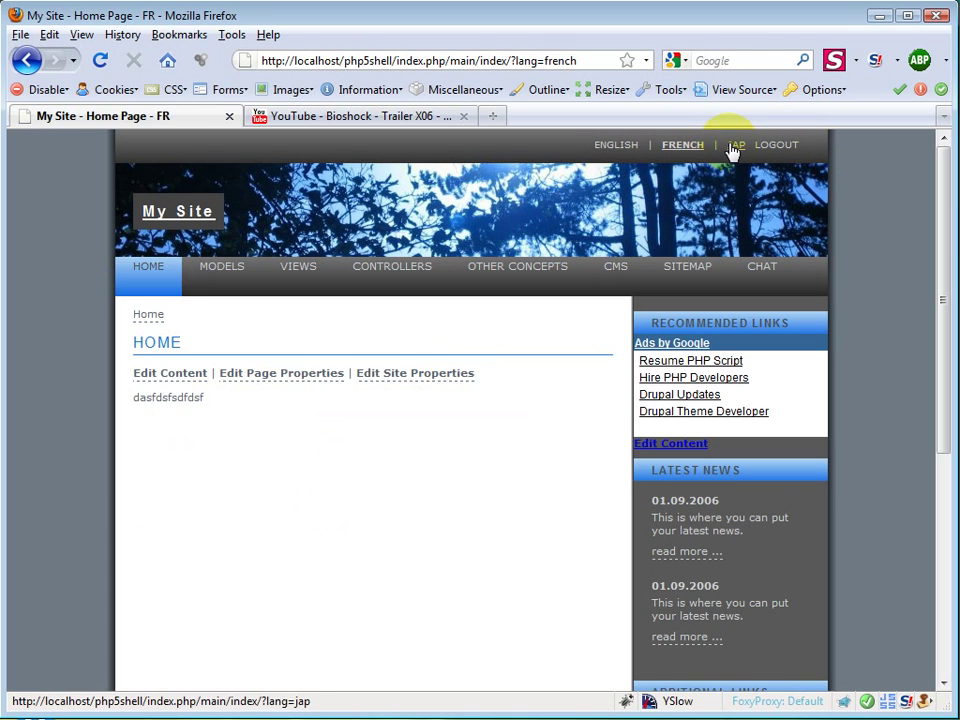
click(733, 148)
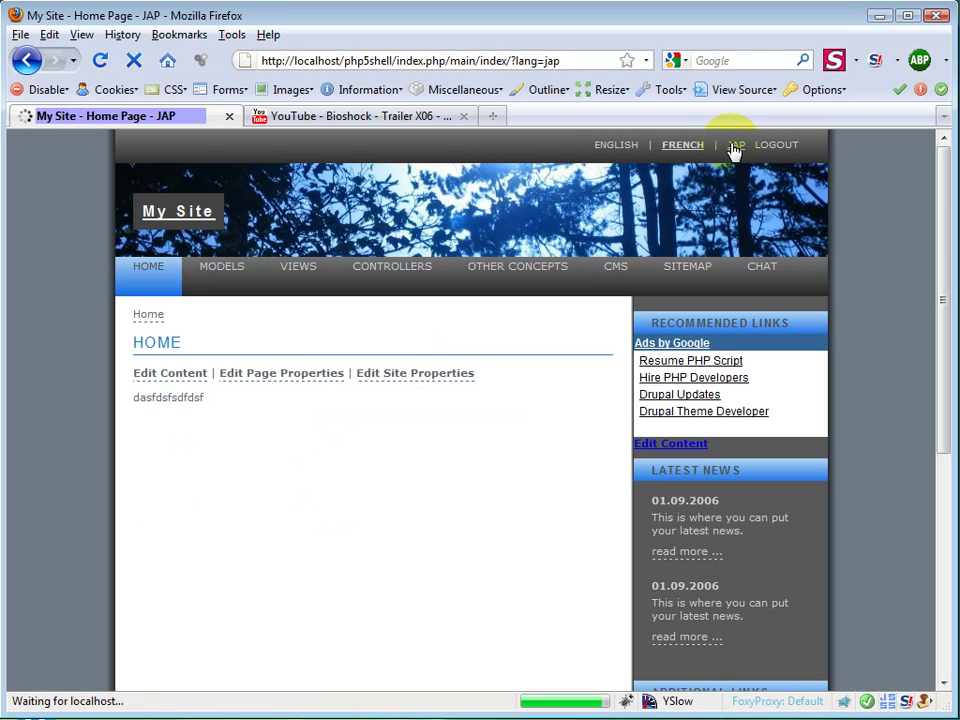
Step: Change the JAP home page's Page Title to 'NEW LANGUAGE PAGE' and save
click(257, 381)
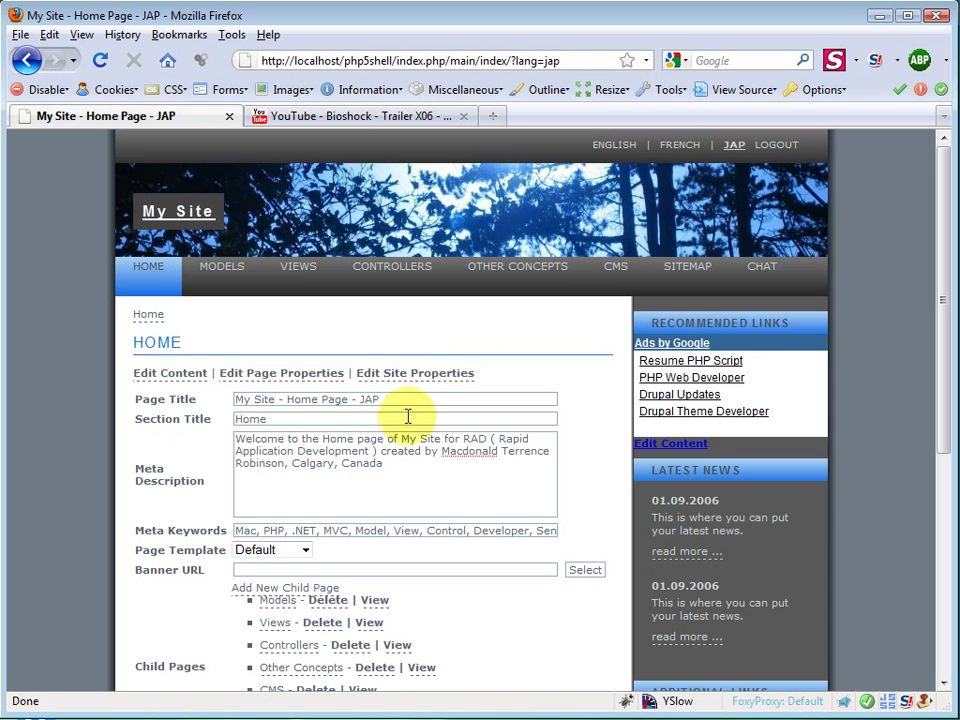
drag(382, 399, 112, 405)
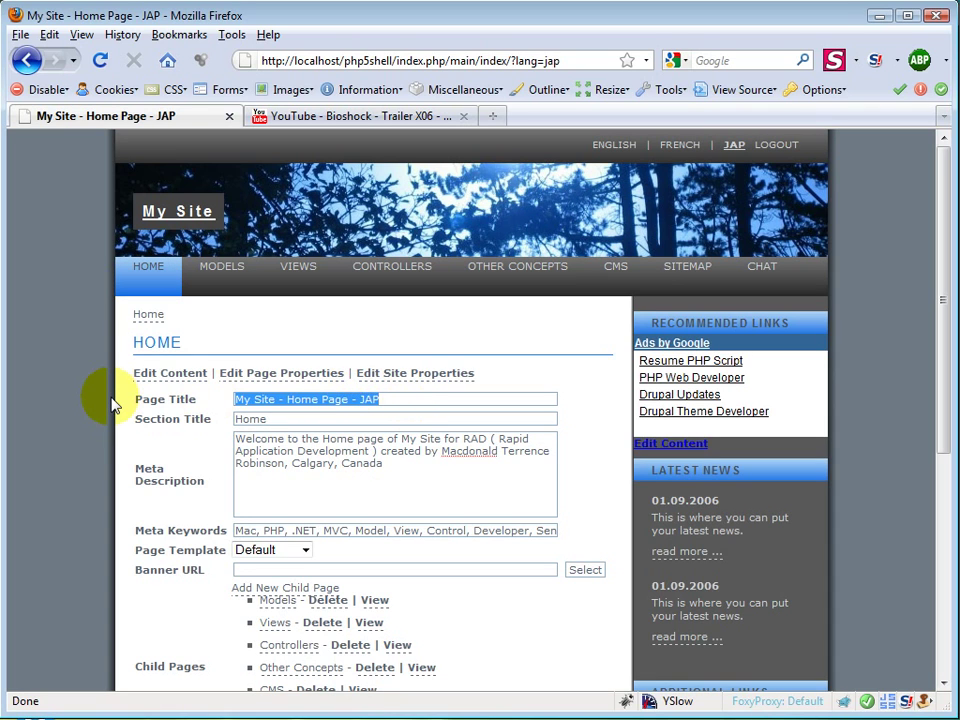
text(NEW LANGUAGE PAGE)
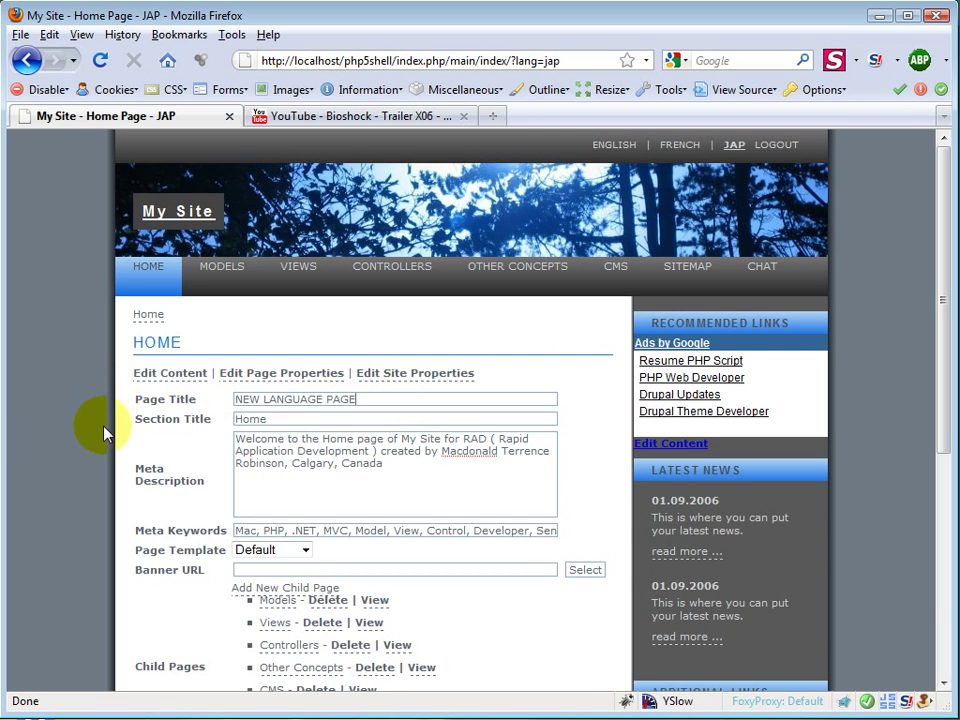
scroll(107, 489, down, 5)
click(152, 444)
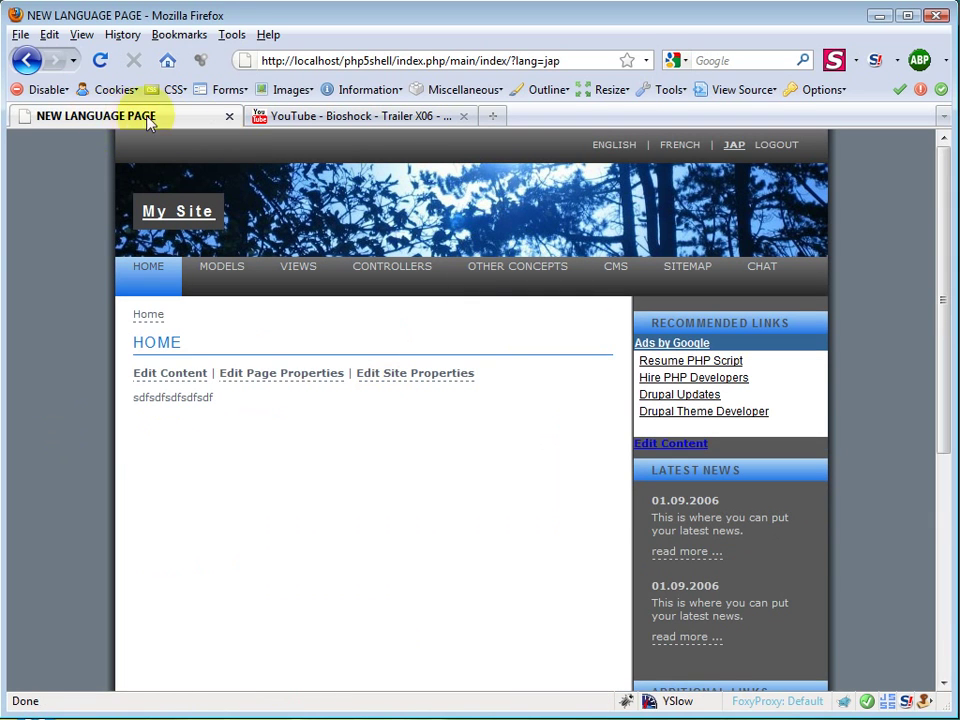
Step: View the French and English home pages, return to JAP, and bring up Edit Site Properties
click(687, 151)
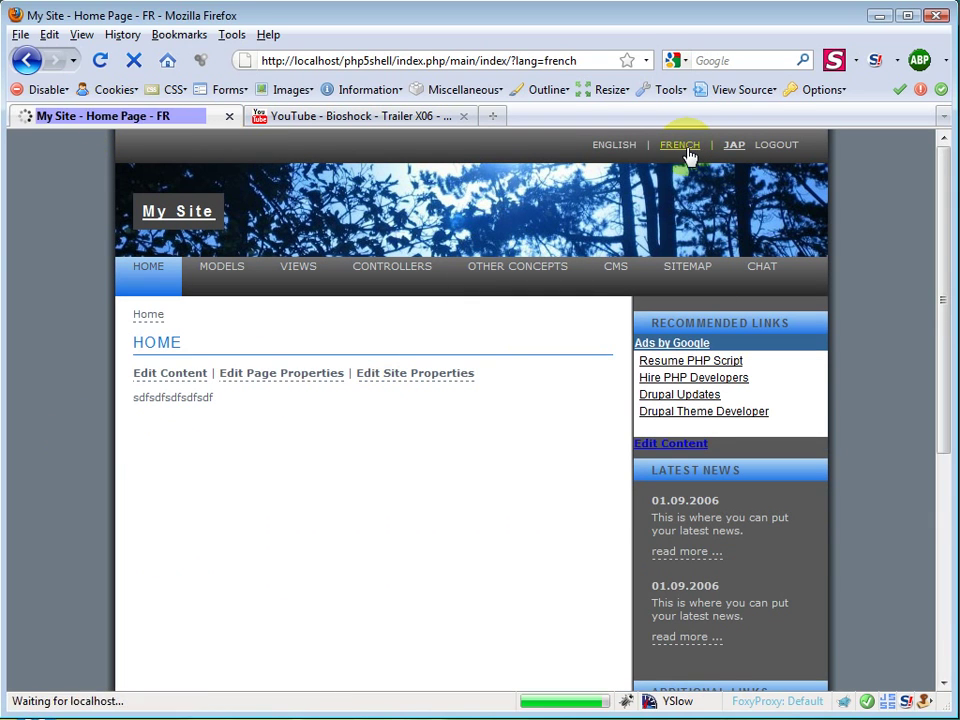
click(617, 147)
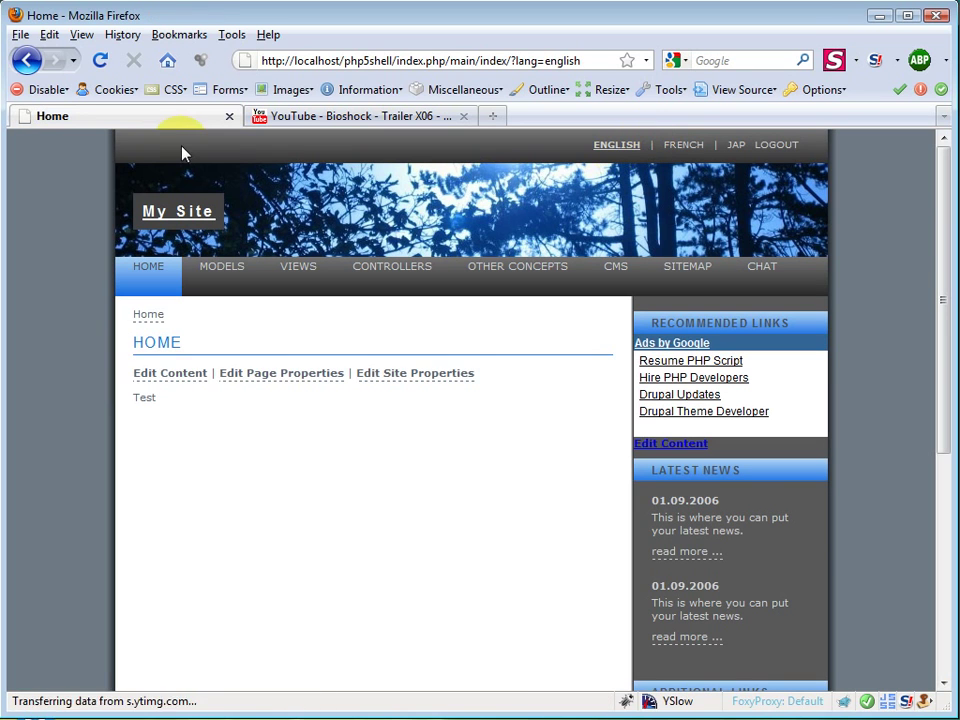
click(682, 145)
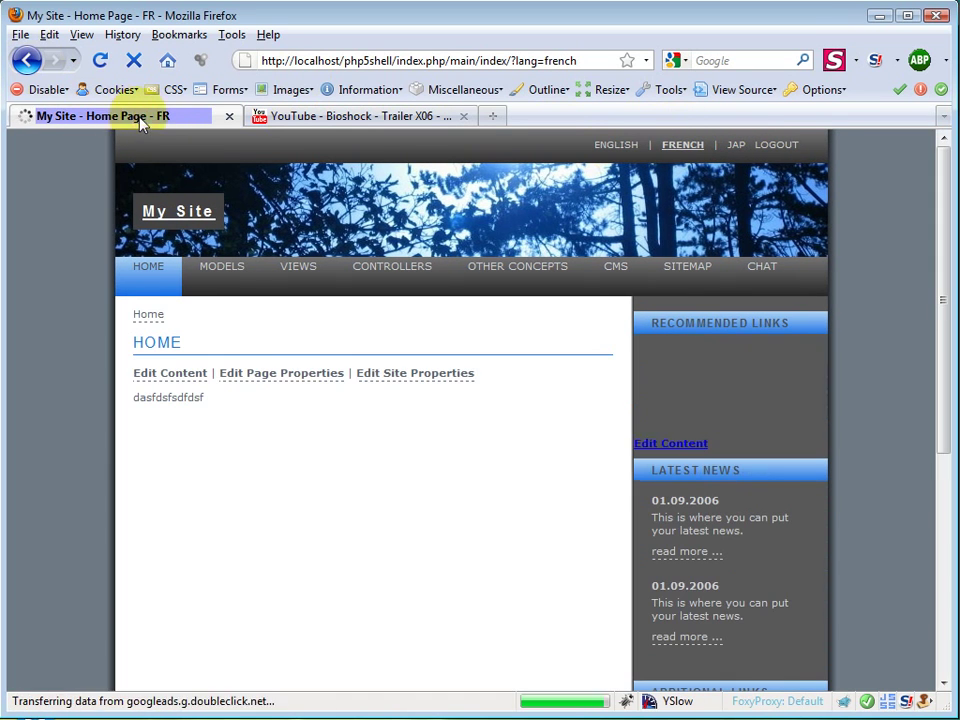
click(735, 146)
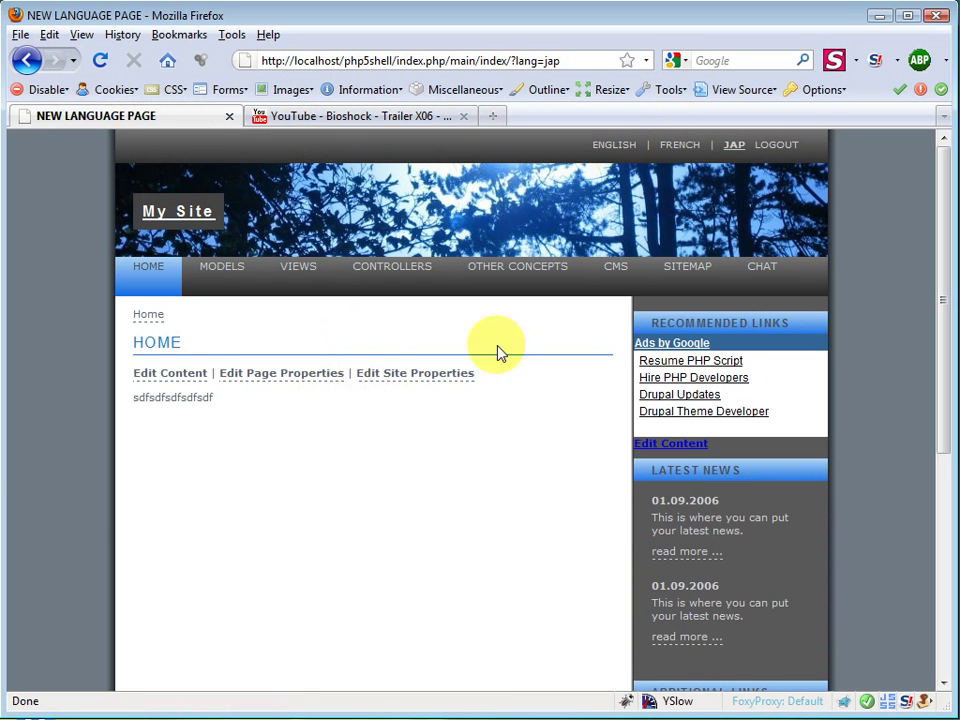
click(455, 374)
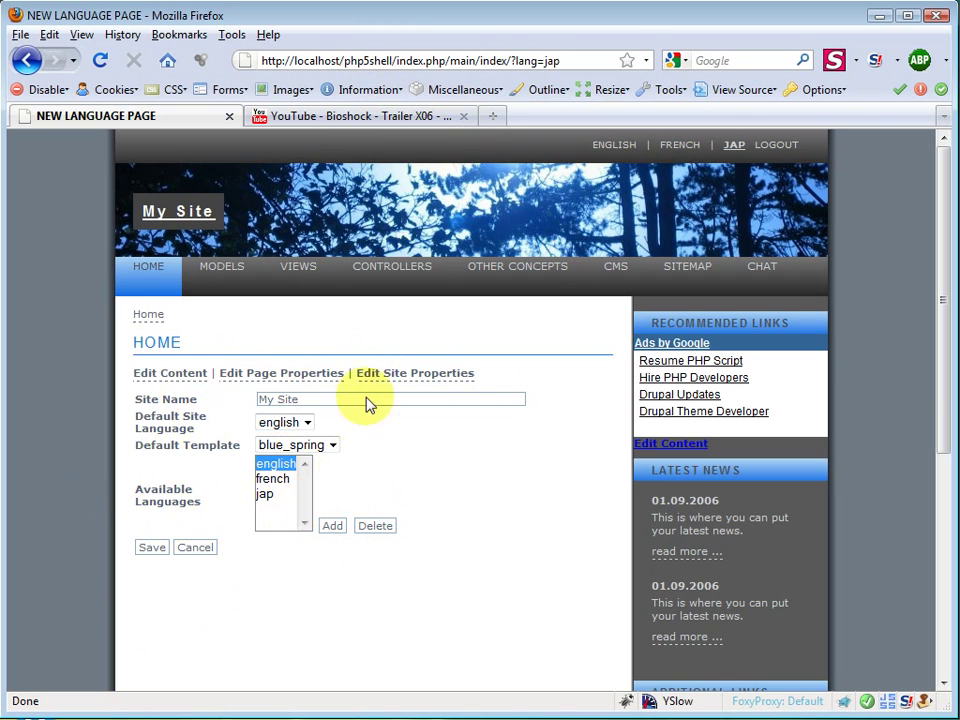
Step: Load macs-framework.sourceforge.net in Firefox, correcting the mistyped 'sourcefrge' address
click(478, 62)
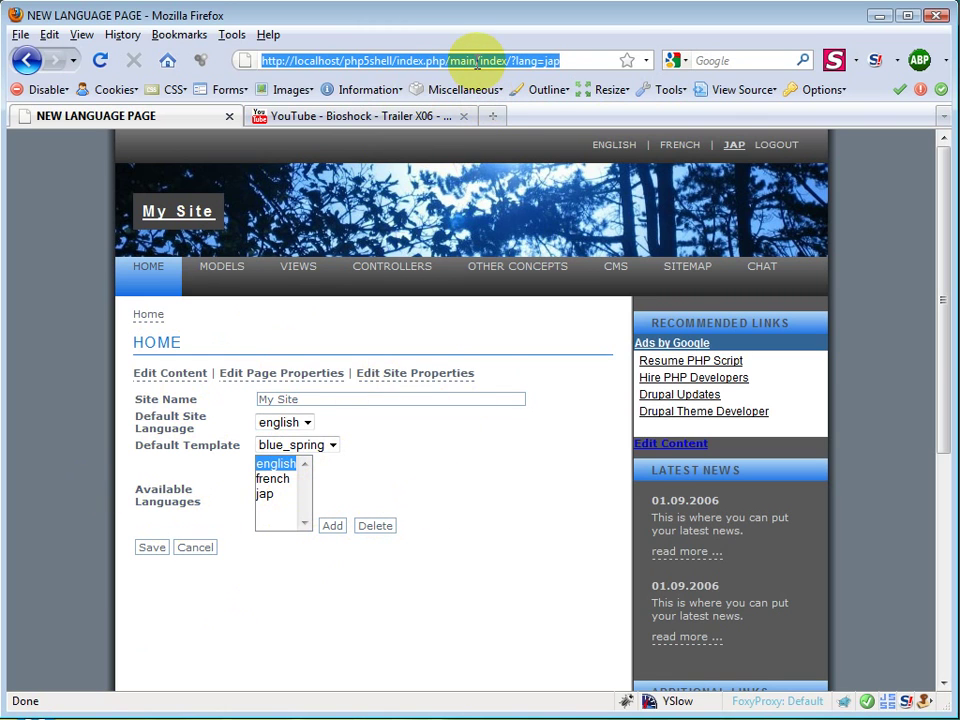
text(macs-framework.source)
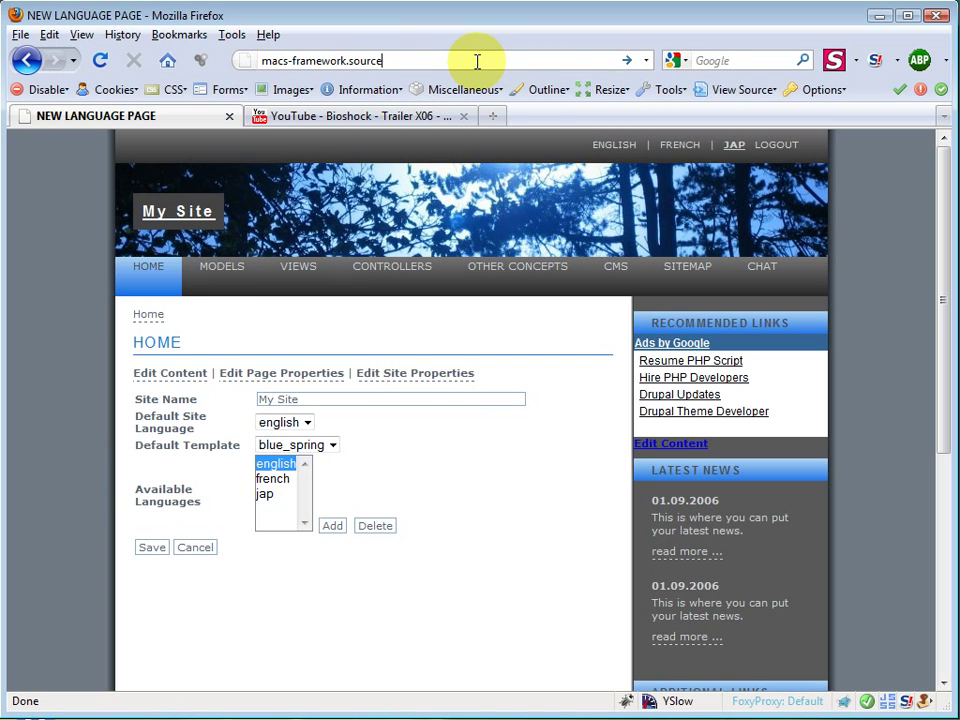
text(frge.net)
key(Return)
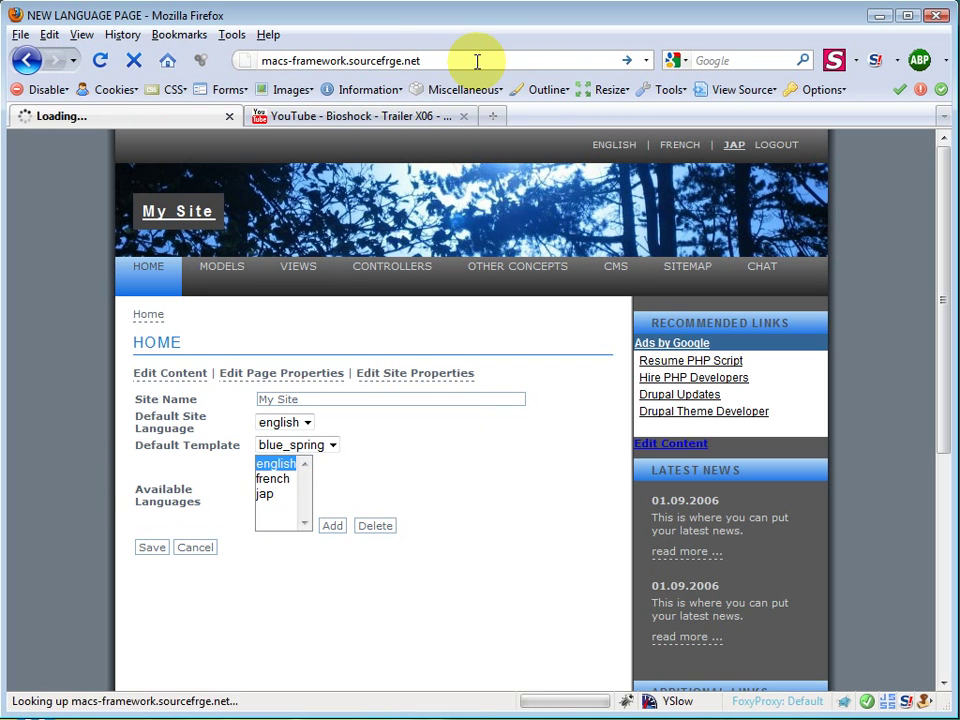
click(456, 60)
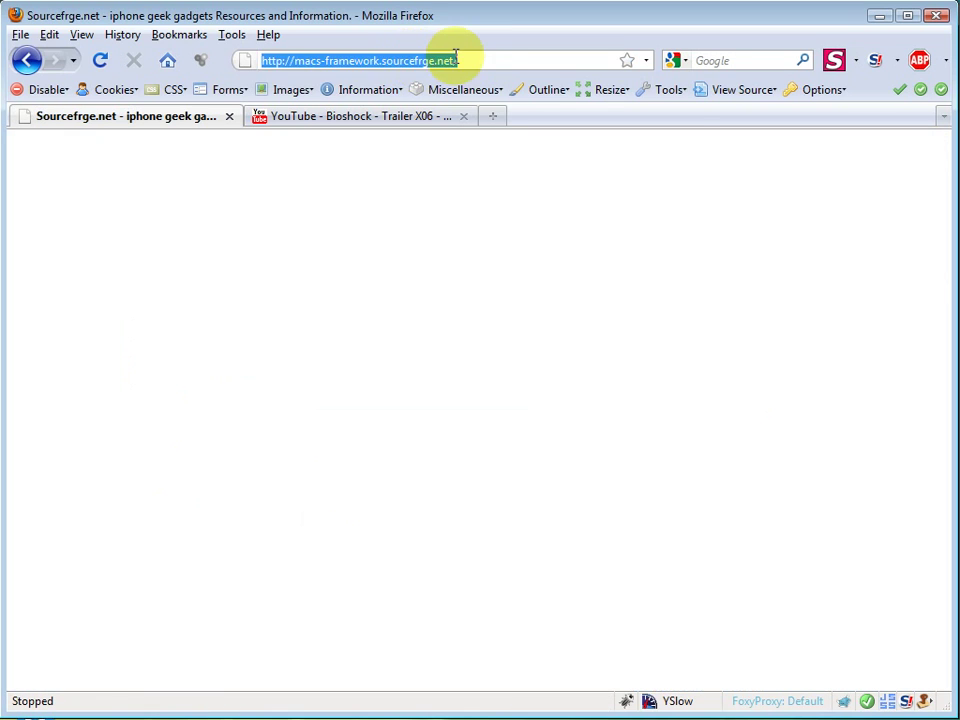
drag(381, 60, 457, 60)
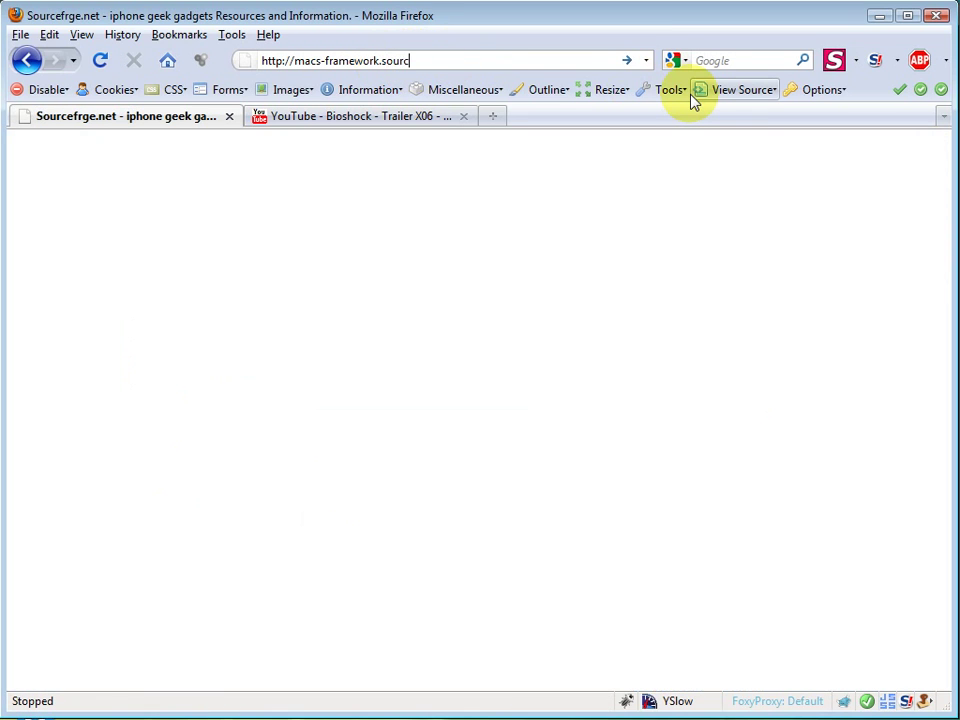
text(sourceforge.net)
key(Return)
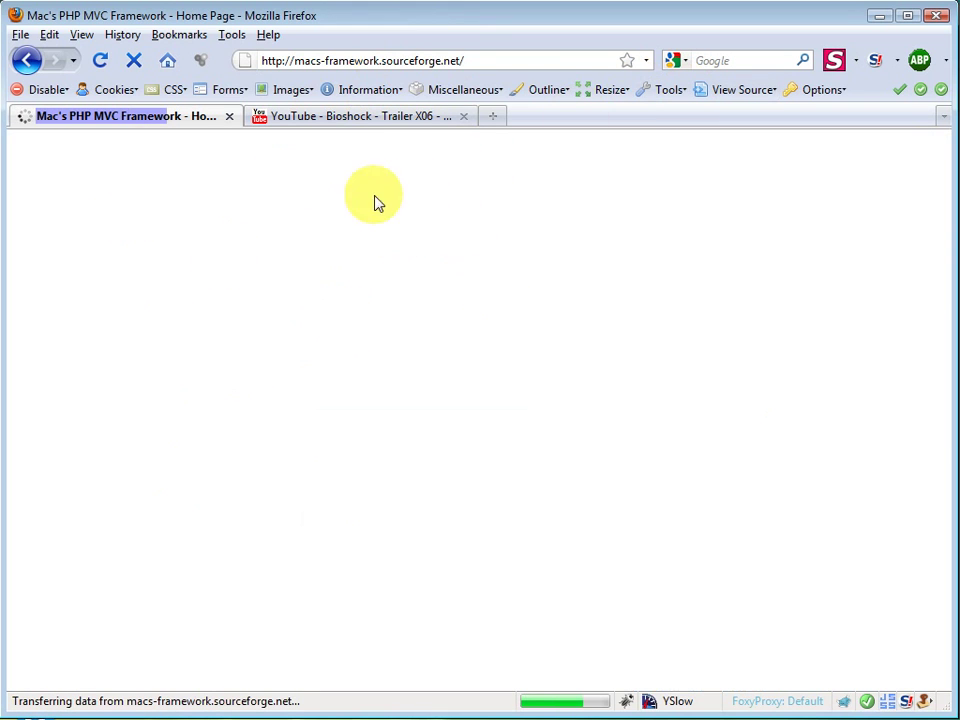
click(490, 57)
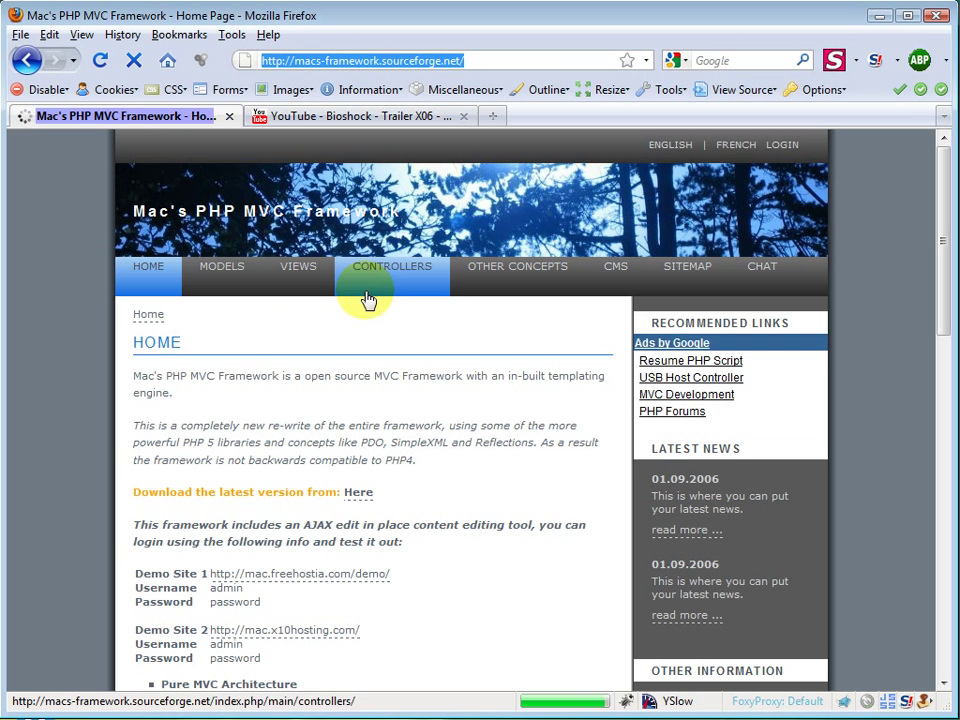
Step: Open the framework's CHAT page and highlight the first message and the blue_spring template message
click(768, 281)
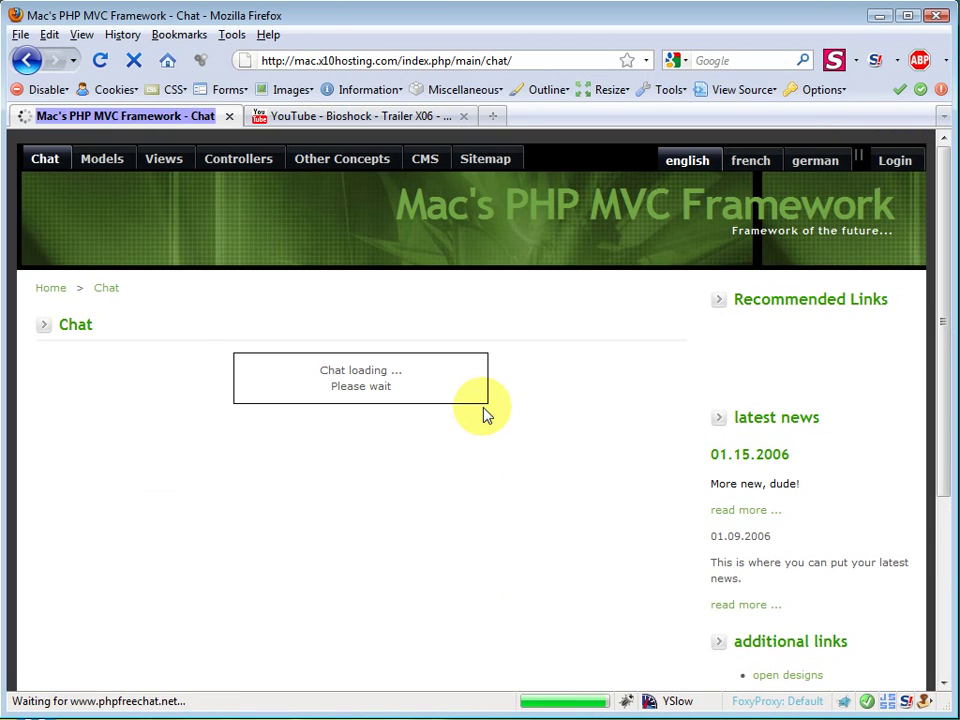
scroll(400, 529, down, 5)
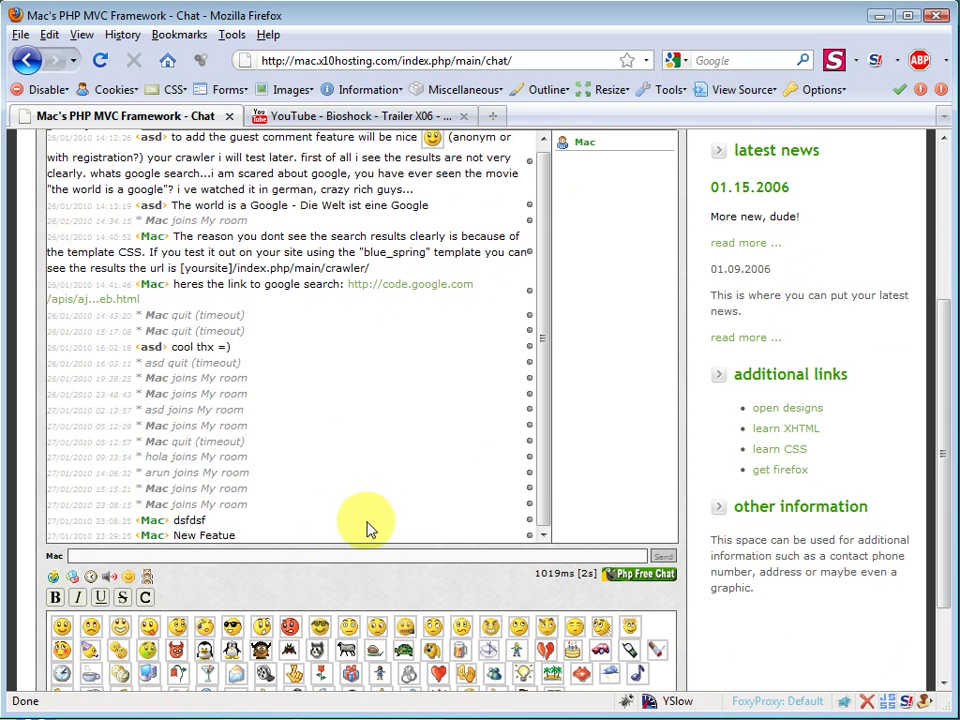
scroll(664, 429, up, 3)
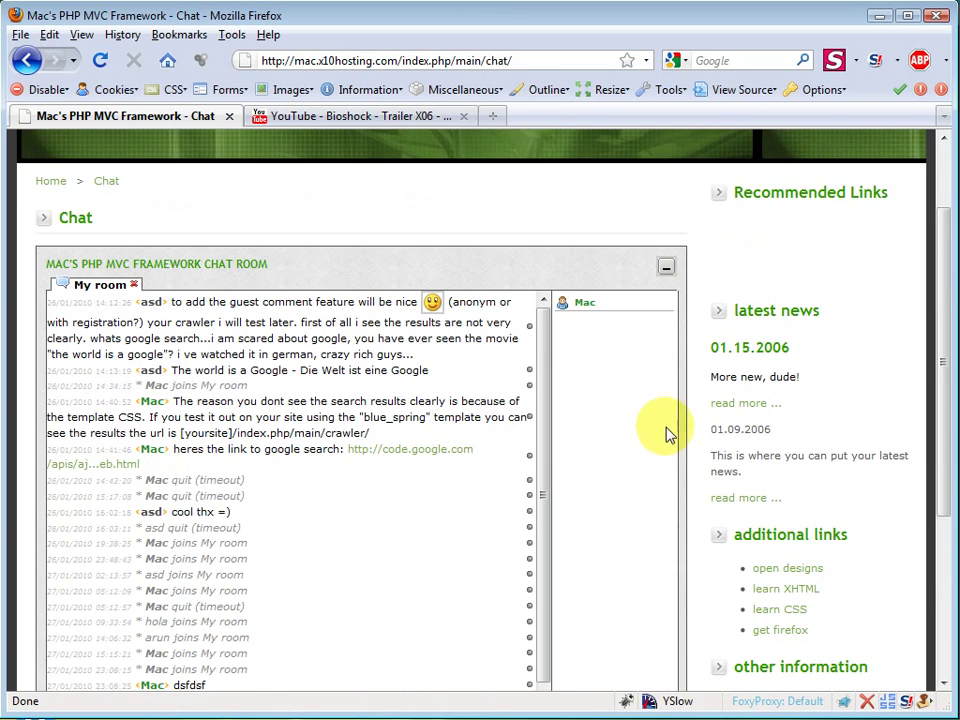
scroll(690, 429, down, 2)
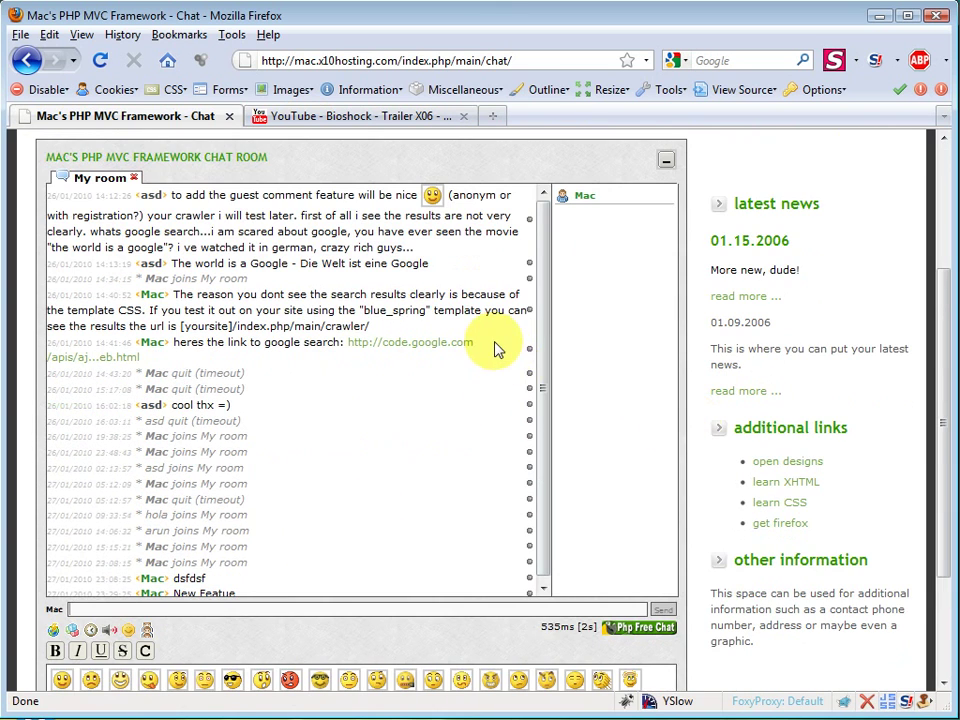
scroll(215, 568, up, 2)
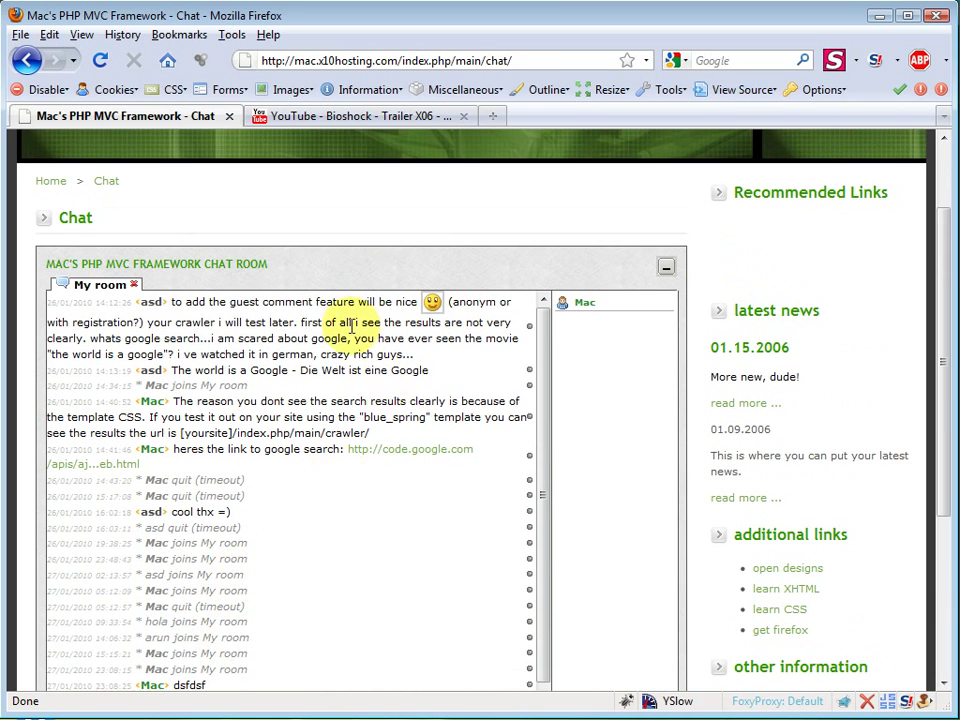
mouse_move(170, 301)
mouse_down()
mouse_move(439, 364)
mouse_move(186, 296)
mouse_up()
click(427, 368)
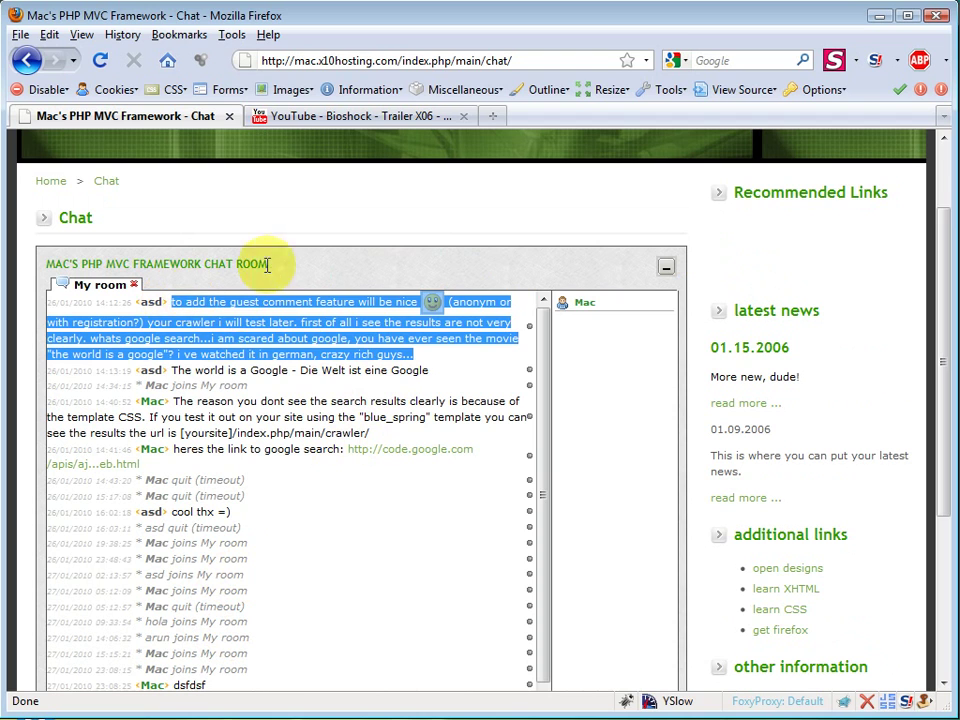
drag(176, 368, 497, 433)
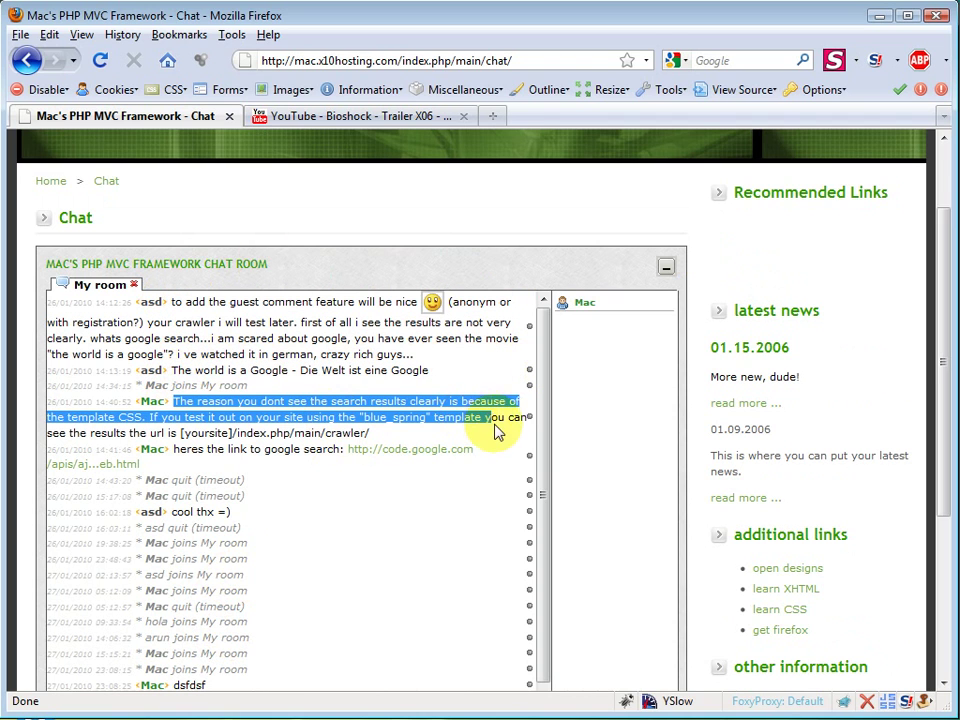
click(497, 435)
Step: Scroll through the earlier chat messages and highlight the chat room heading
scroll(583, 484, down, 4)
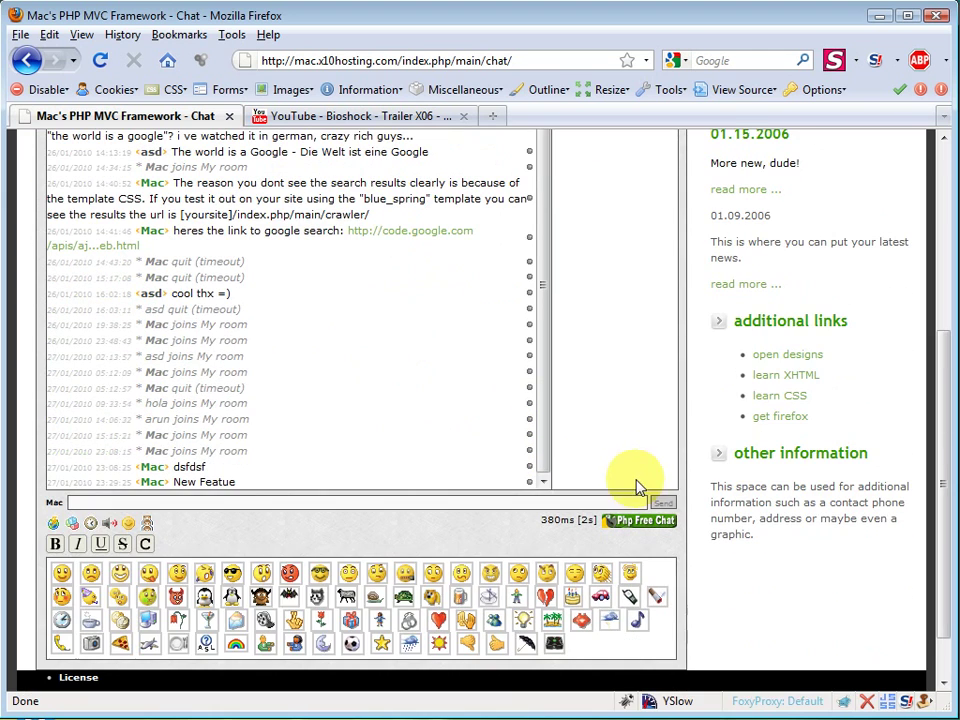
scroll(332, 386, up, 5)
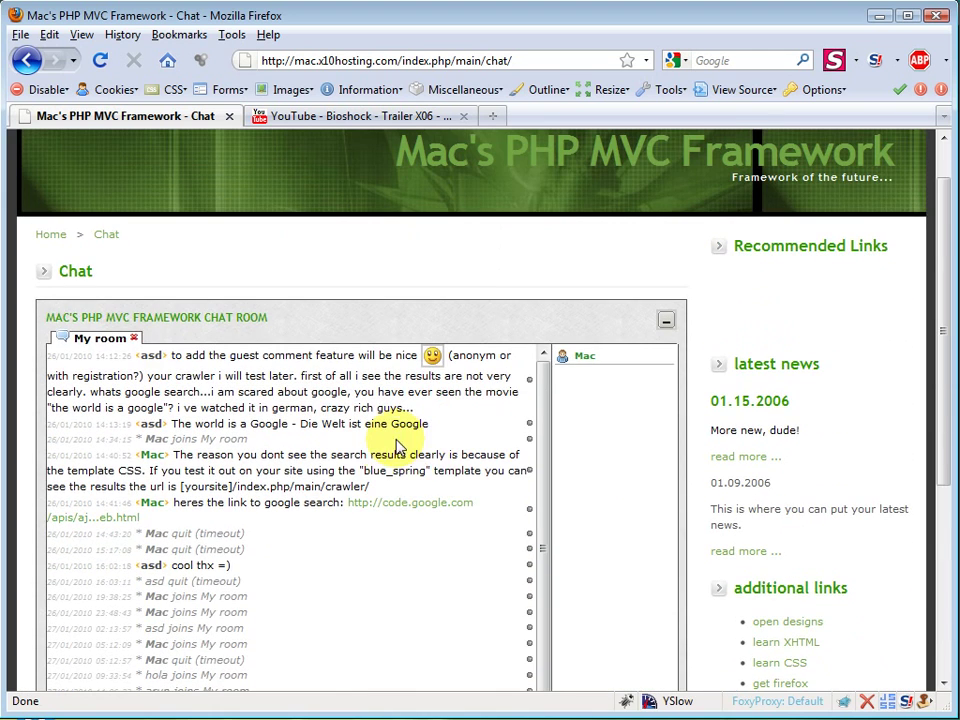
scroll(516, 421, up, 1)
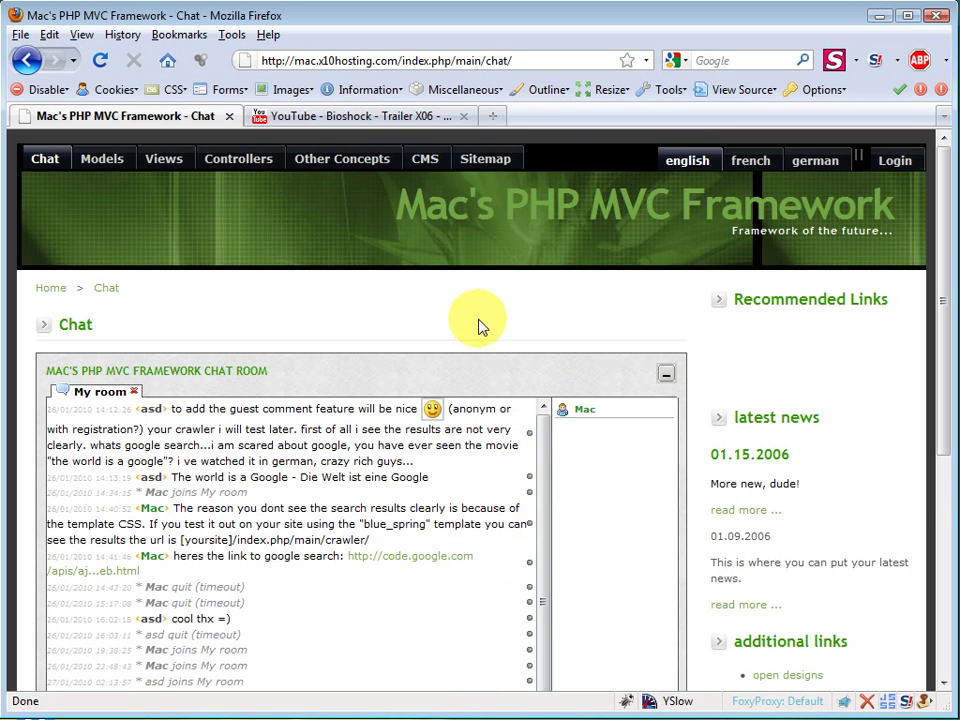
scroll(479, 327, down, 2)
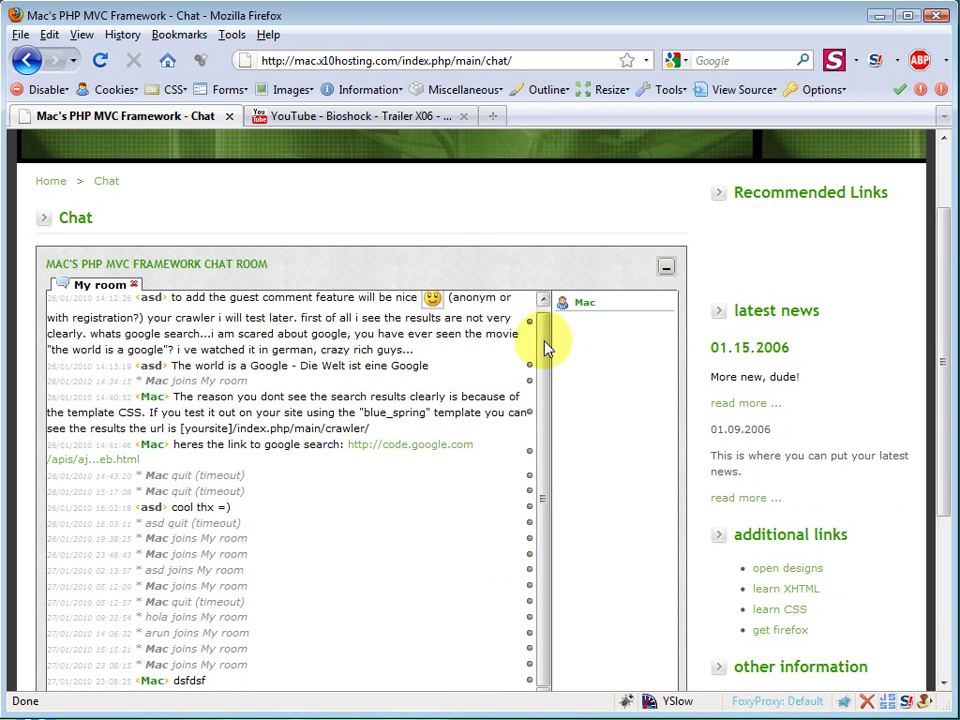
scroll(538, 340, up, 1)
scroll(537, 360, down, 5)
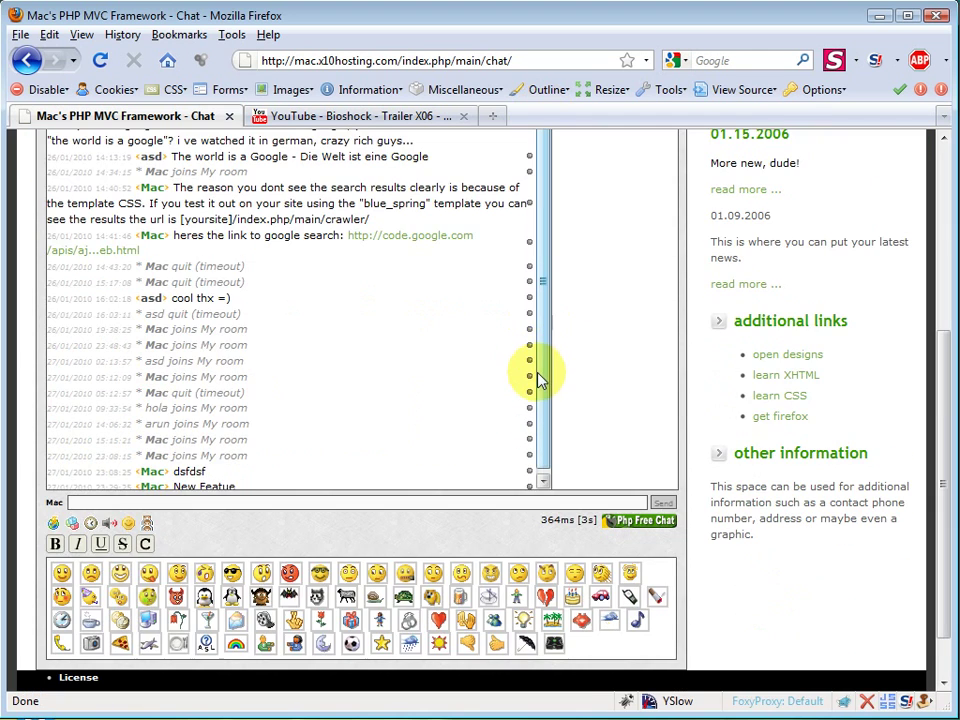
scroll(664, 403, up, 6)
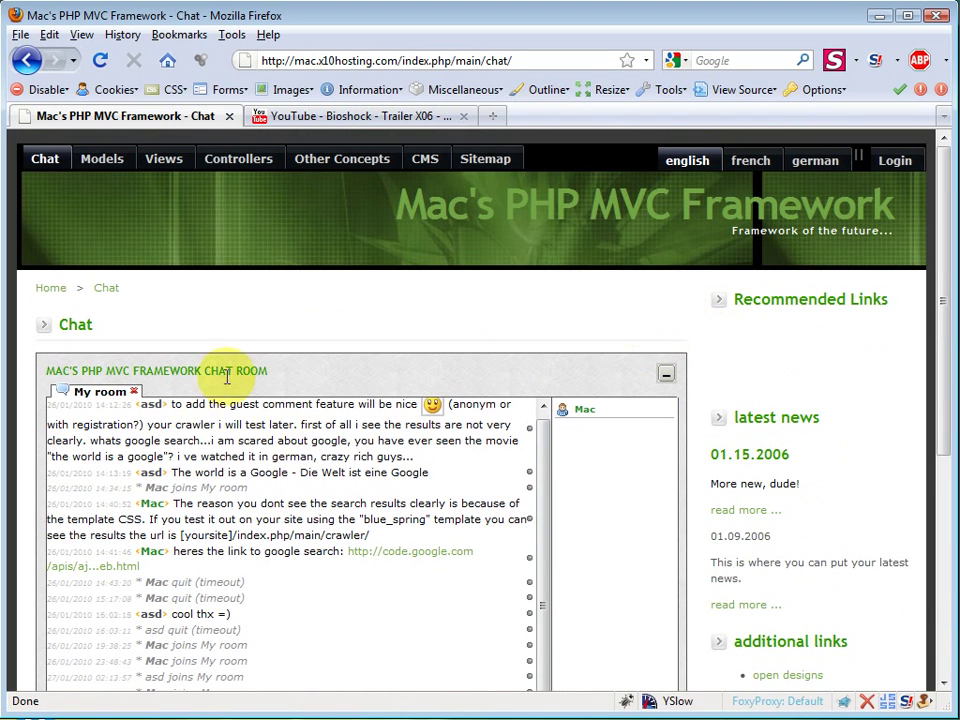
mouse_move(268, 371)
mouse_down()
mouse_move(26, 370)
mouse_move(287, 371)
mouse_up()
click(40, 372)
click(280, 376)
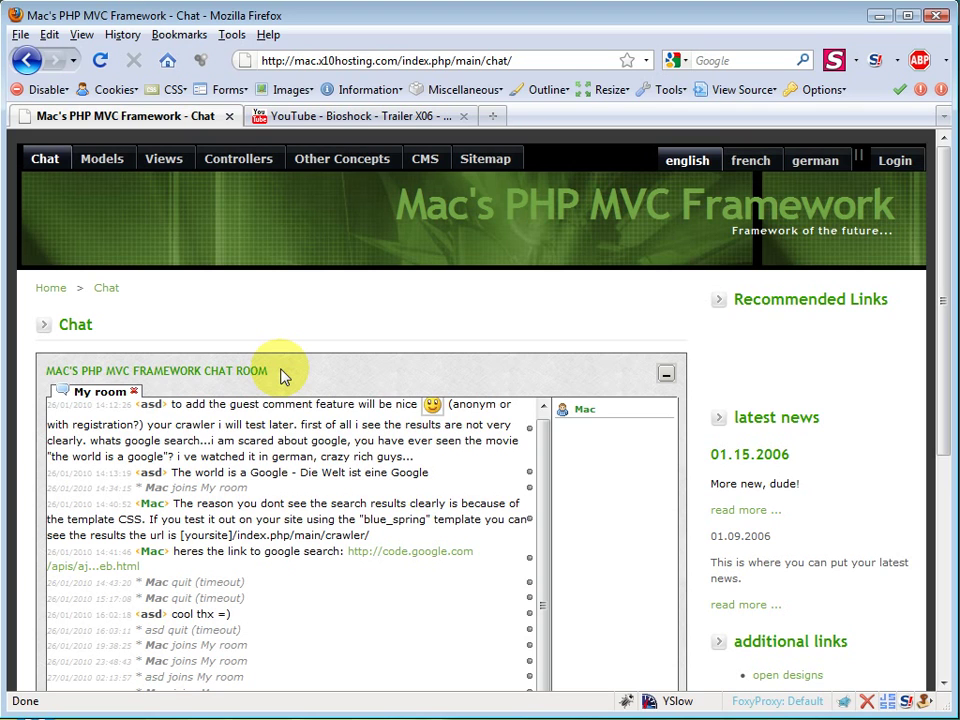
mouse_move(277, 375)
mouse_down()
mouse_move(43, 369)
mouse_move(277, 375)
mouse_up()
click(277, 375)
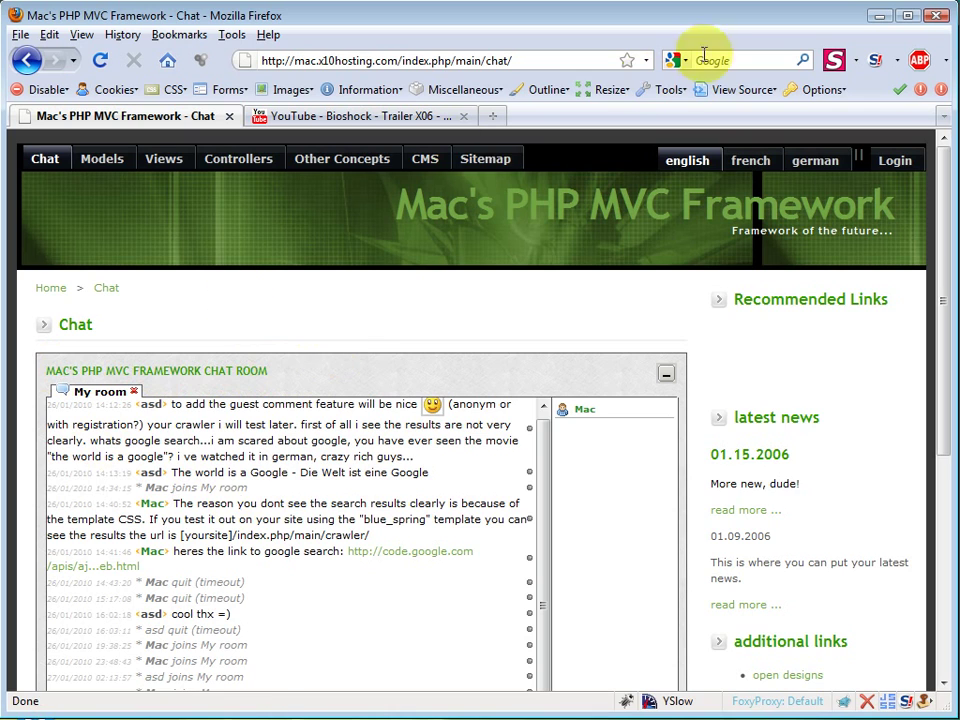
scroll(500, 395, down, 3)
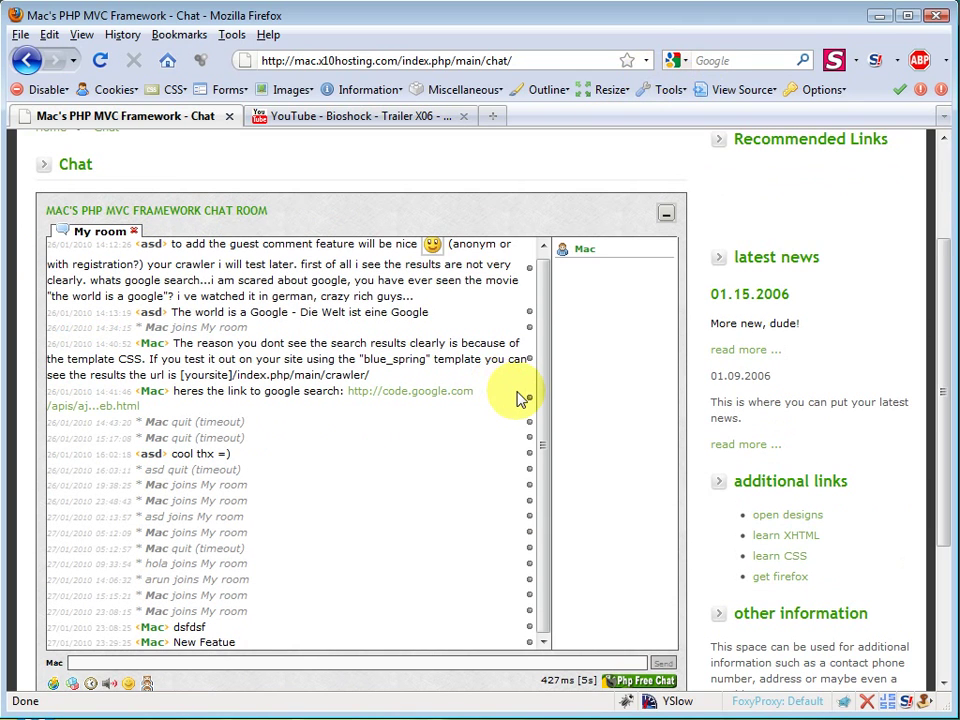